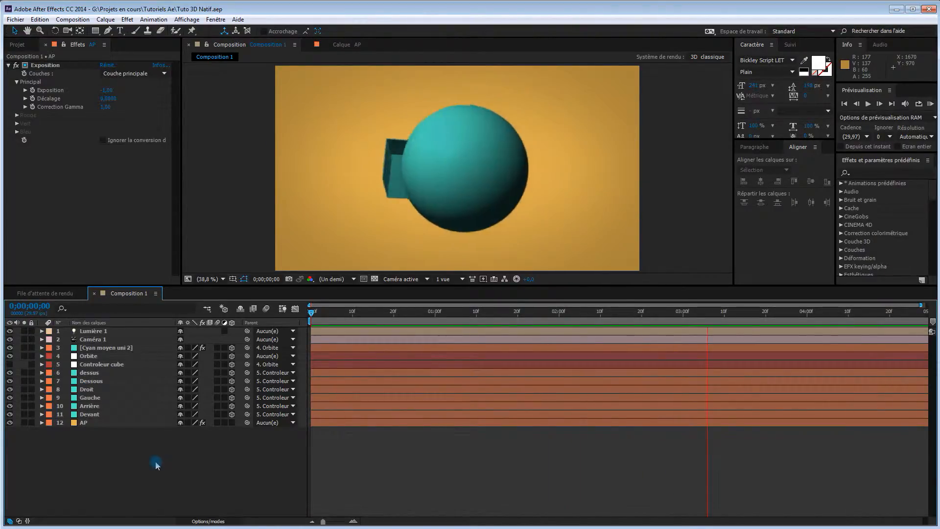
Create a 5-second composition with the HDTV 1080 29,97 preset and review its settings.
key("space")
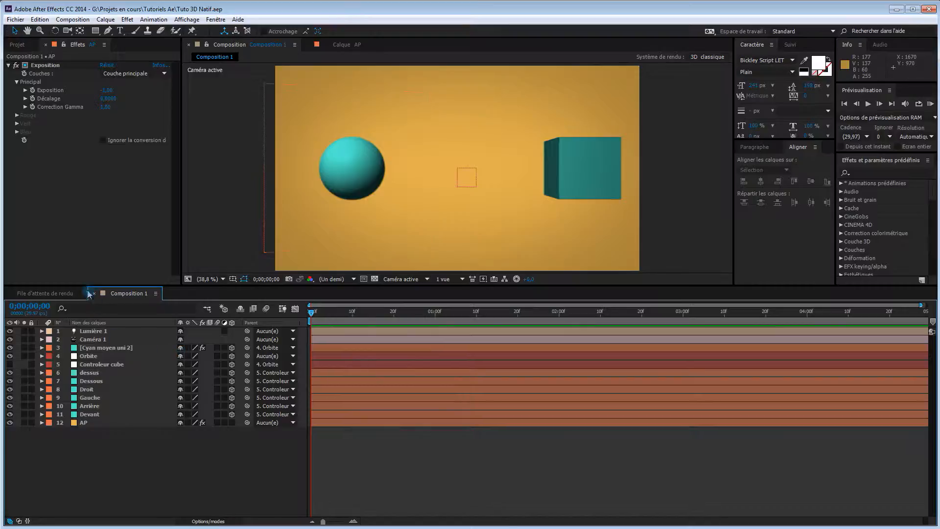
left_click(18, 45)
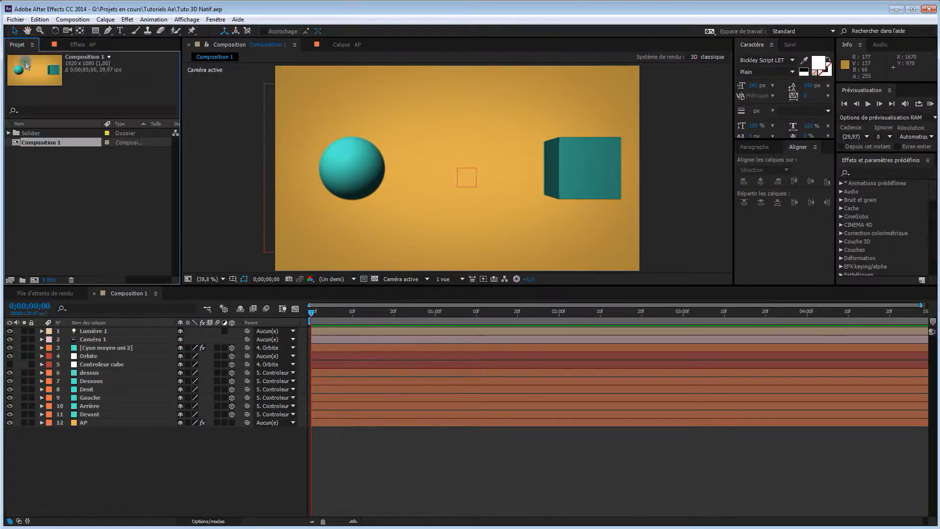
left_click(35, 281)
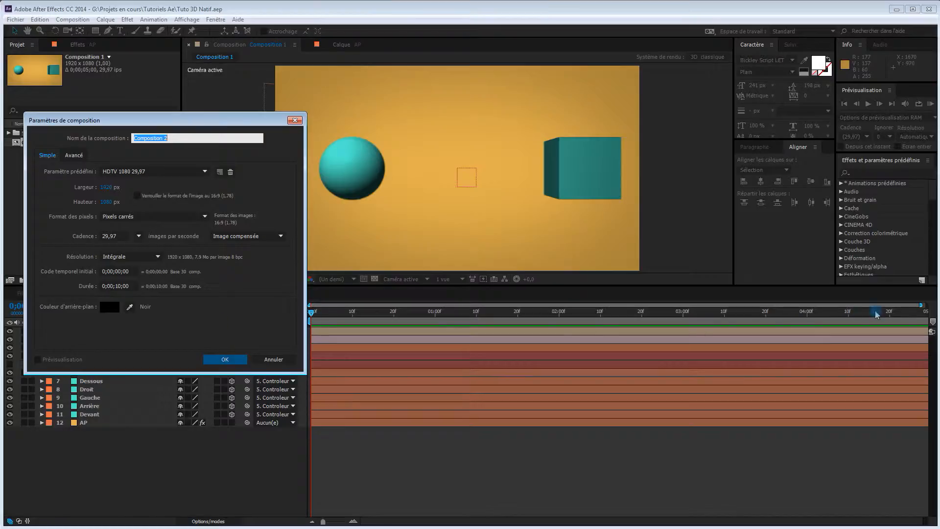
left_click(131, 286)
left_click_drag(132, 286, 116, 286)
type("5")
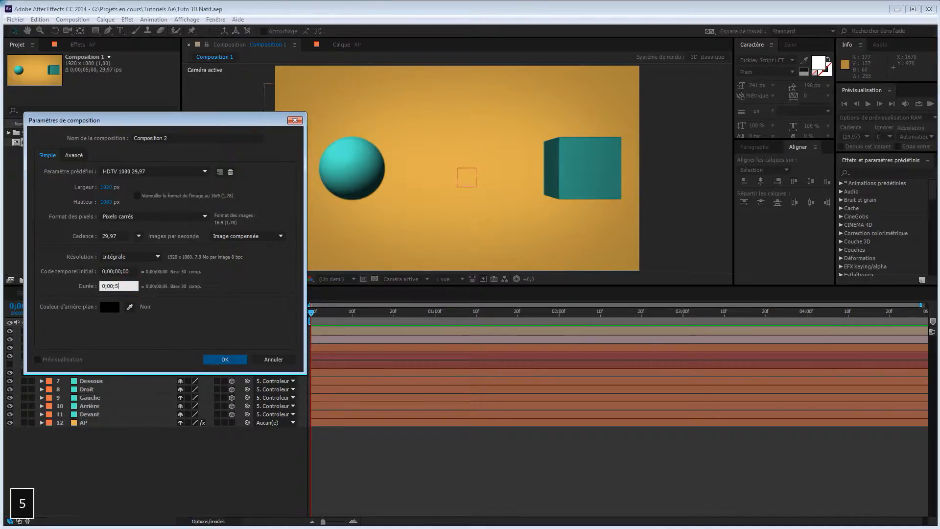
key("Return")
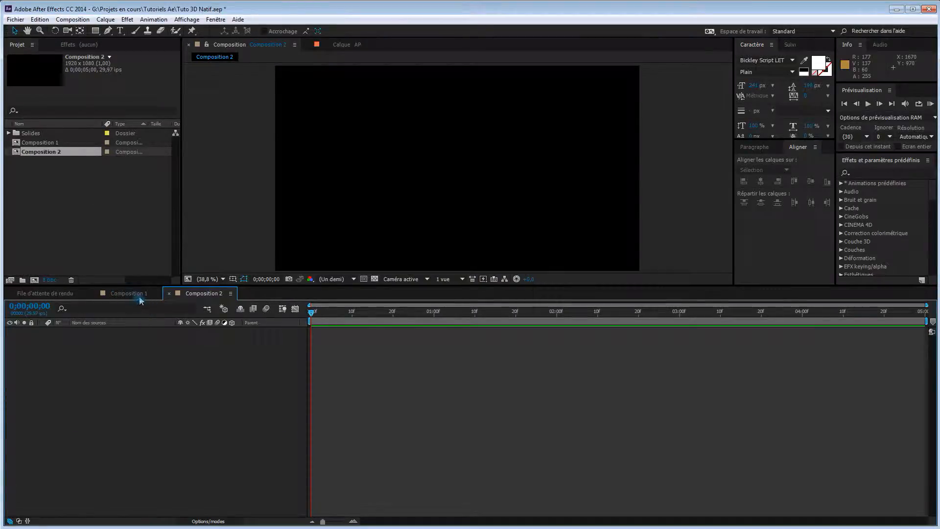
left_click(140, 294)
left_click(204, 294)
left_click(73, 19)
left_click(84, 46)
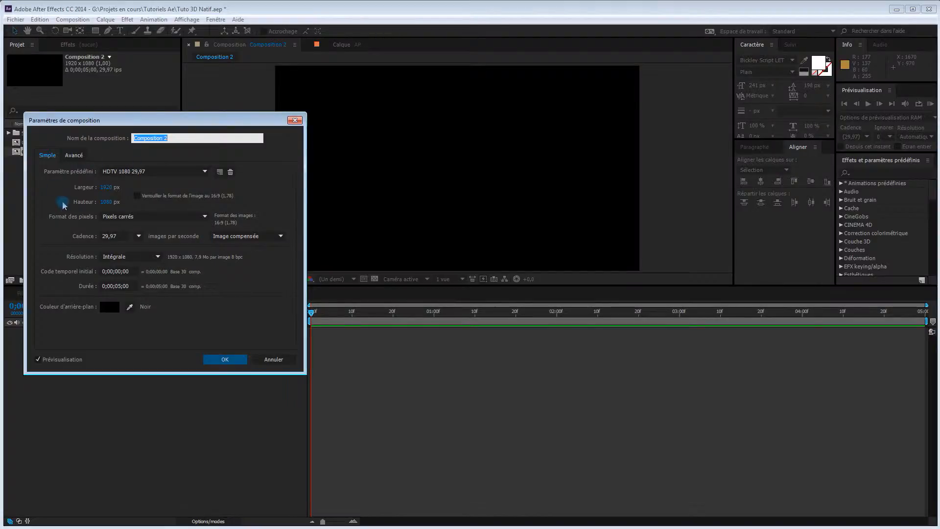
left_click(225, 360)
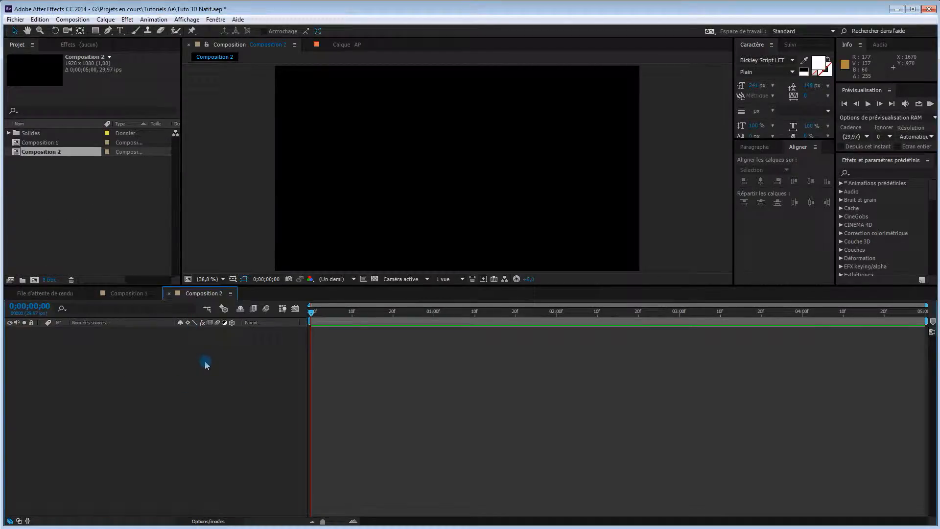
Create an orange solid named AP at the full composition size.
right_click(153, 348)
mouse_move(188, 354)
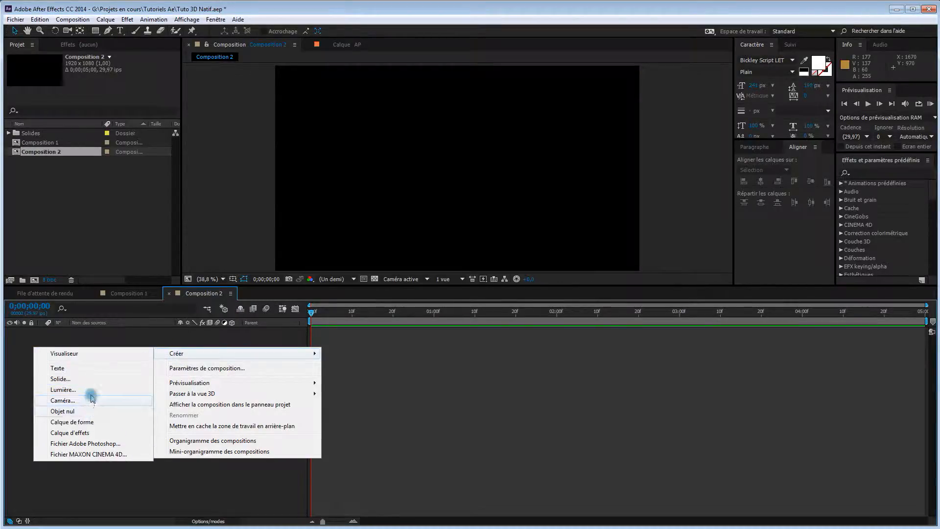
left_click(86, 379)
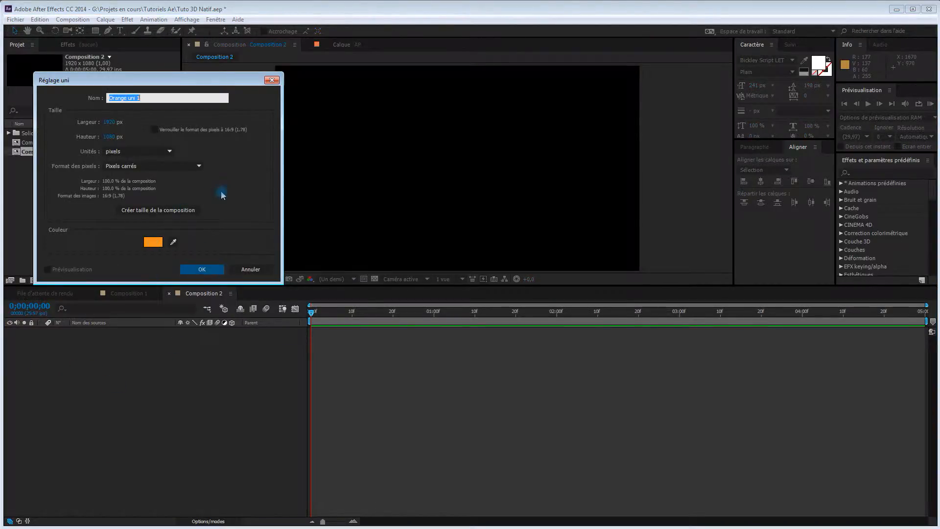
type("AP")
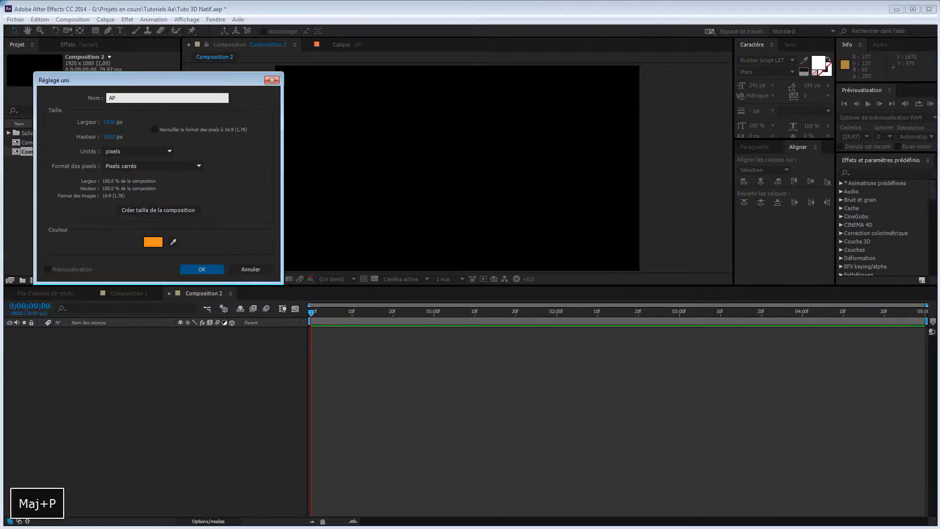
left_click(200, 269)
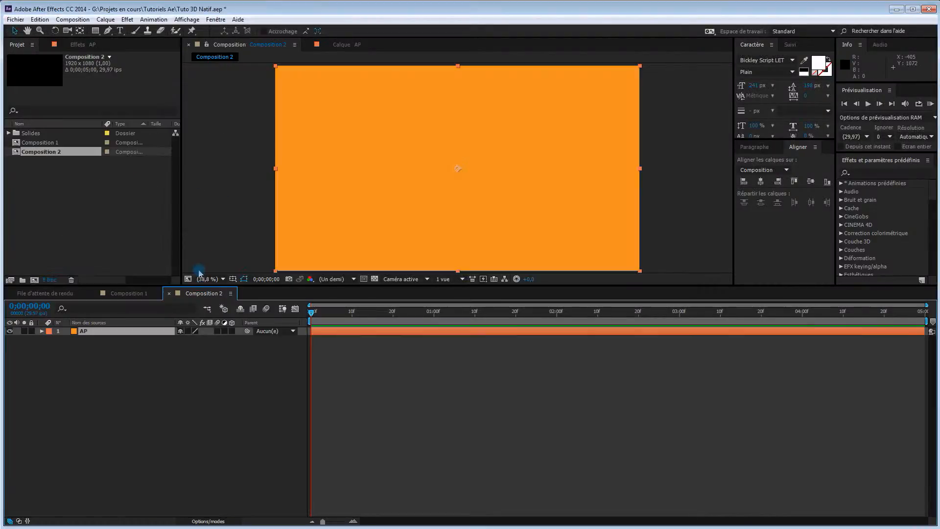
Apply the saved exposure vignette preset from the Vignettes folder to the AP layer.
left_click(139, 333)
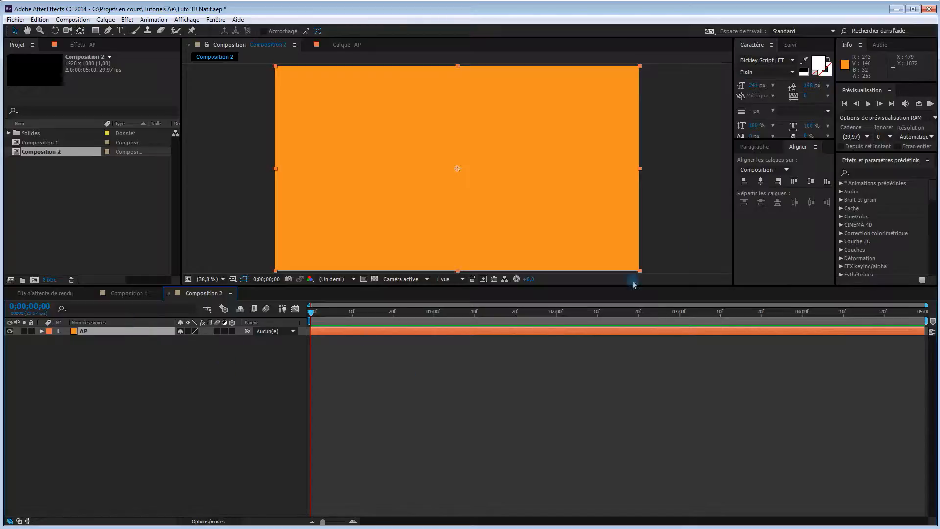
left_click(842, 183)
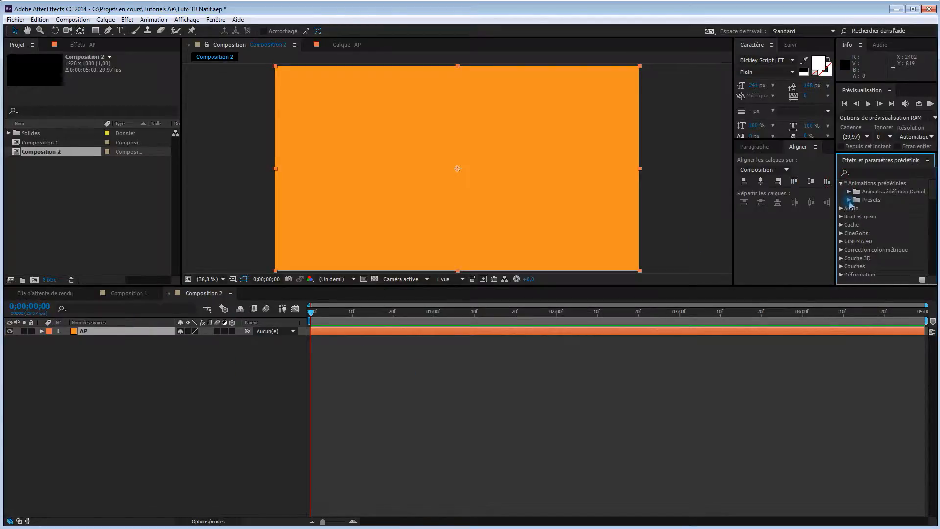
left_click(850, 192)
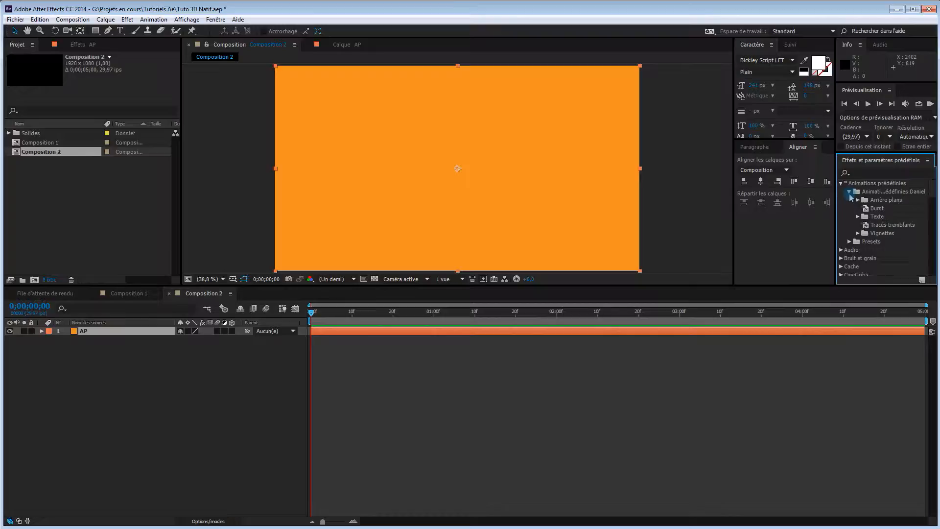
left_click(857, 234)
left_click_drag(892, 251, 538, 225)
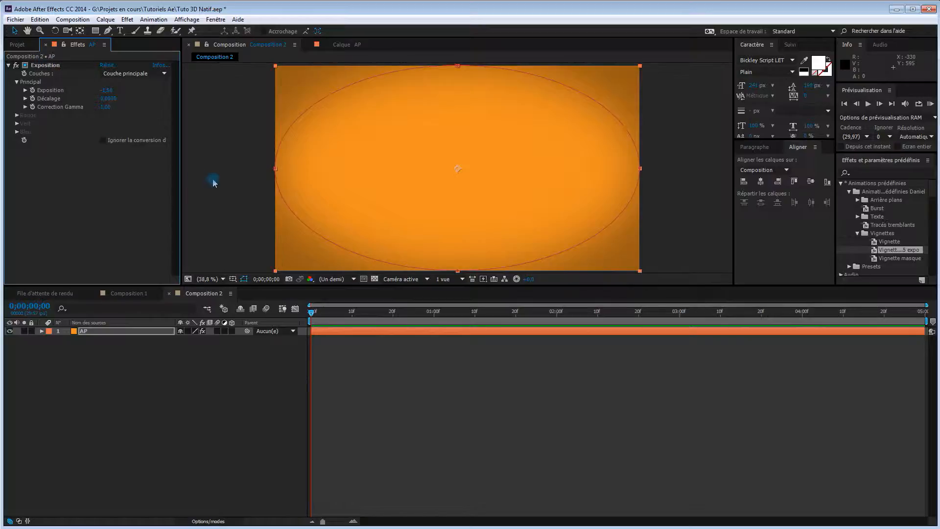
Soften the vignette mask on AP by raising its feather to about 485 pixels.
left_click(42, 331)
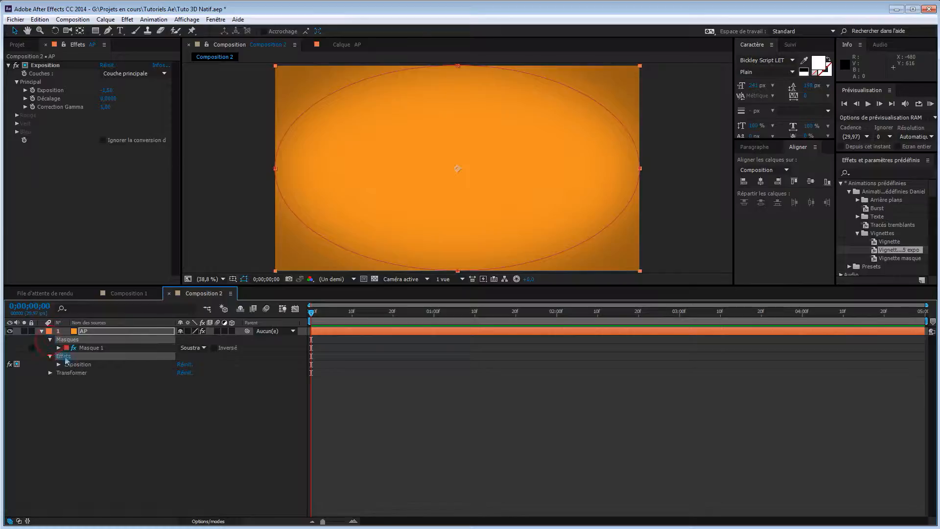
left_click(50, 348)
left_click(110, 391)
left_click(59, 348)
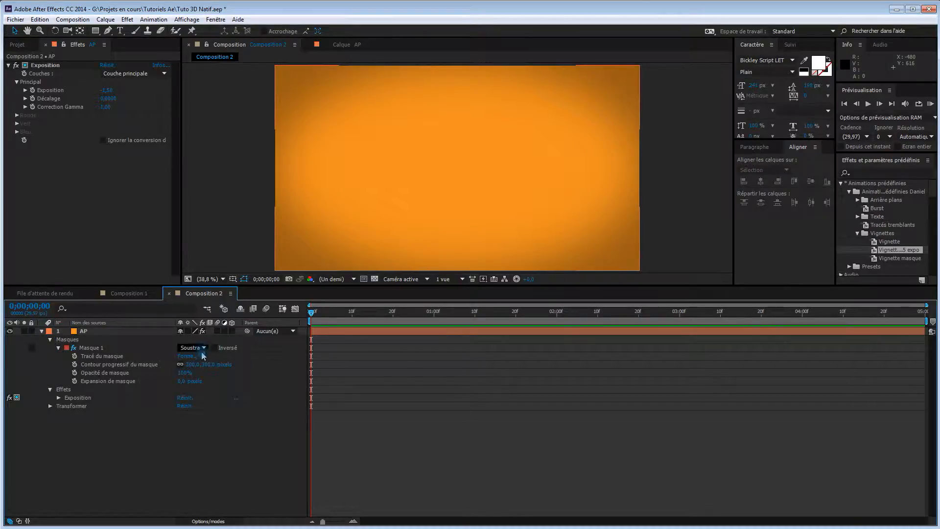
left_click_drag(208, 364, 292, 366)
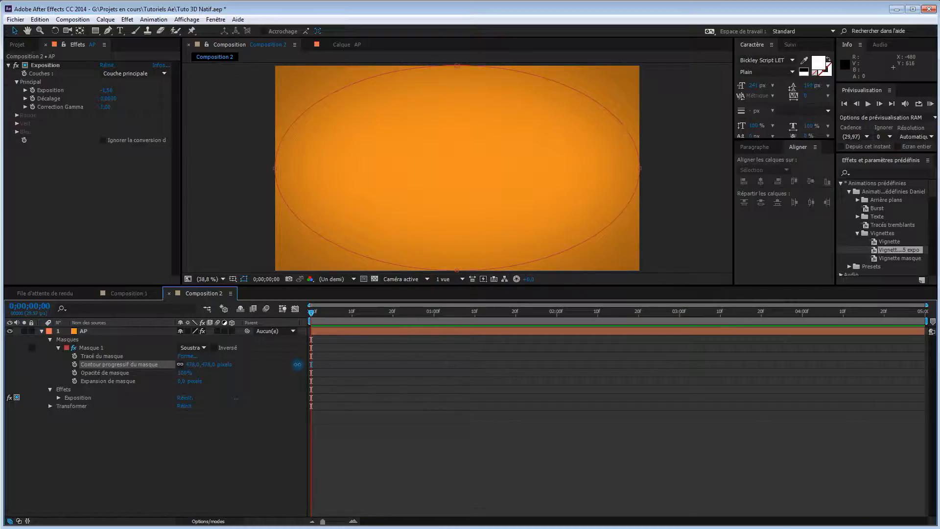
left_click_drag(301, 364, 301, 364)
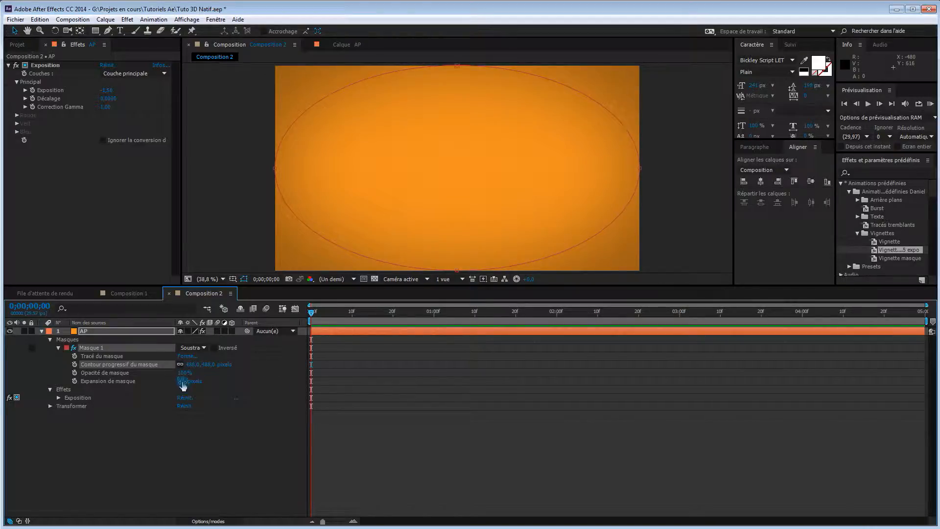
Set the vignette mask's expansion to -117 pixels and collapse the AP layer's mask and effect properties.
left_click_drag(182, 382, 179, 381)
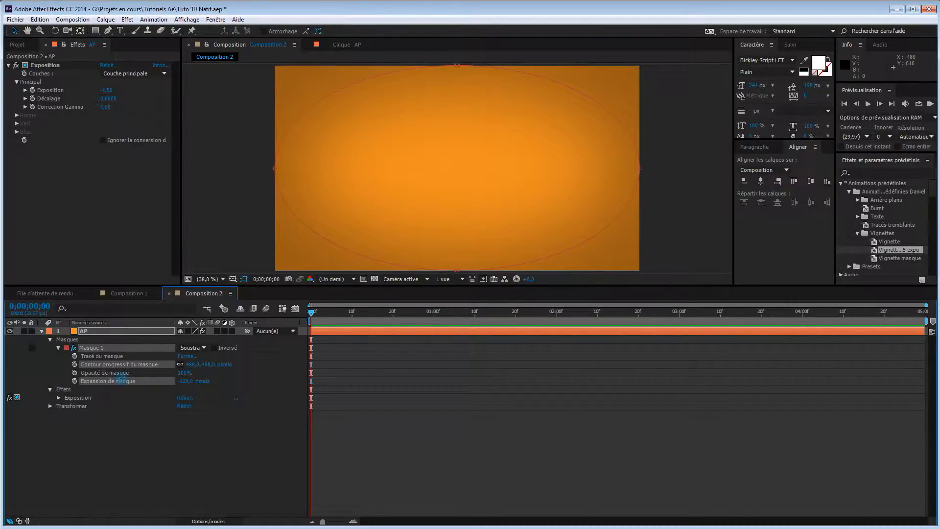
left_click_drag(122, 379, 121, 379)
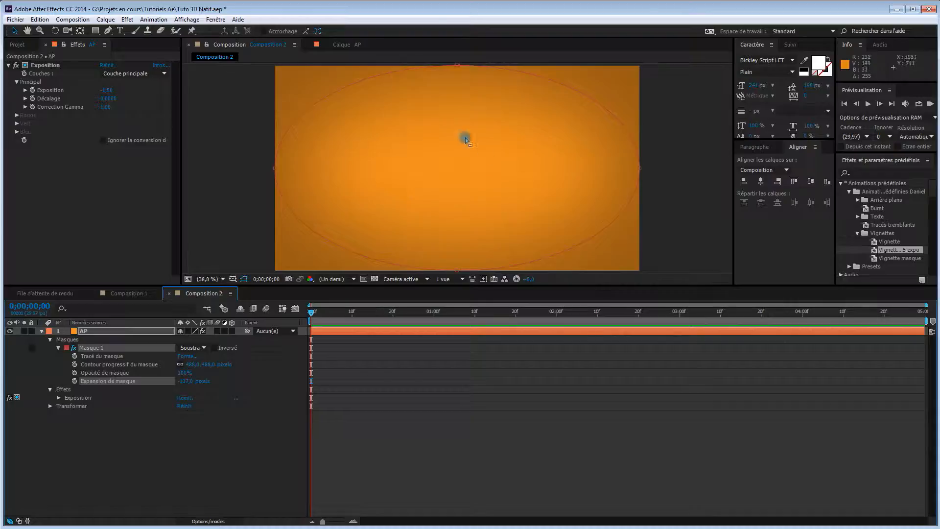
left_click(259, 422)
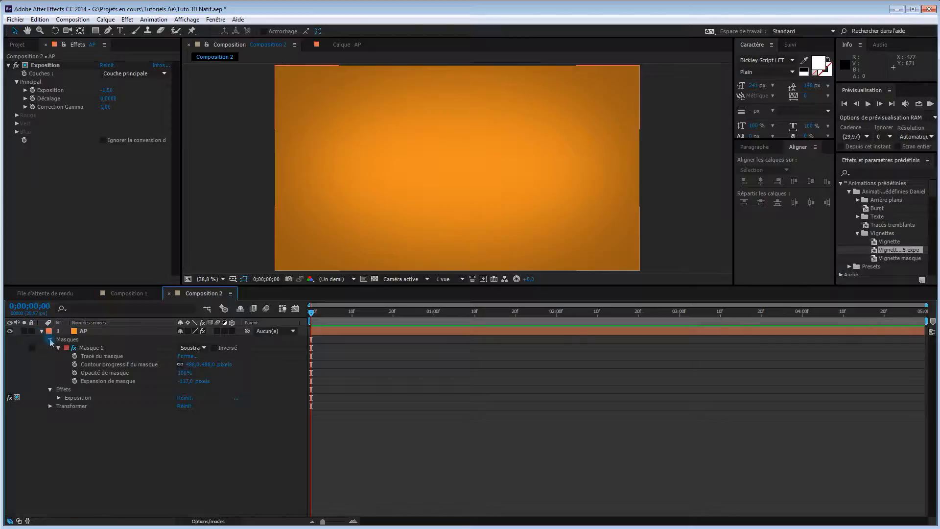
left_click(50, 340)
left_click(50, 348)
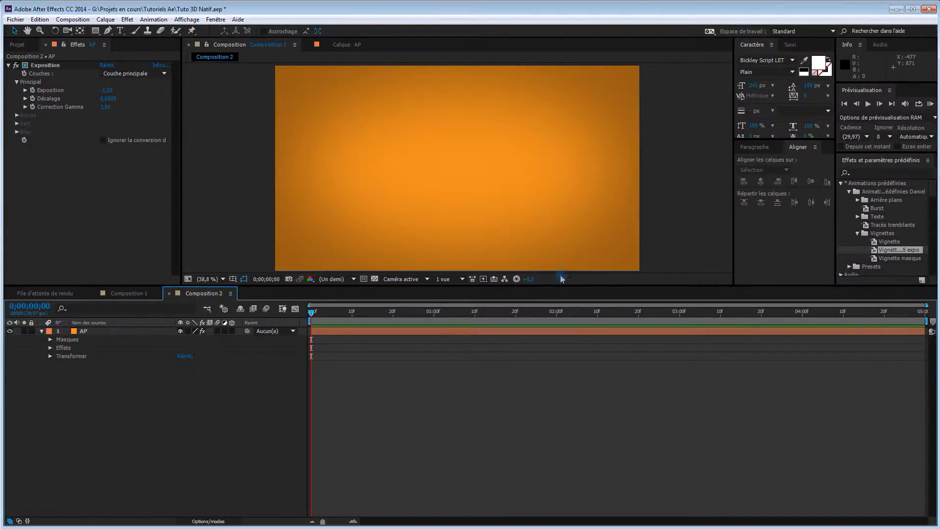
Start a new solid and set its colour to cyan 1BCBDB.
right_click(246, 412)
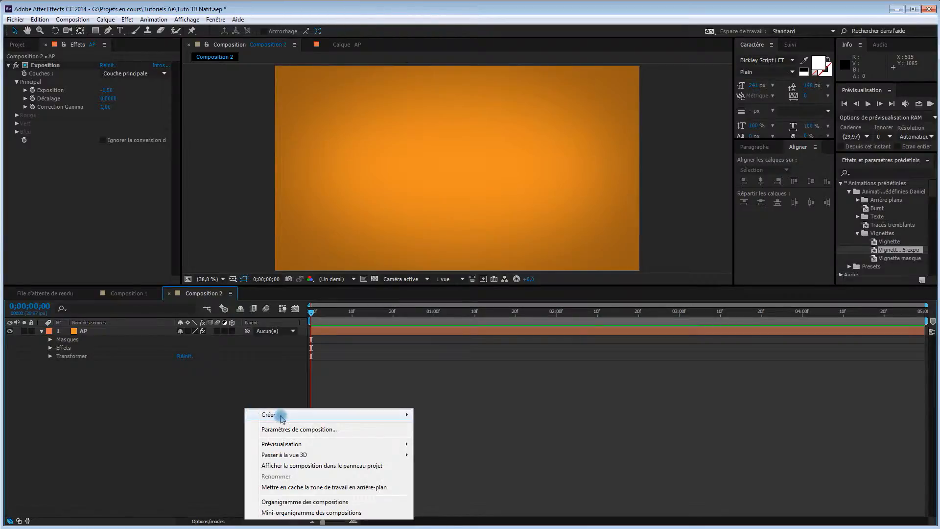
mouse_move(272, 415)
left_click(169, 441)
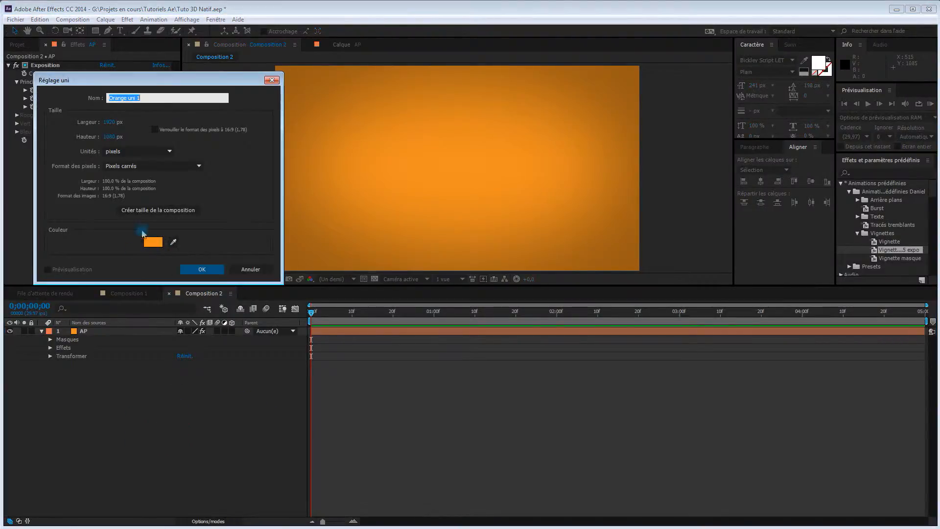
left_click(153, 242)
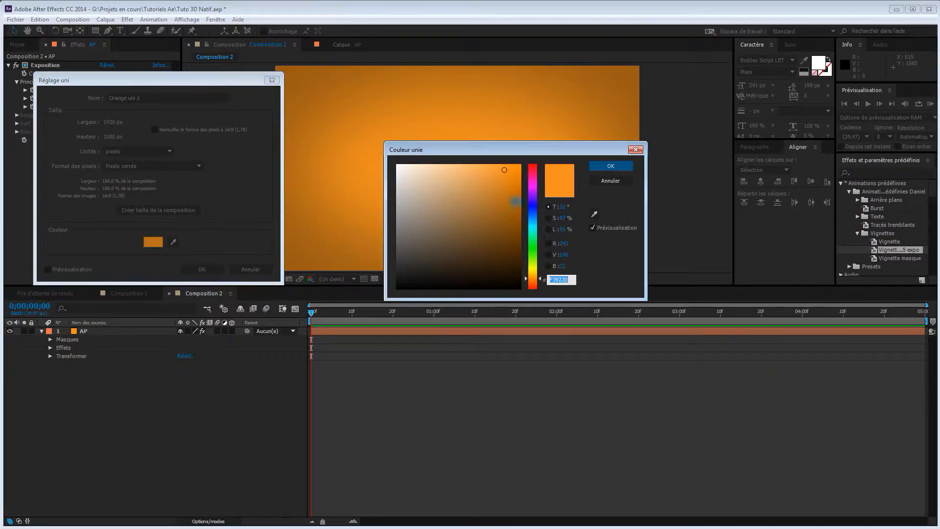
left_click_drag(534, 249, 533, 226)
left_click(505, 182)
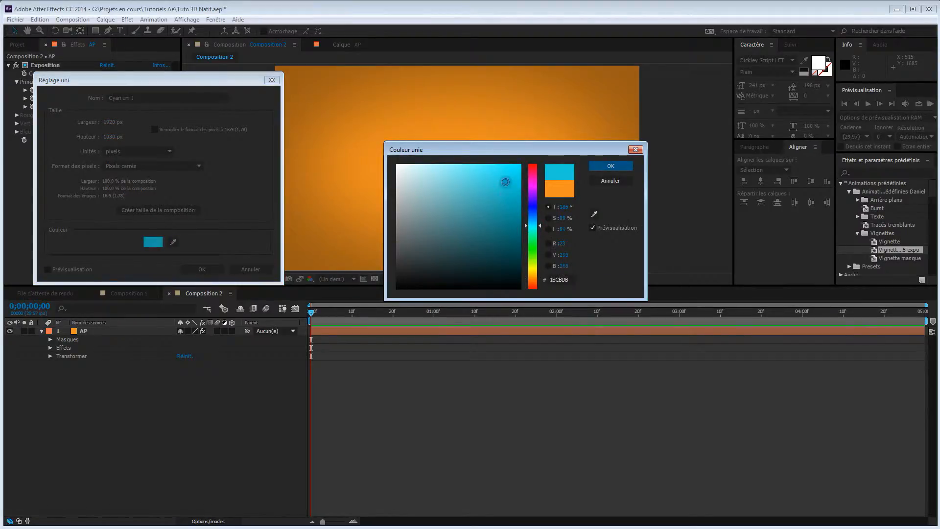
left_click(612, 167)
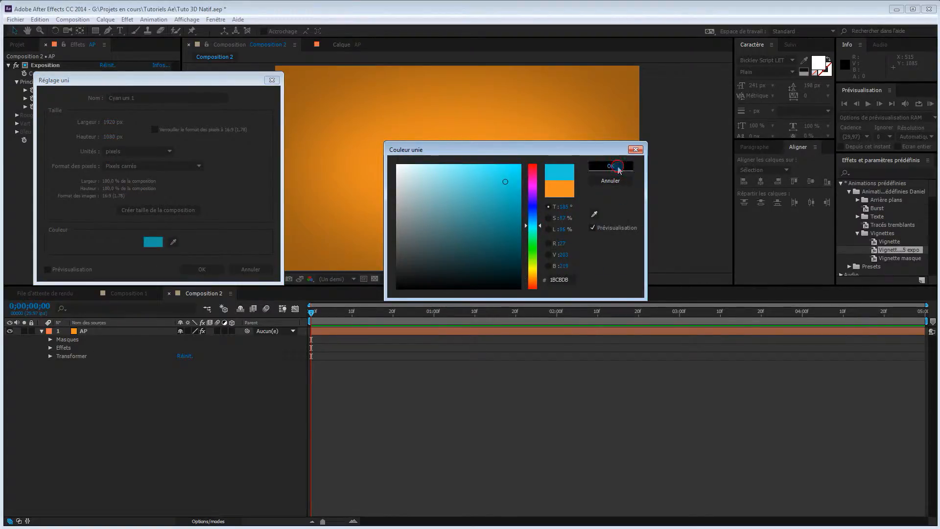
Set the new cyan solid's width and height to 300 px each.
left_click(110, 125)
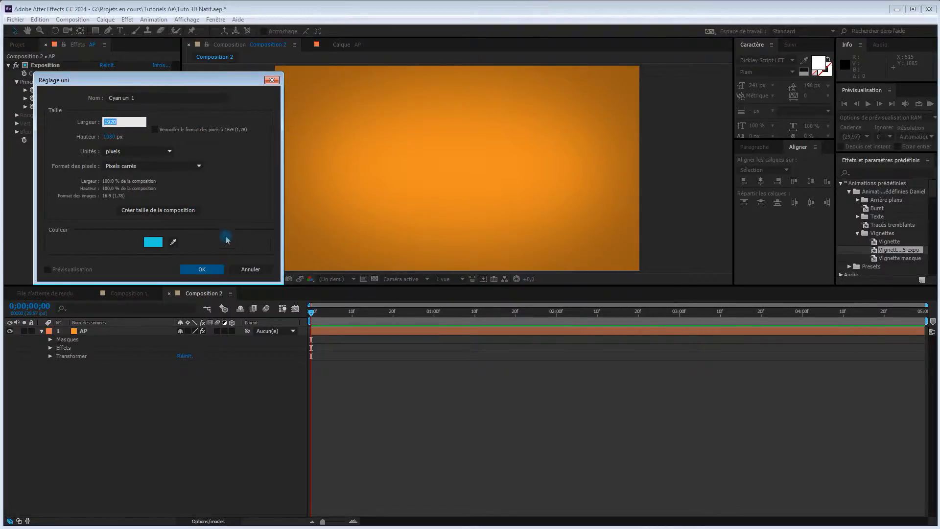
type("300")
key("Tab")
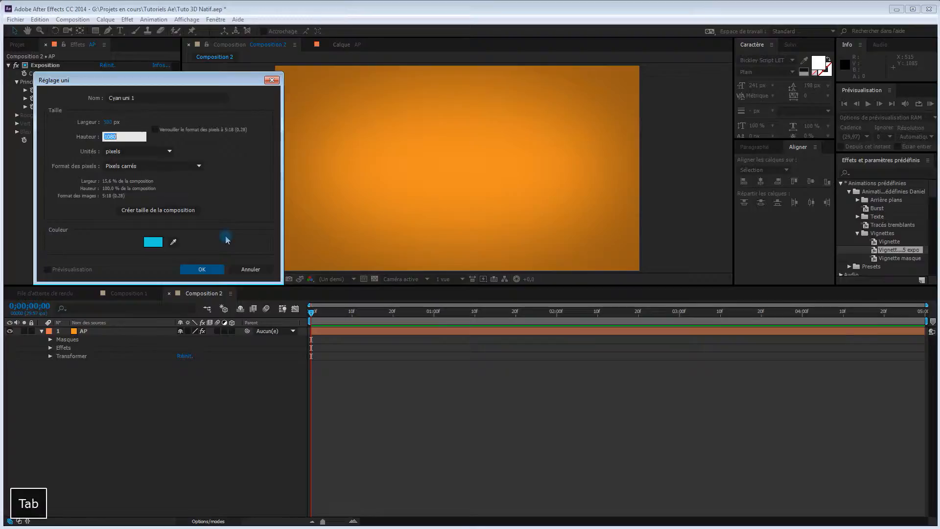
type("300")
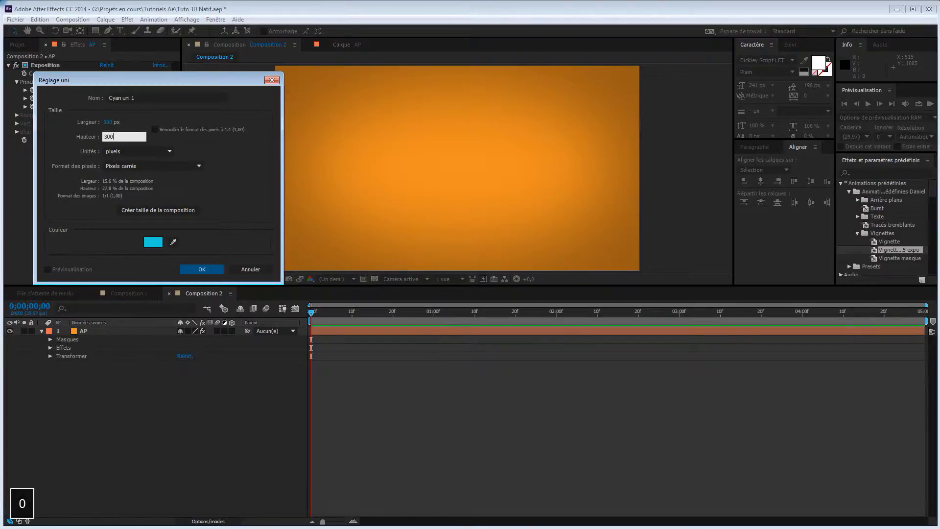
key("Tab")
key("Tab")
key("Tab")
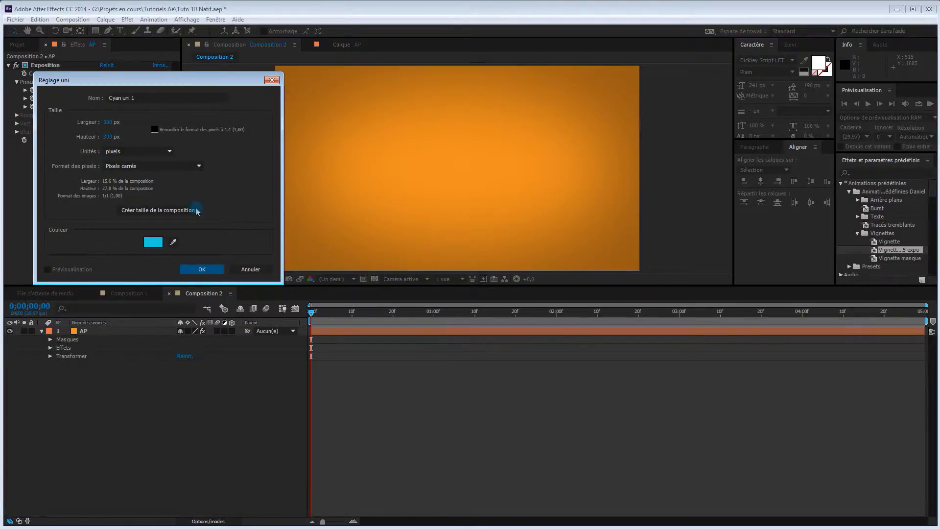
Name the cyan solid Devant and add it to the composition.
left_click_drag(143, 97, 105, 99)
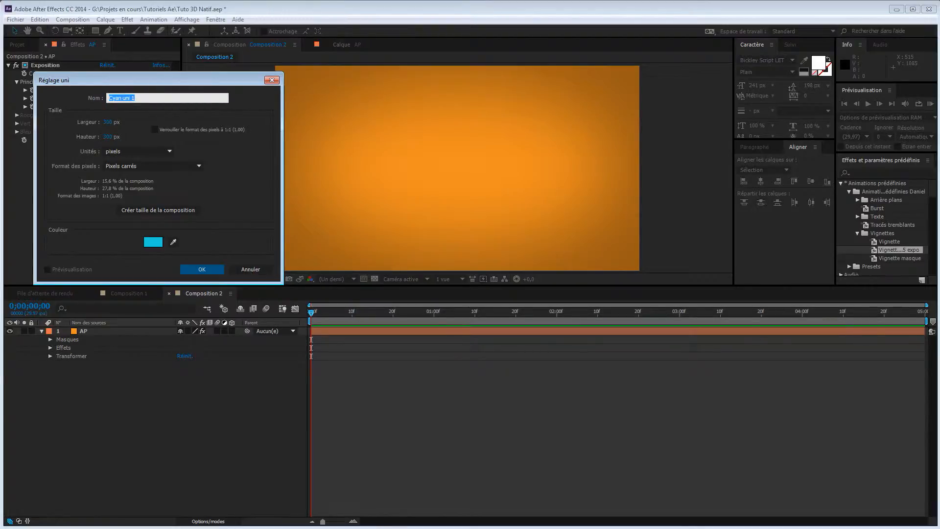
type("Devan")
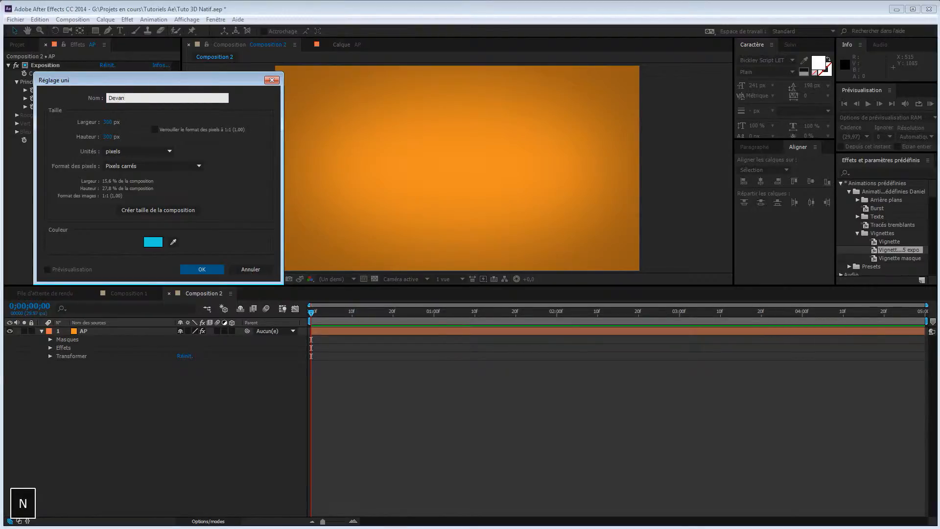
type("t")
left_click(204, 270)
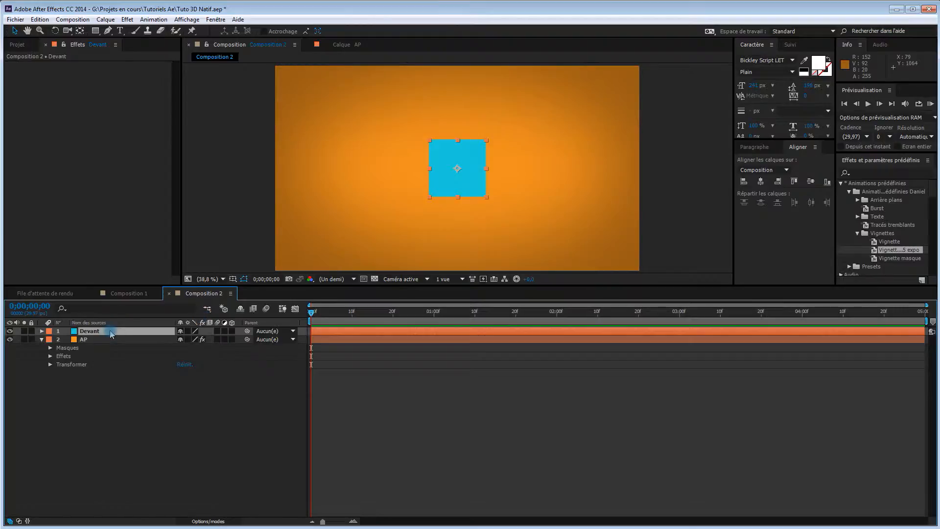
Make the Devant layer 3D and set its anchor point's Z value to 150.
left_click(233, 333)
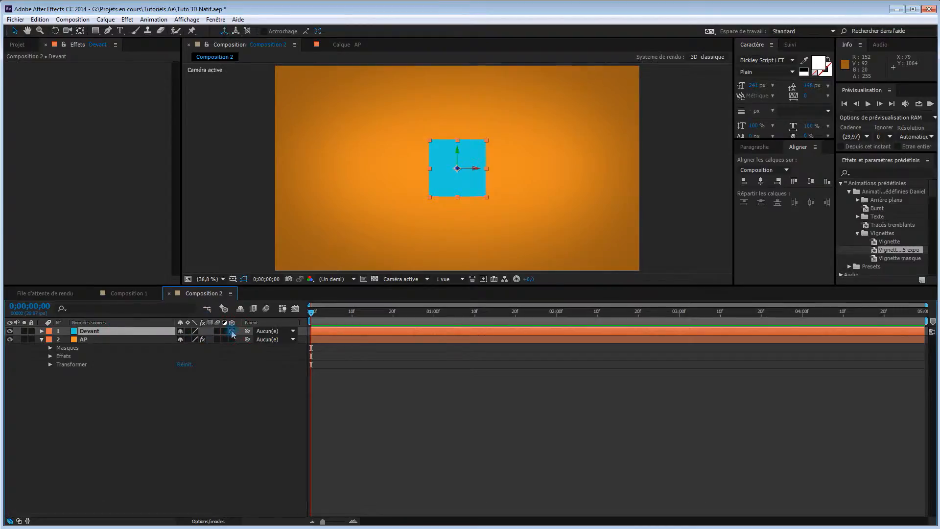
left_click(42, 331)
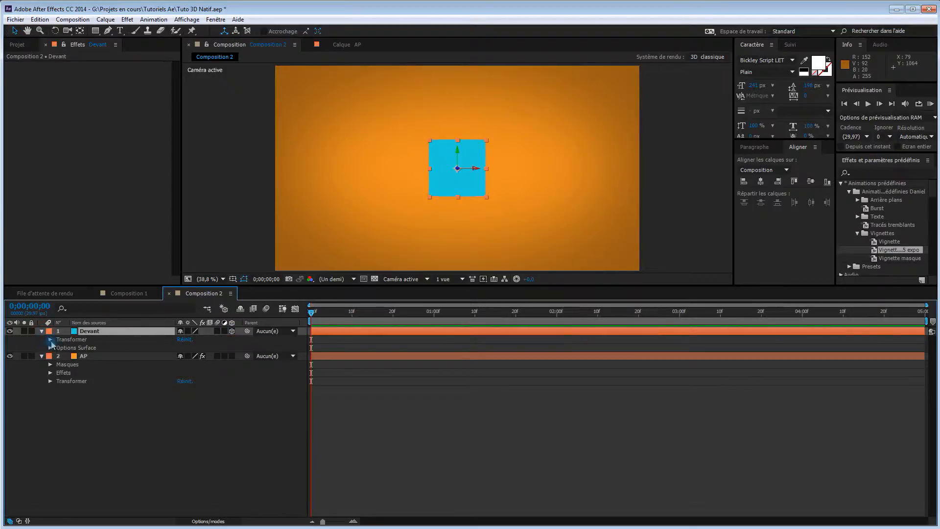
left_click(50, 340)
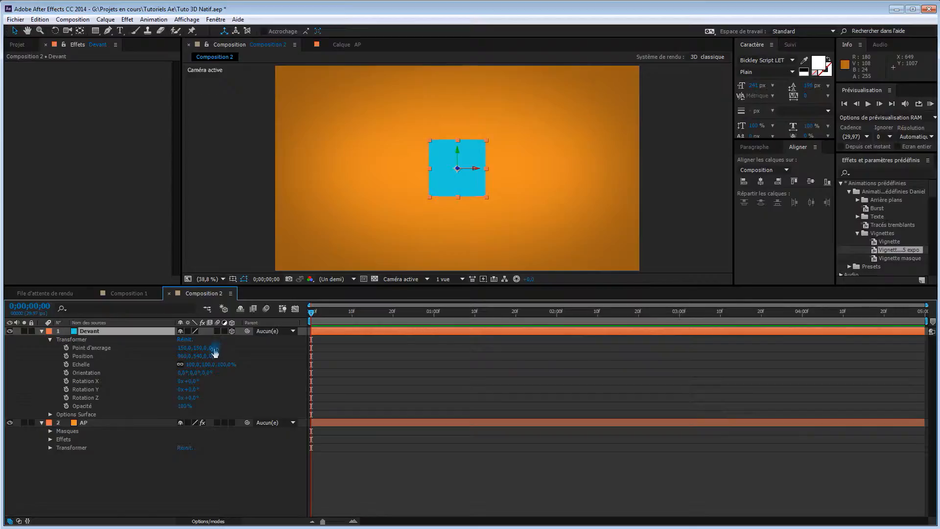
left_click_drag(216, 348, 244, 349)
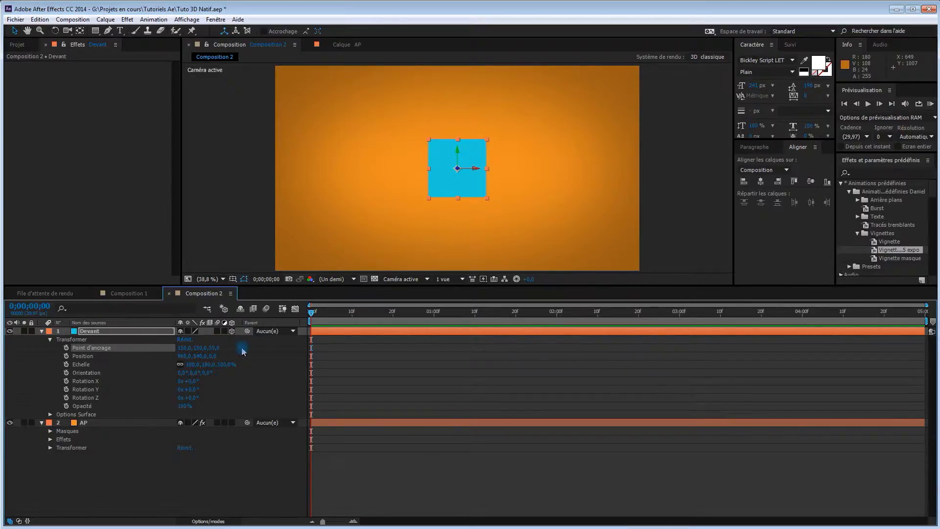
left_click(215, 349)
type("1")
key("Return")
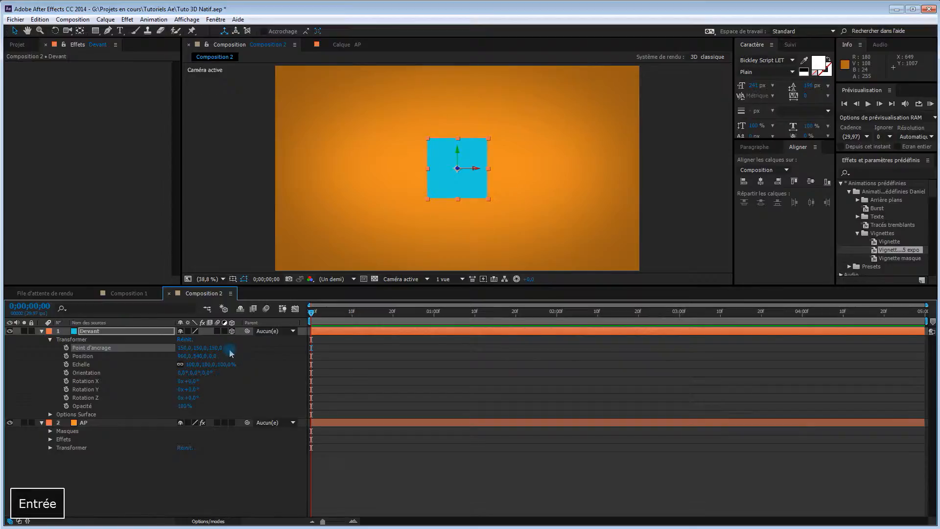
Switch the composition view to Vue personnalisée 1 and add a two-node 35 mm camera named Caméra 1.
left_click(412, 280)
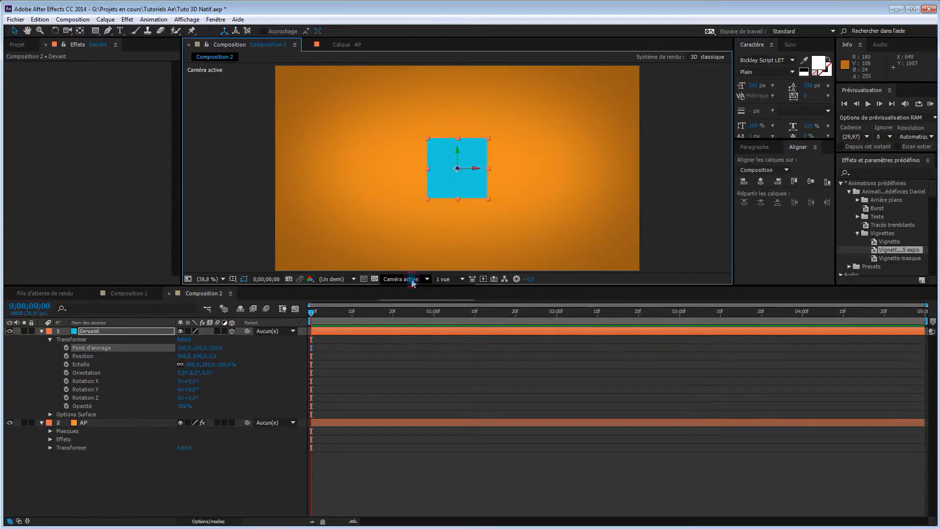
left_click(426, 377)
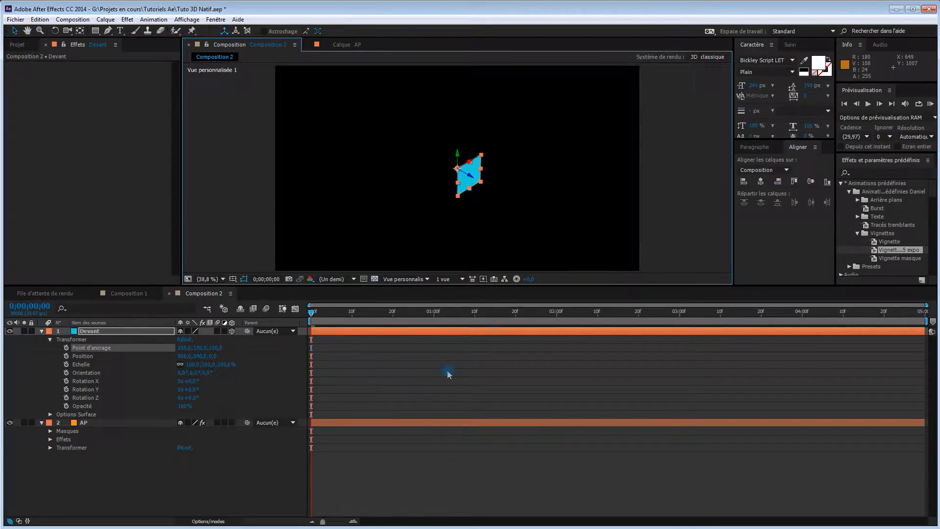
right_click(228, 472)
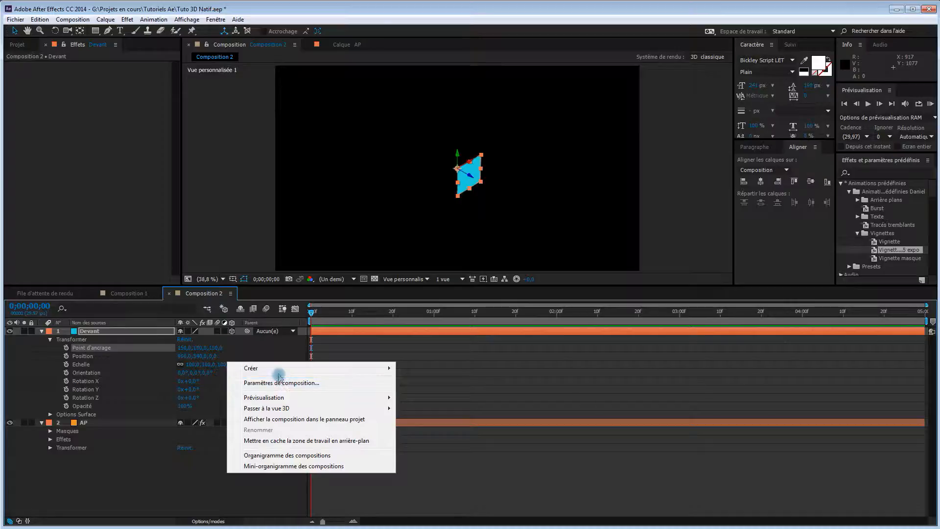
mouse_move(271, 369)
left_click(171, 420)
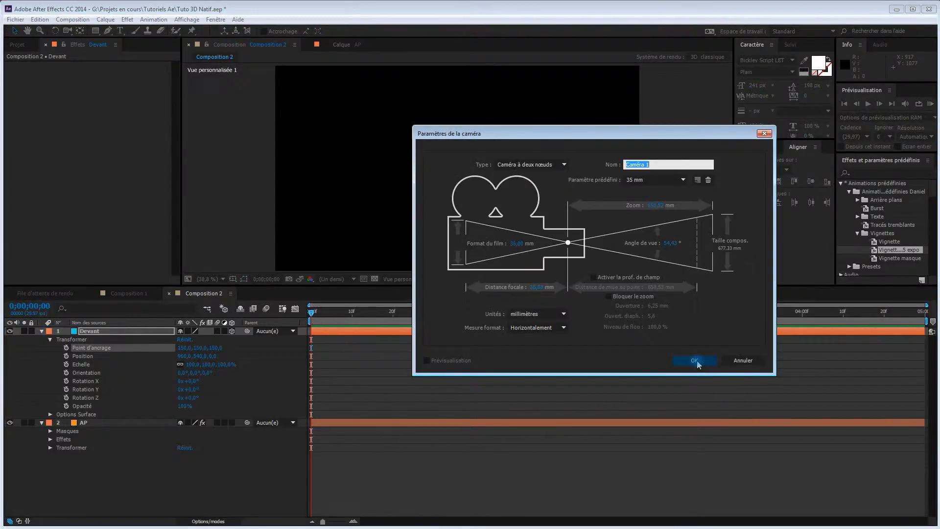
left_click(696, 362)
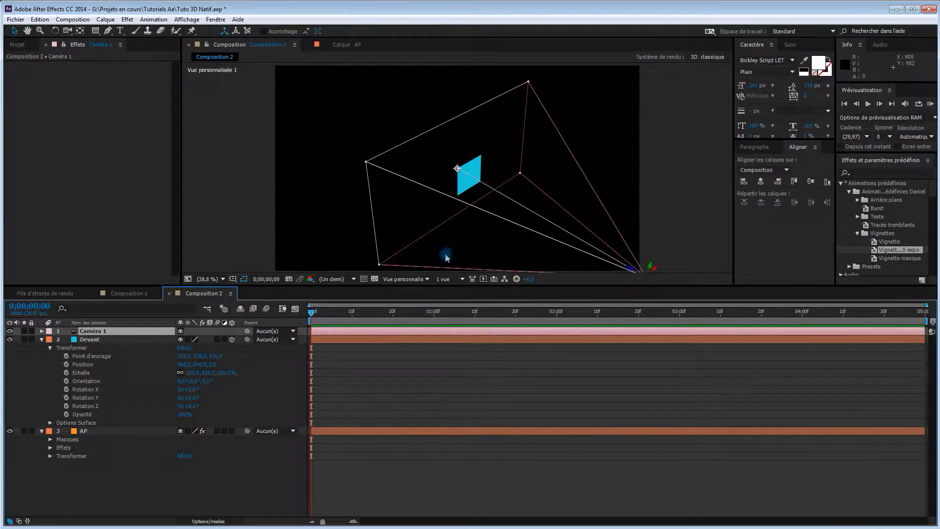
Duplicate the Devant layer and rename the copy Gauche.
key("c")
left_click_drag(448, 254, 464, 245)
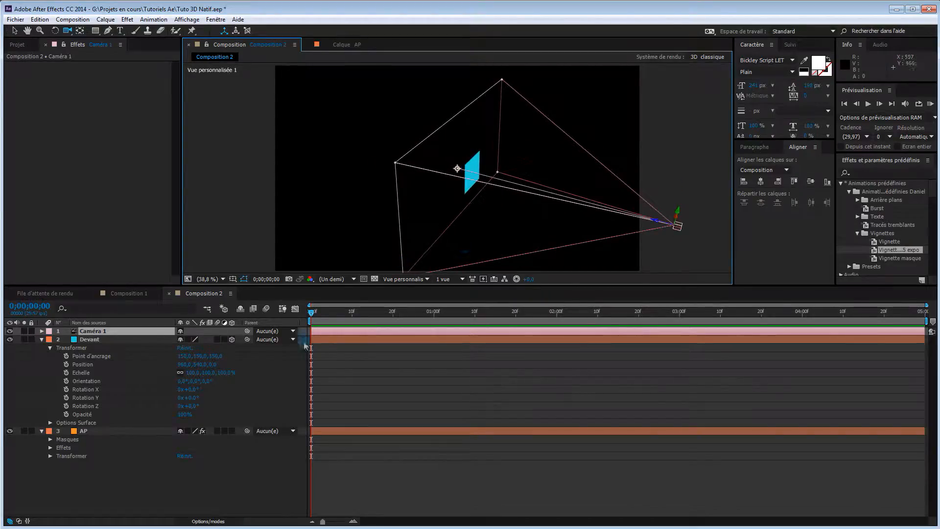
left_click(116, 343)
left_click_drag(461, 245, 489, 214)
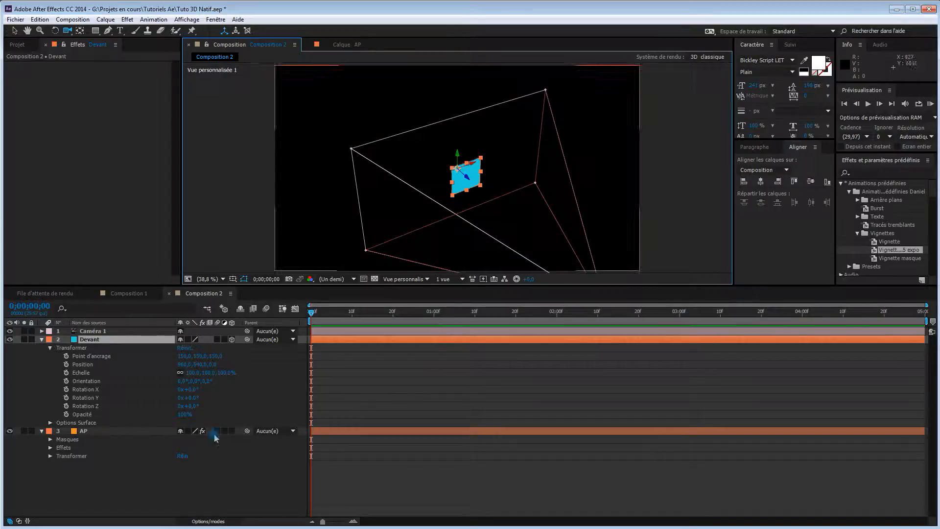
left_click(126, 343)
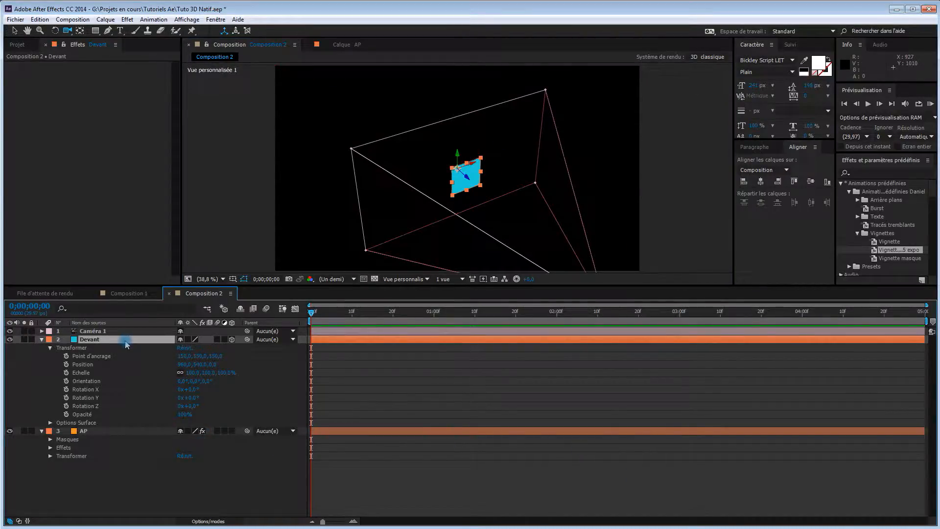
key("ctrl+d")
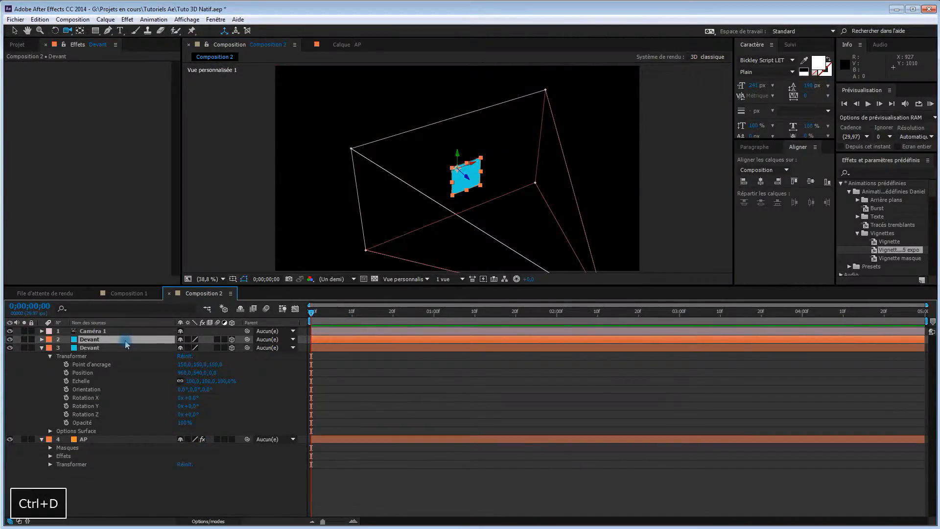
key("Return")
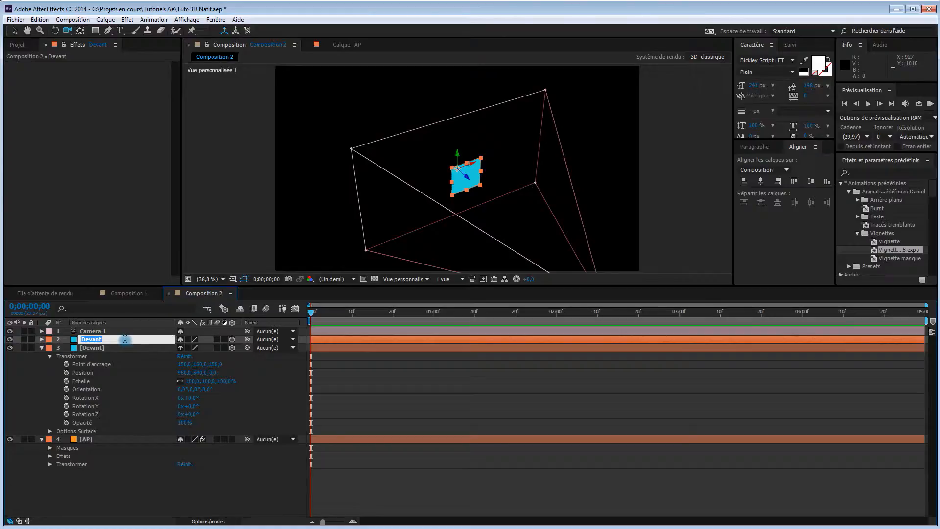
type("Gauche")
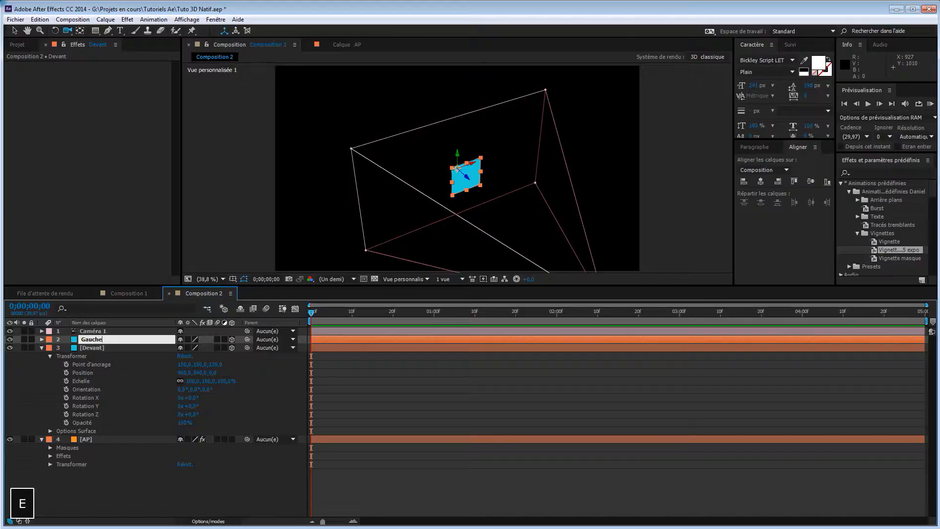
key("Return")
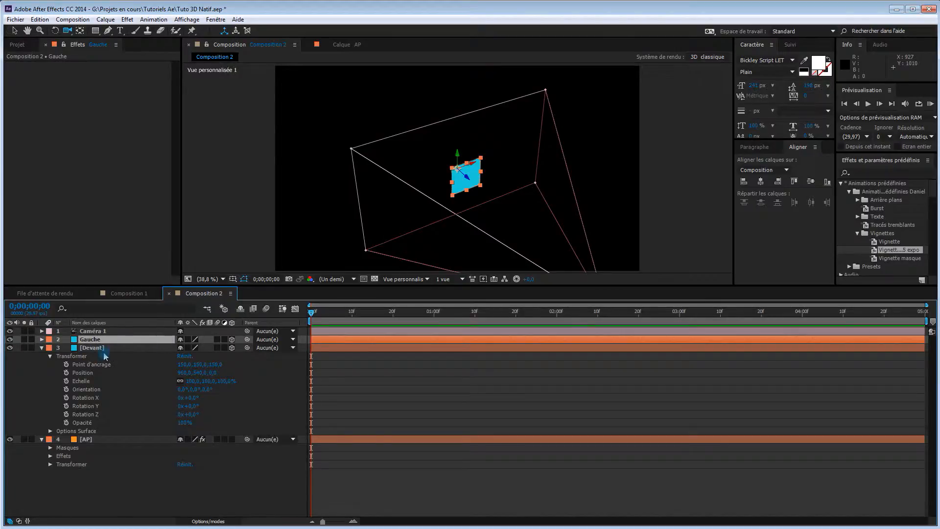
Set the Gauche layer's Y rotation to 90° to form the cube's left face.
key("r")
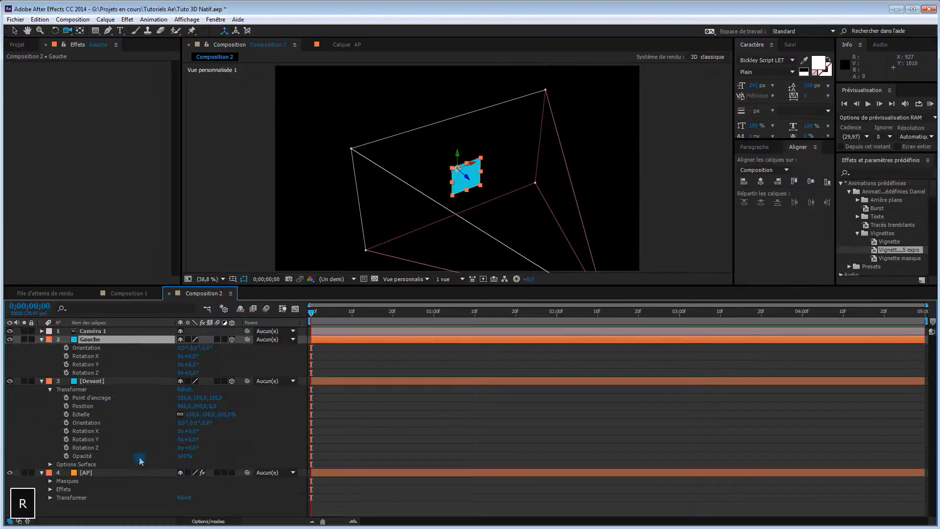
left_click(195, 365)
type("90")
key("Return")
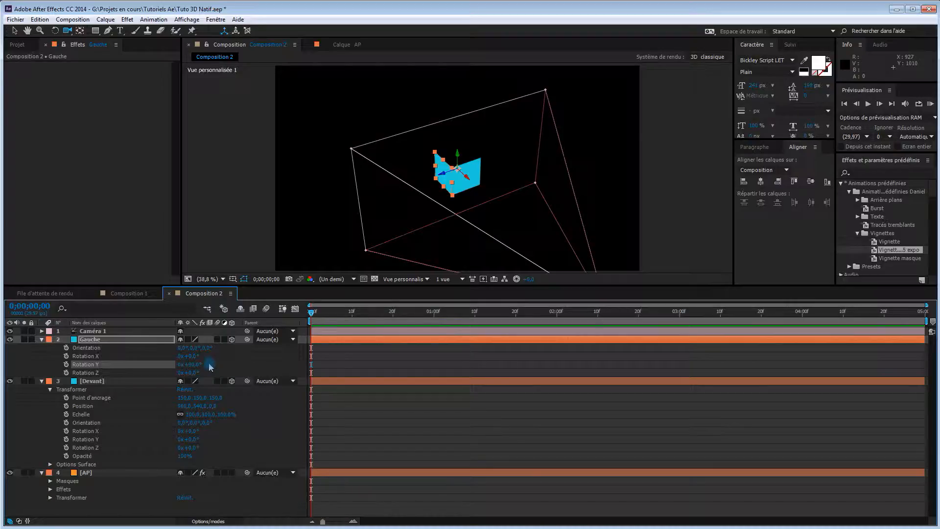
Duplicate the Gauche layer and set the copy's Y rotation to 180°.
left_click(118, 340)
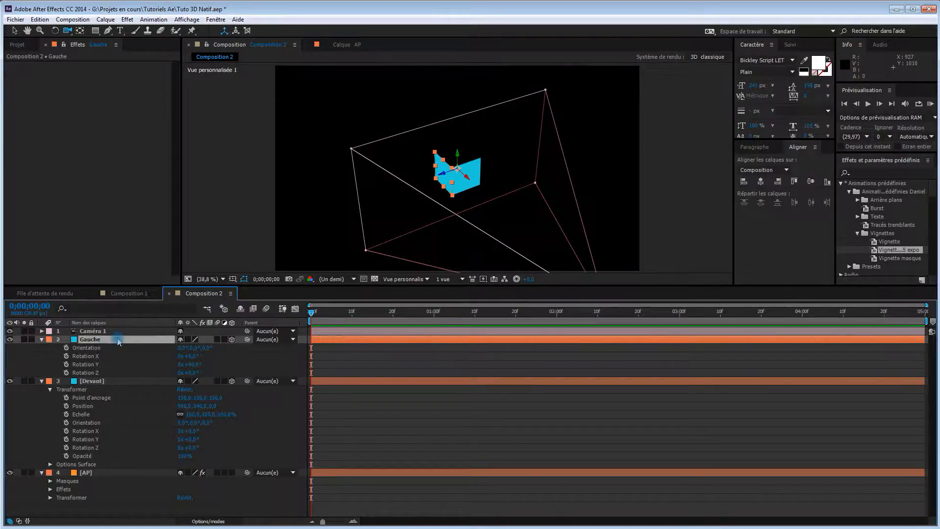
key("ctrl+d")
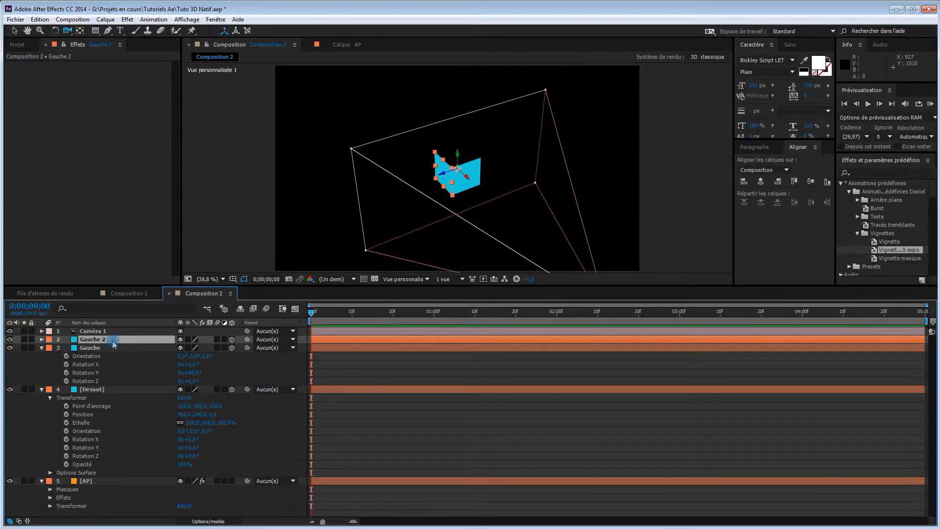
key("r")
left_click(194, 364)
type("18")
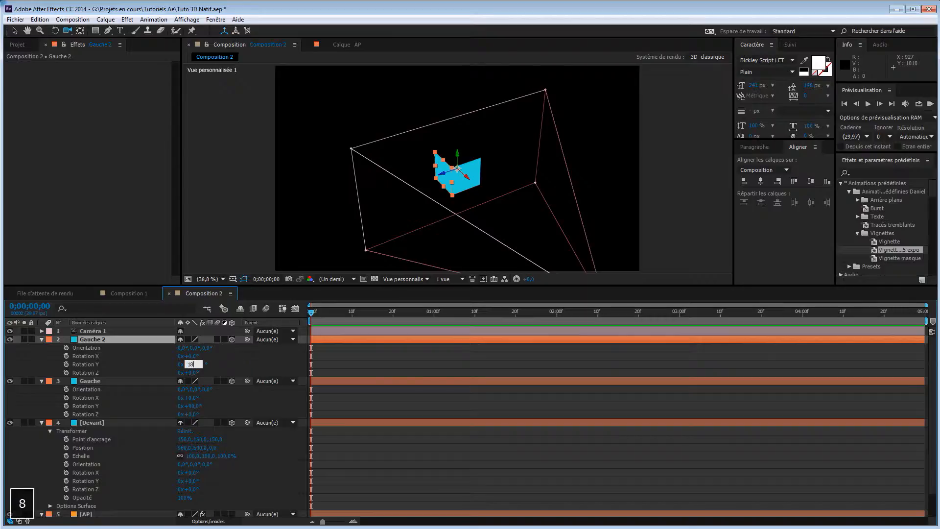
type("0")
key("Return")
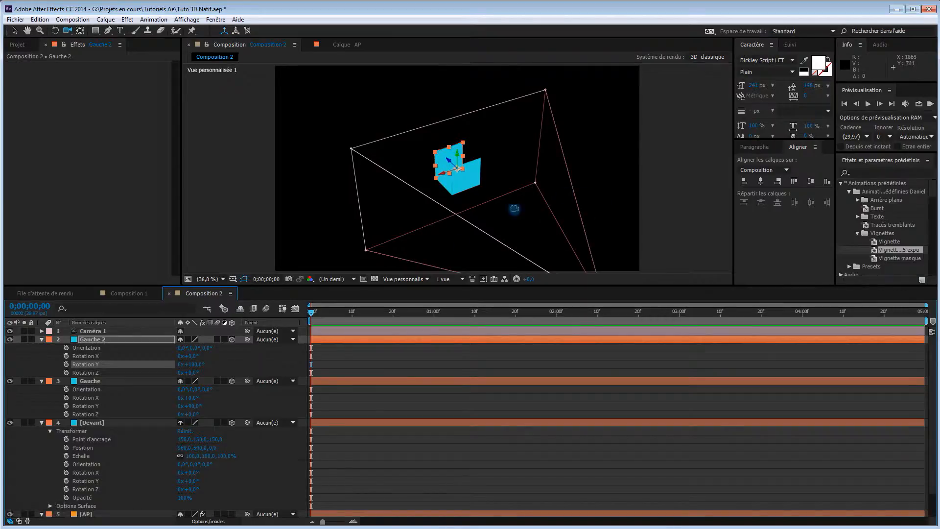
Rename the Gauche 2 layer as Arrière.
left_click(110, 341)
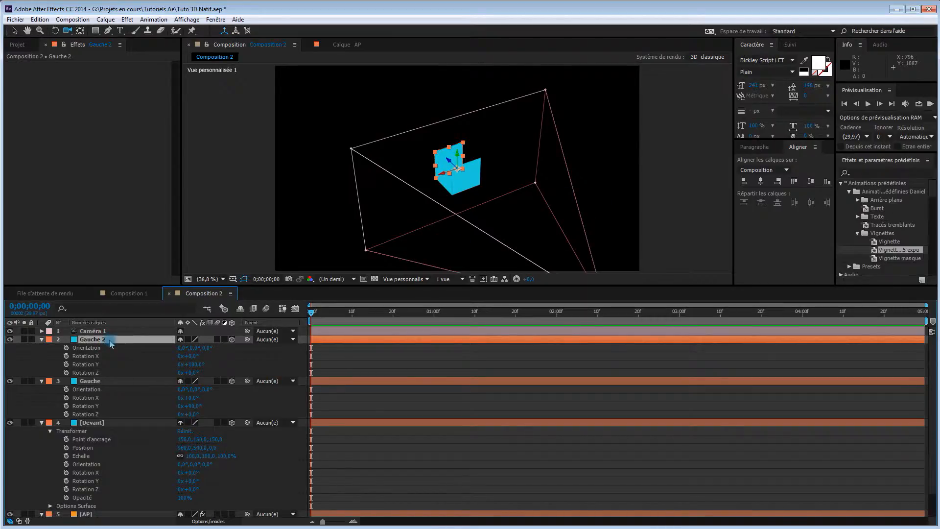
key("Return")
type("Arr")
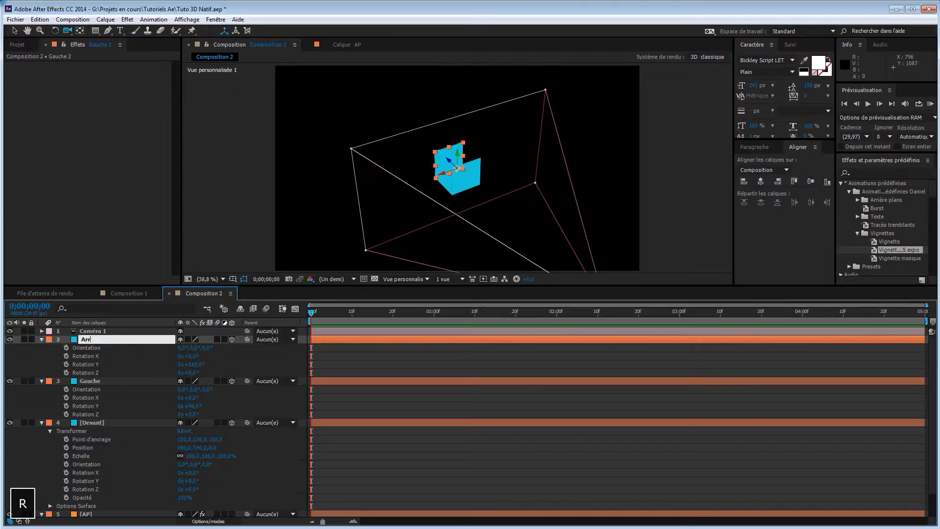
type("ière")
key("Return")
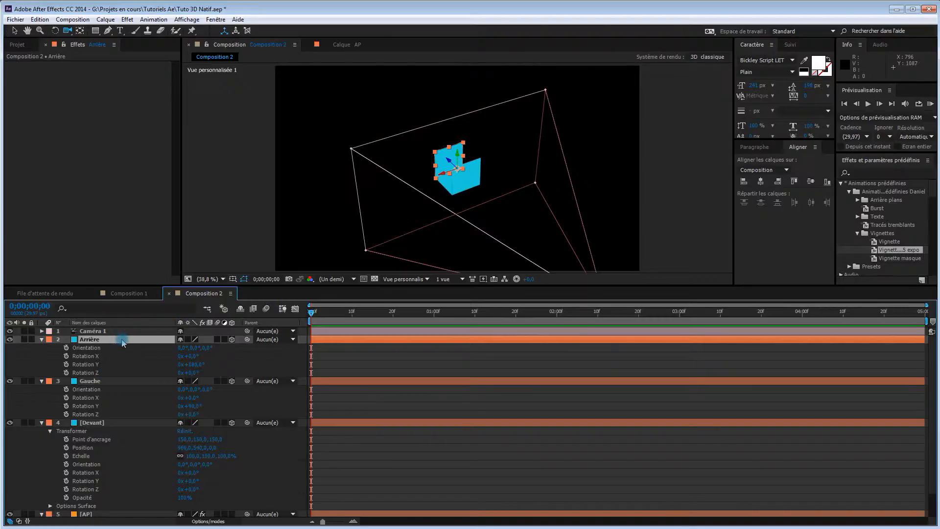
Duplicate the Arrière layer and rename the copy Droit.
key("ctrl+d")
key("Return")
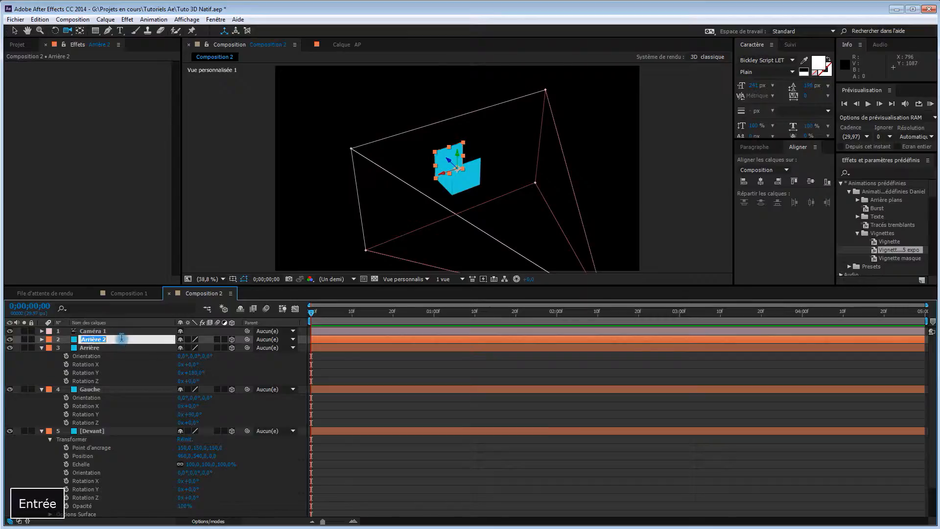
type("Dr")
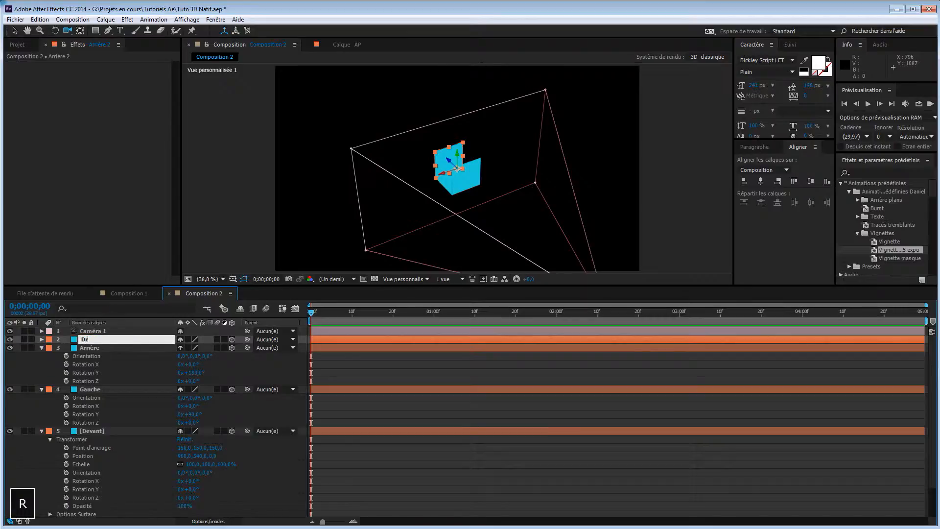
type("oit")
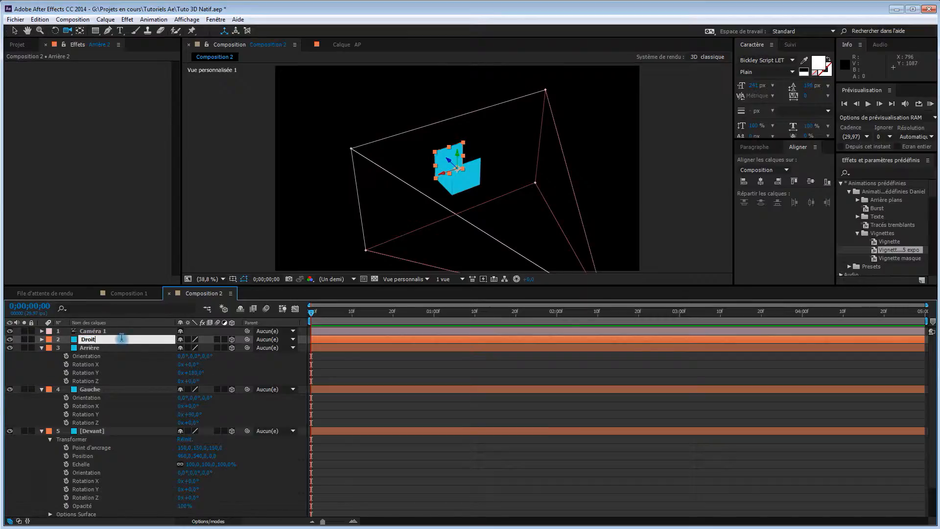
key("Return")
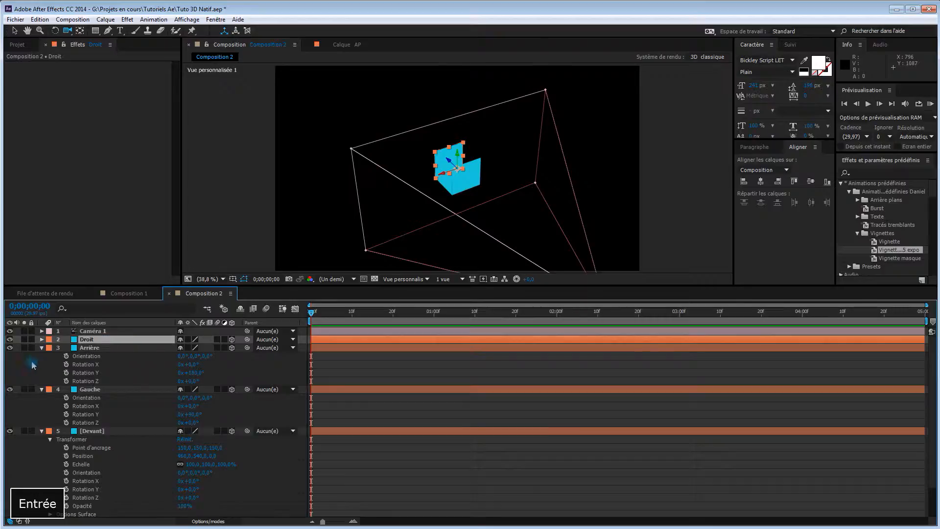
Set the Droit layer's Y rotation to 270° to form the cube's right face.
left_click(42, 339)
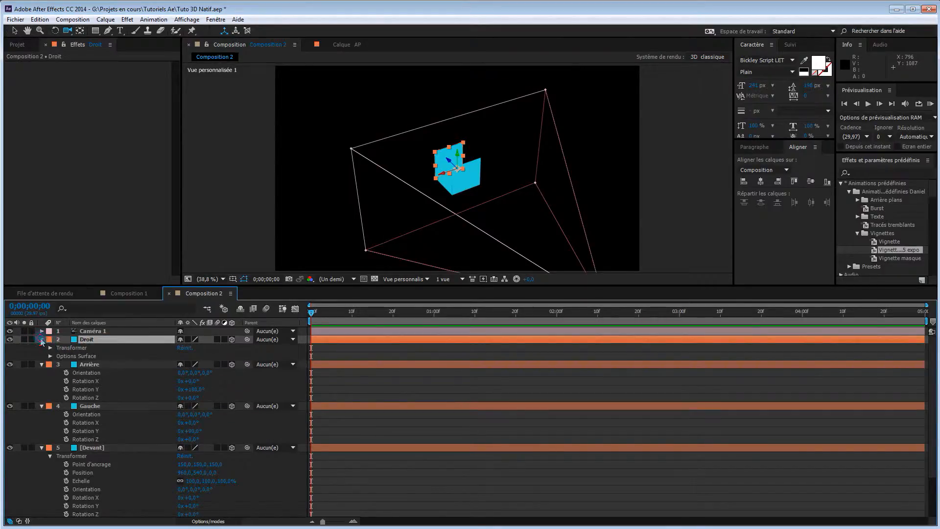
left_click(41, 340)
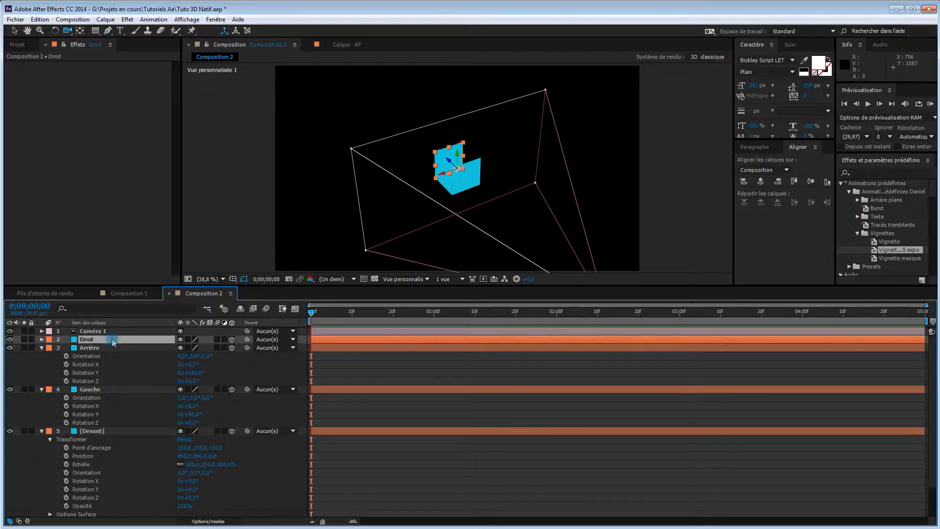
key("r")
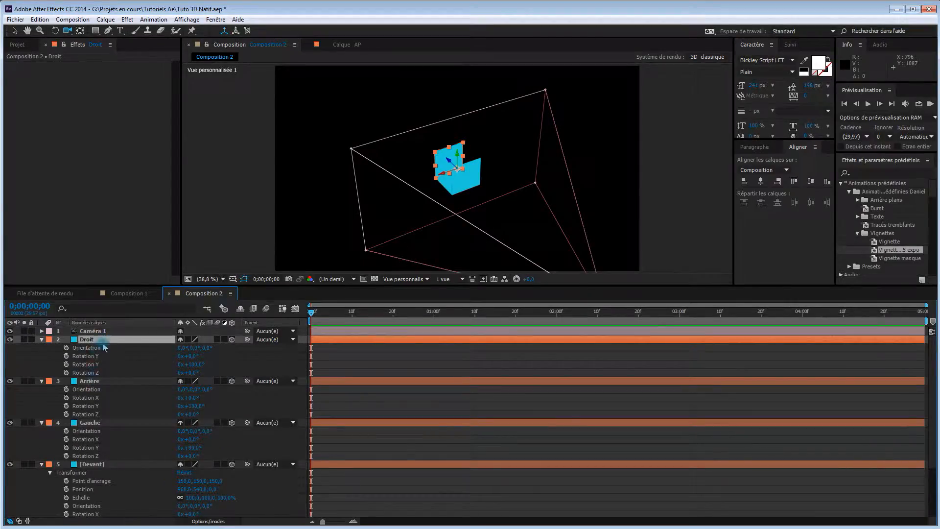
left_click(191, 365)
type("270")
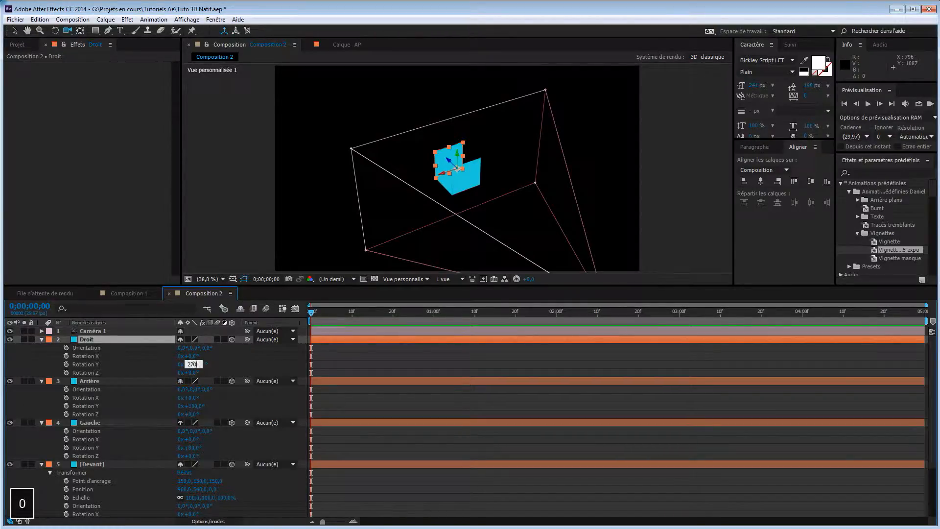
key("Return")
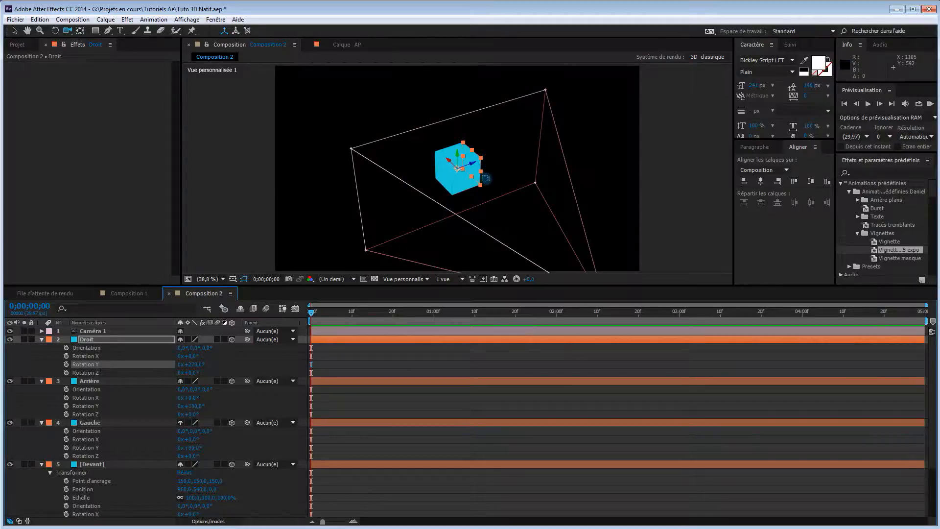
Duplicate the Droit layer and rename the copy dessus.
mouse_move(510, 212)
left_mouse_down()
mouse_move(519, 241)
mouse_move(514, 154)
mouse_move(521, 239)
mouse_move(514, 230)
left_mouse_up()
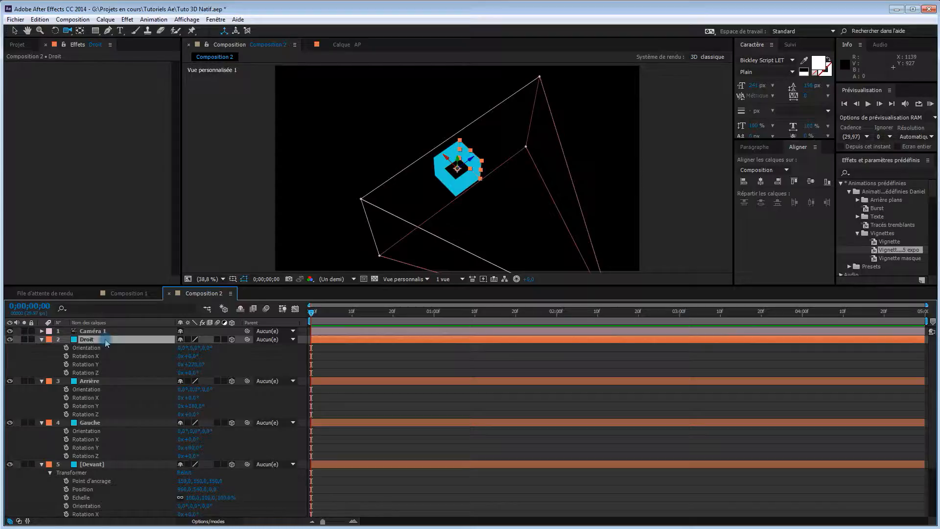
key("ctrl+d")
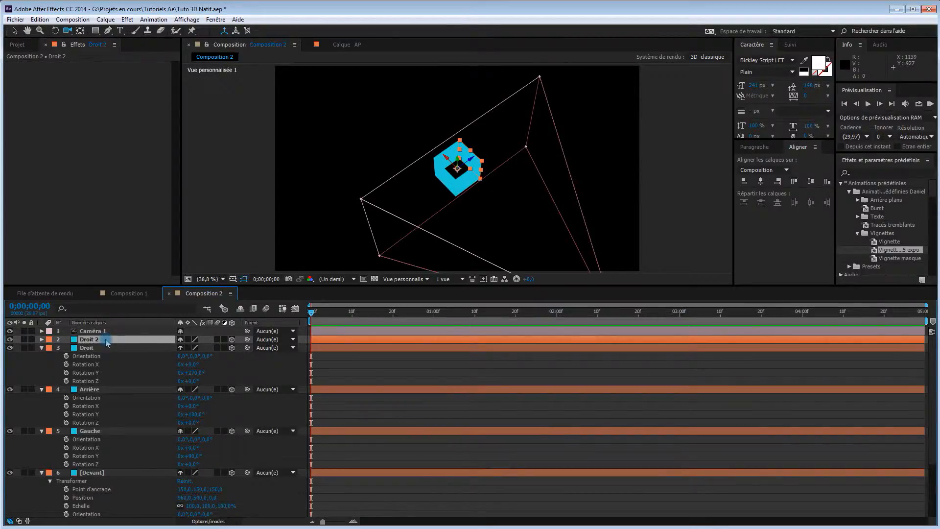
key("s")
key("s")
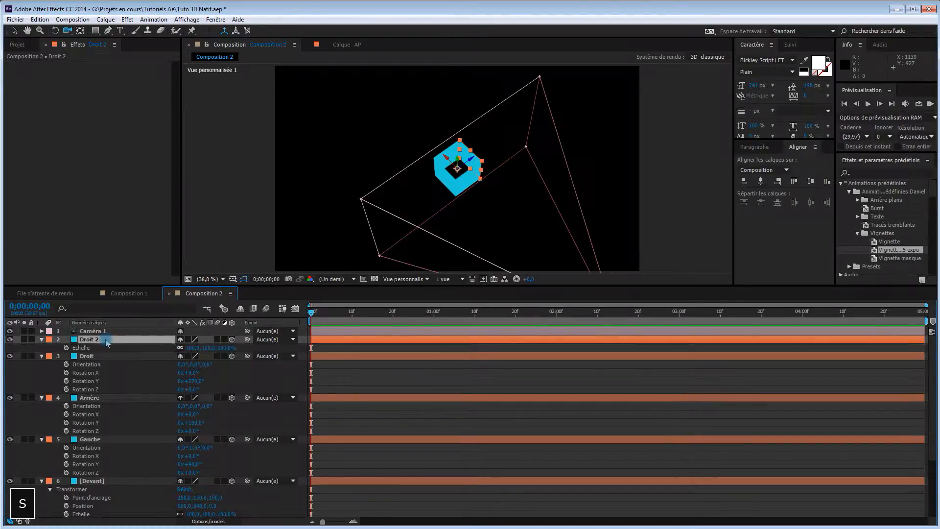
key("Return")
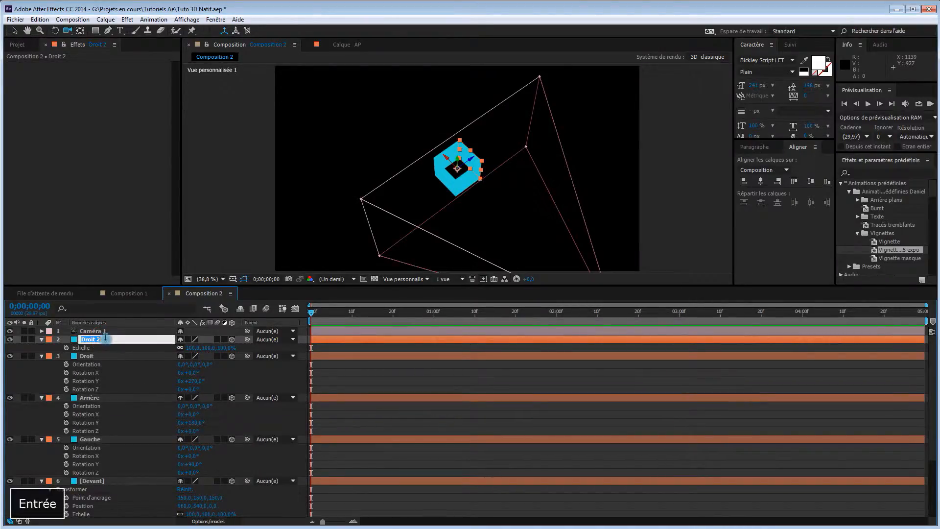
type("dessus")
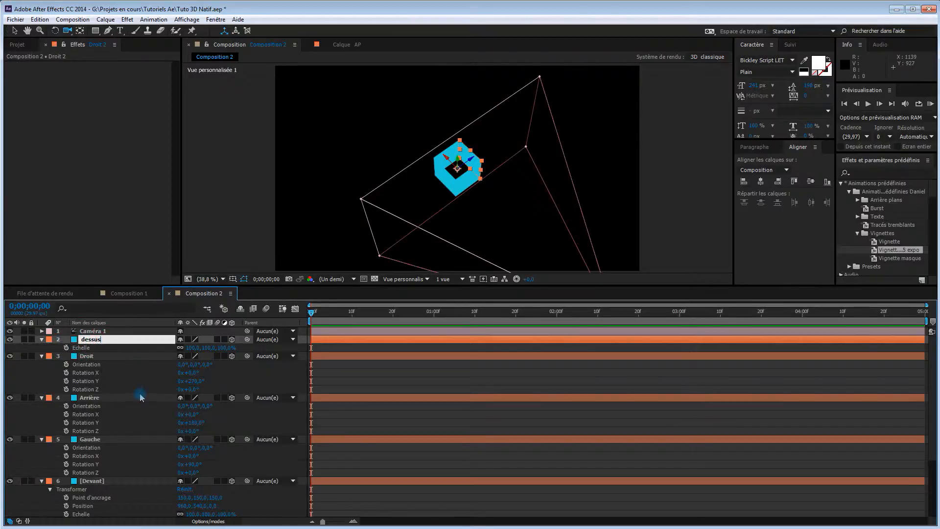
key("Return")
Set the dessus layer's Y rotation to 0° and X rotation to -90° to form the cube's top face.
key("r")
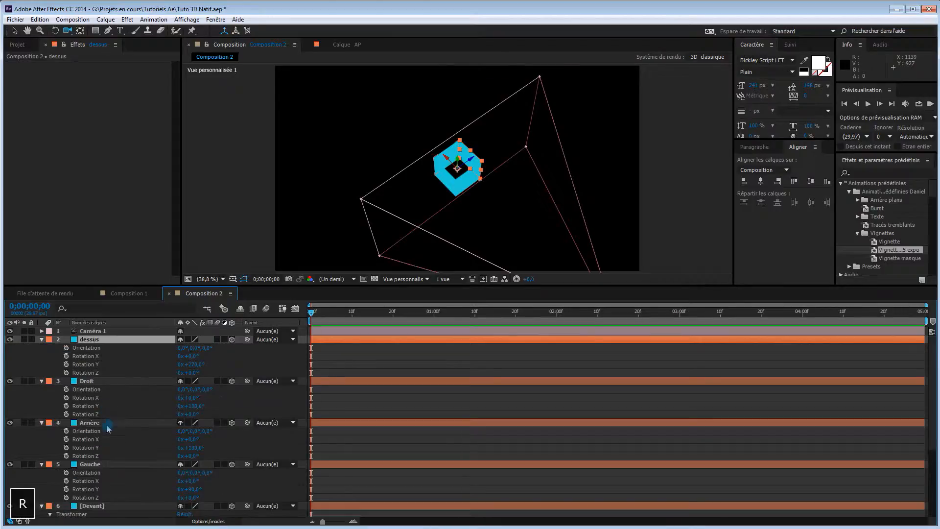
left_click(192, 364)
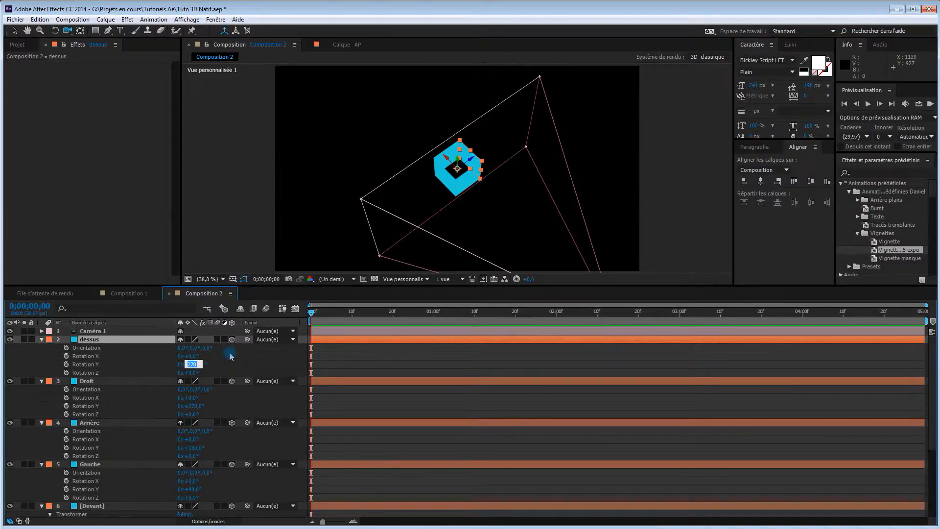
type("0")
key("Return")
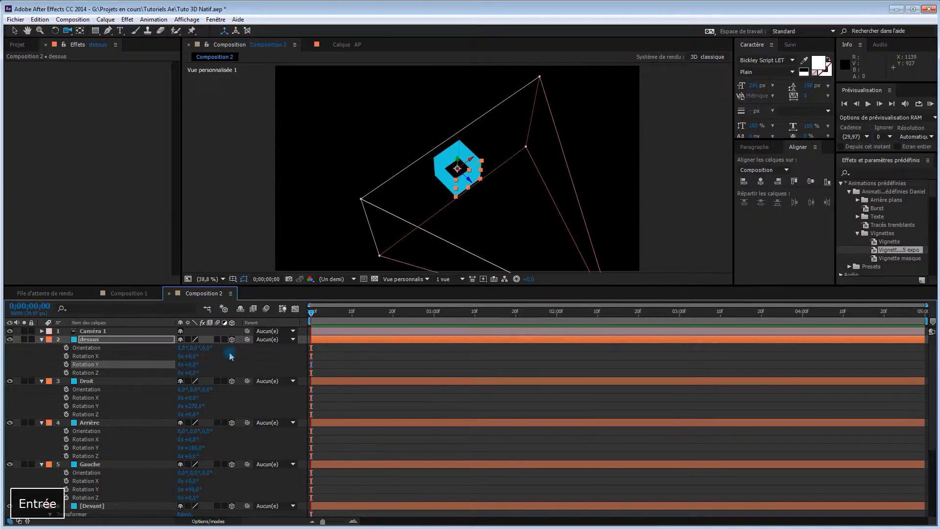
left_click(192, 357)
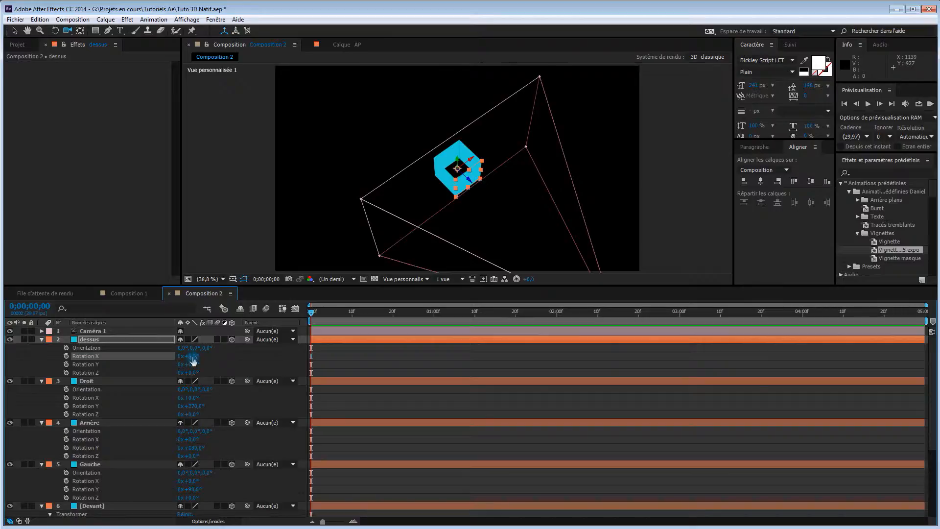
left_click(192, 357)
type("-90")
key("Return")
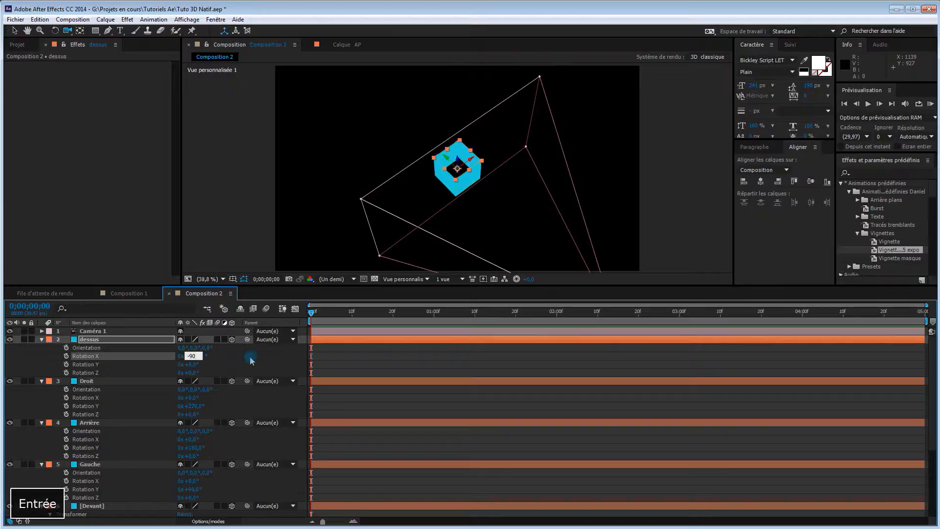
left_click_drag(491, 215, 490, 184)
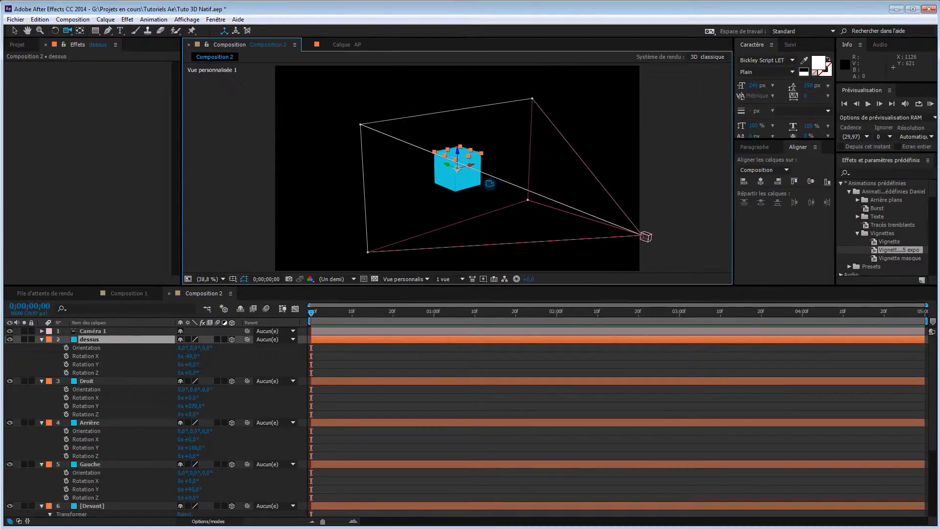
Duplicate the dessus layer and rename the copy Dessous.
left_click(122, 343)
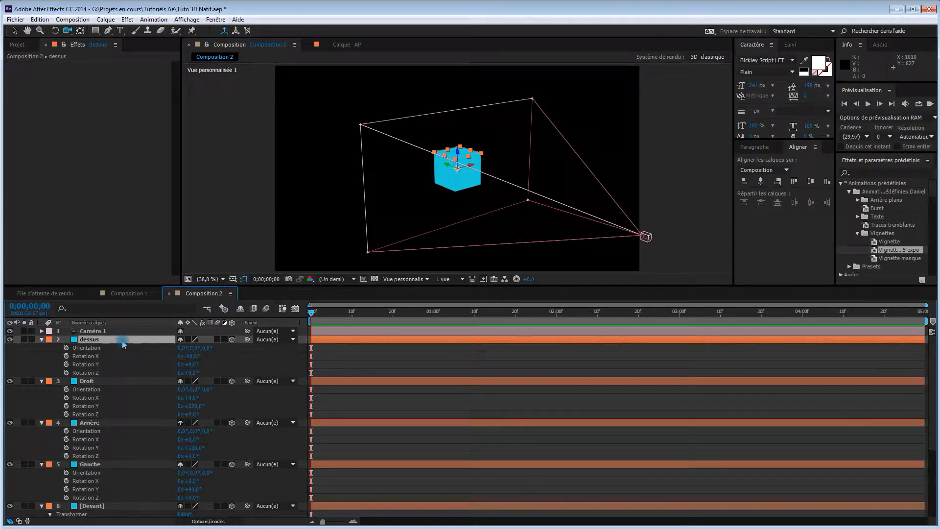
key("ctrl+d")
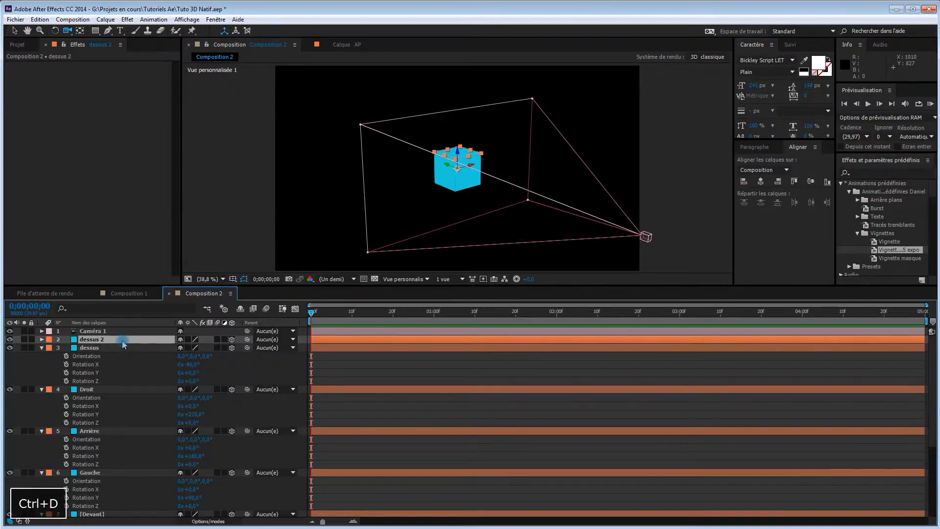
key("Return")
type("Dessous")
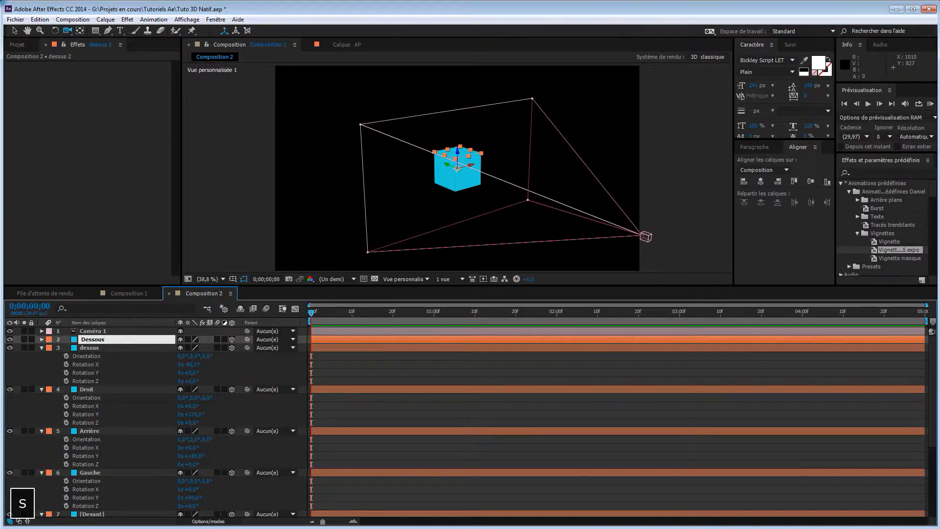
key("Return")
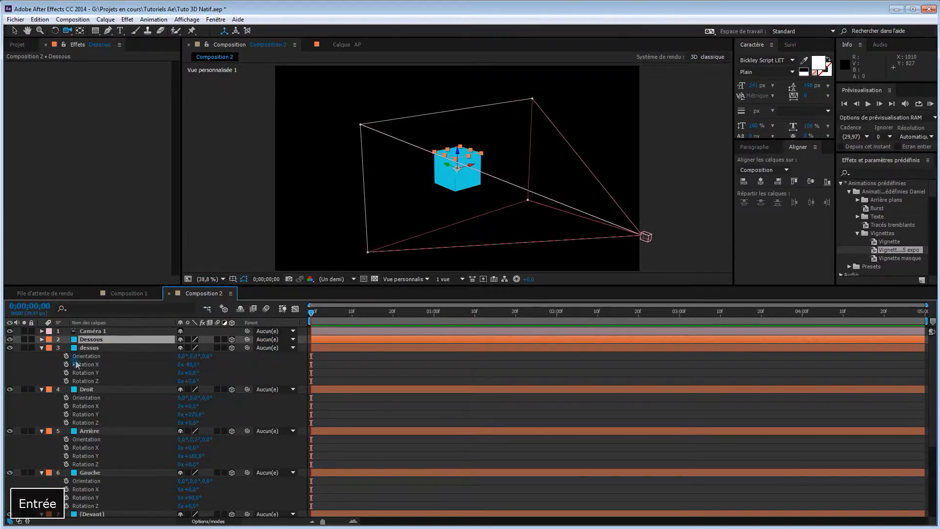
Set the Dessous layer's X rotation to 90° to form the cube's bottom face.
key("r")
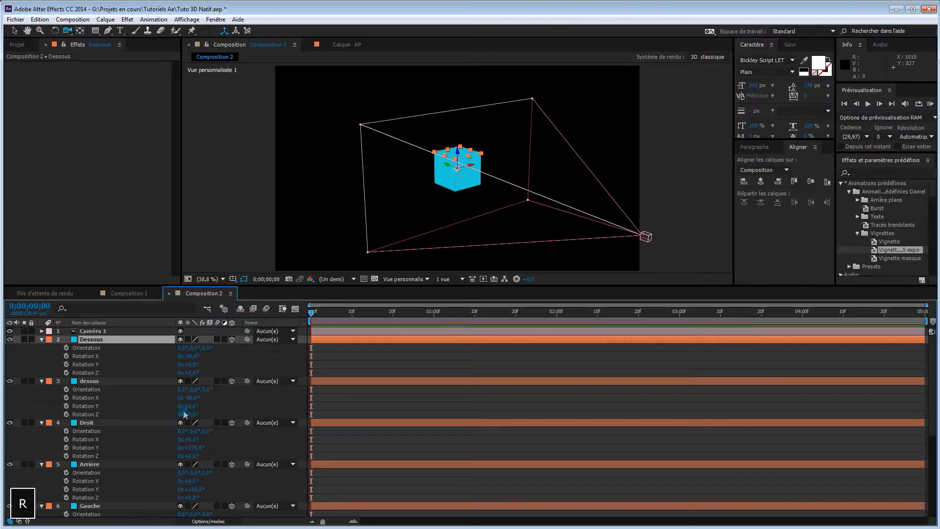
left_click(192, 356)
type("-90")
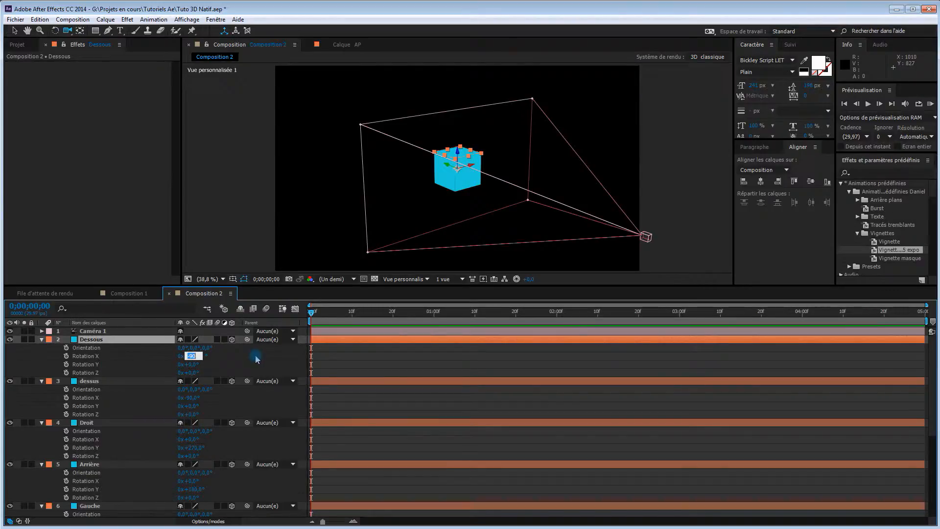
type("90")
key("Return")
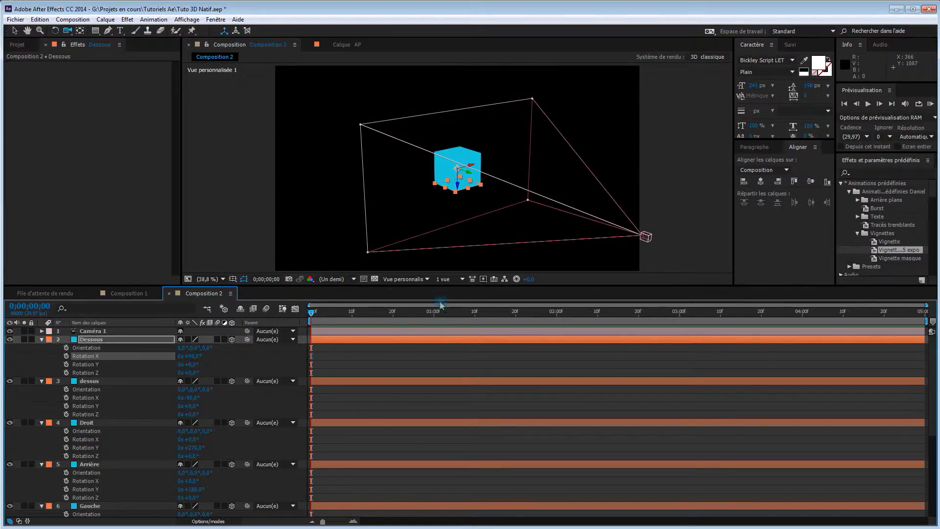
Collapse the expanded properties of all cube face layers and switch to the Selection tool.
left_click(41, 340)
left_click(120, 365)
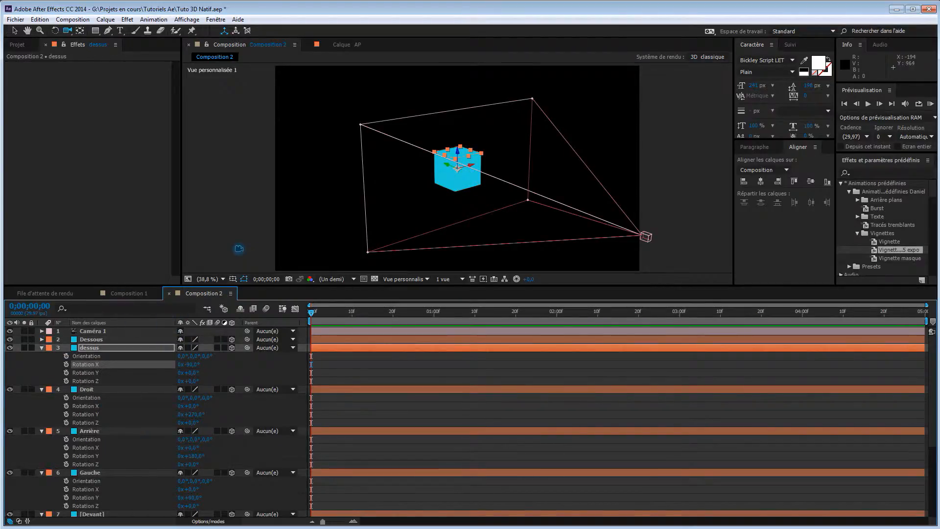
key("v")
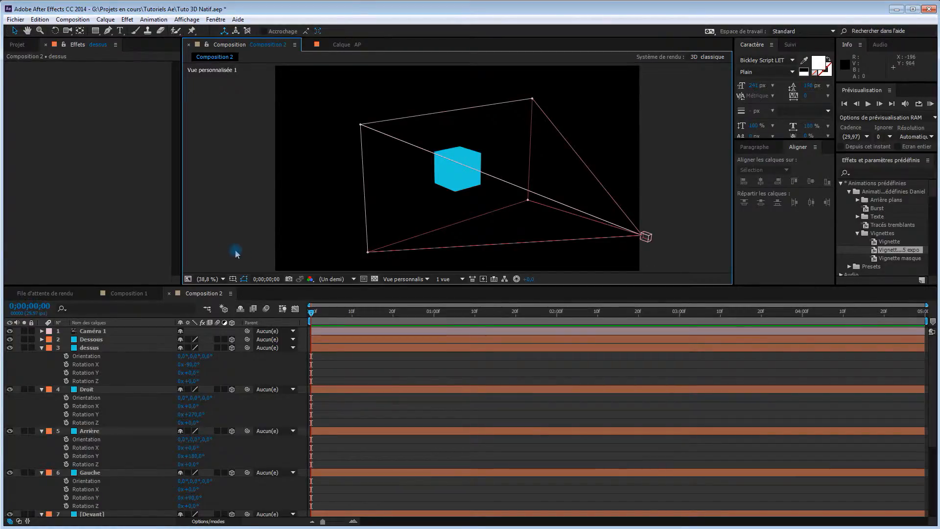
key("u")
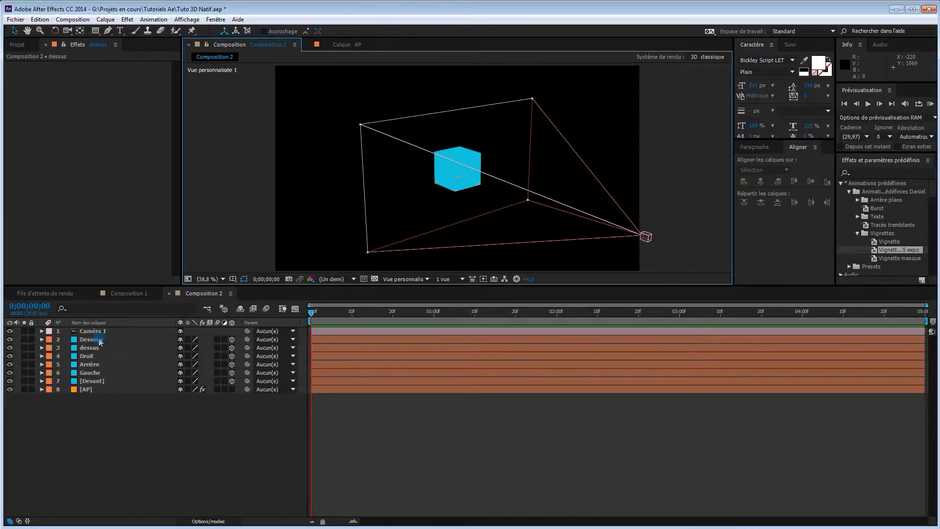
Create a null object and place it directly below the Caméra 1 layer.
left_click(160, 435)
right_click(179, 424)
mouse_move(181, 426)
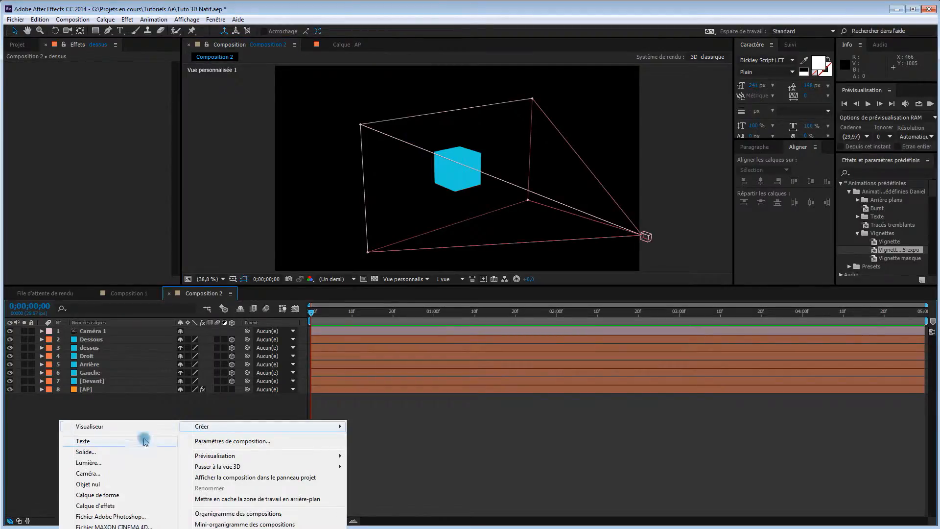
left_click(110, 488)
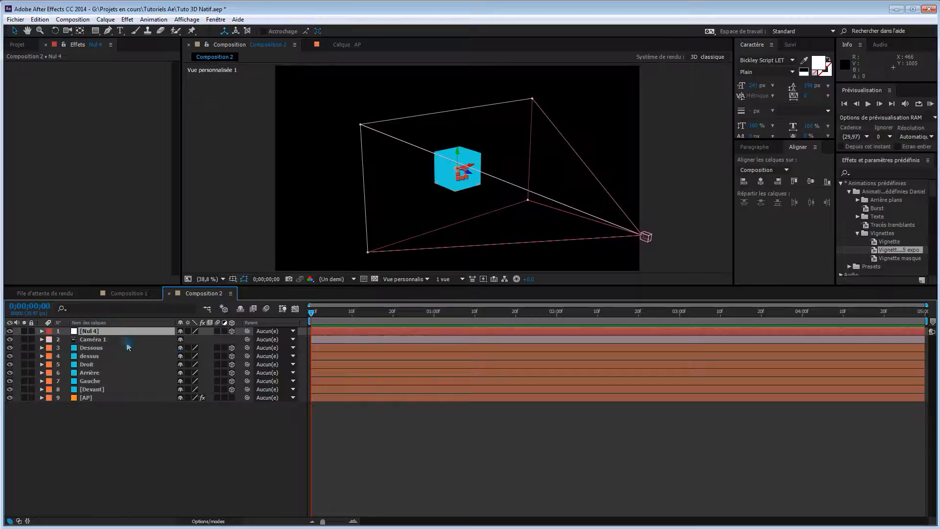
left_click_drag(116, 334, 116, 346)
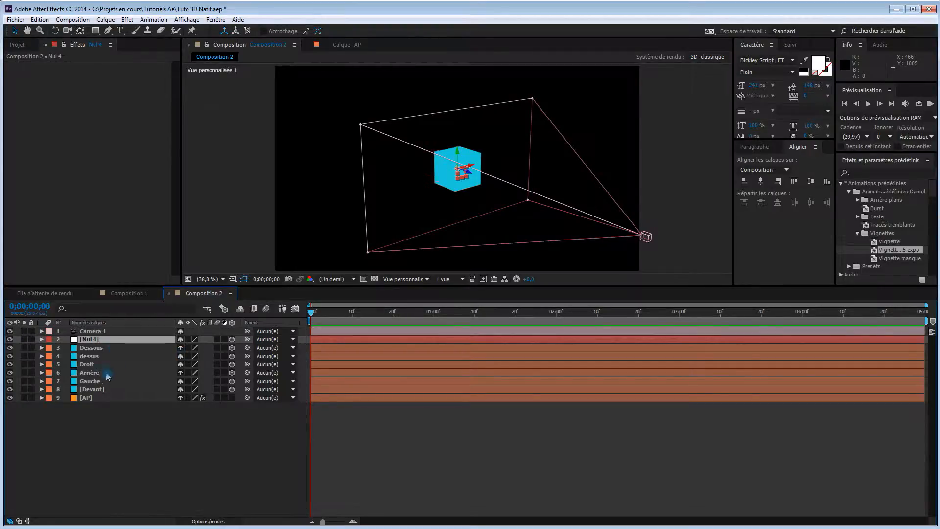
Parent the six cube face layers, from Dessous to Devant, to the null object.
left_click(139, 348)
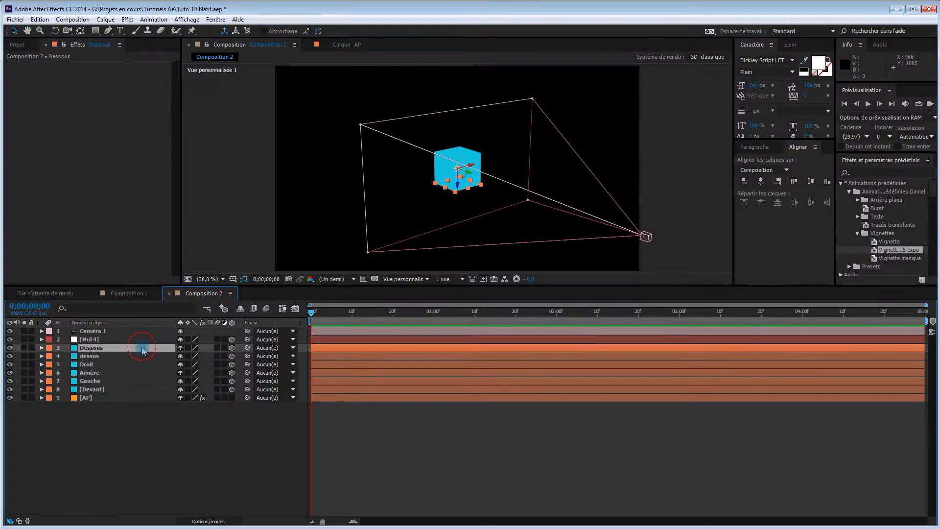
left_click(127, 389, "shift")
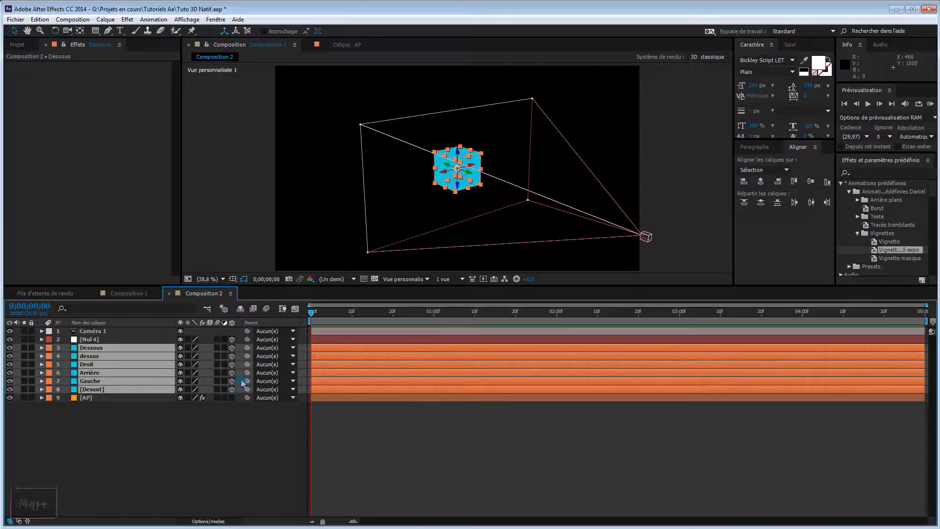
left_click_drag(247, 348, 120, 340)
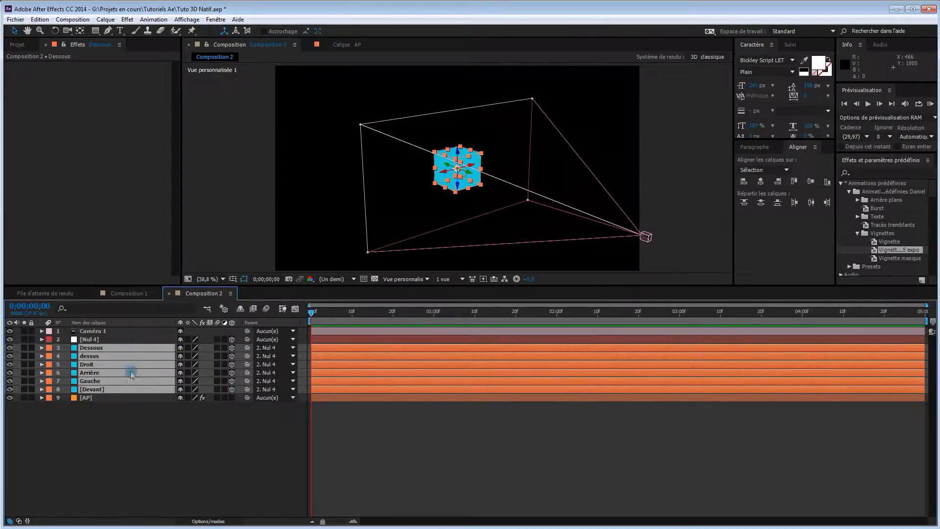
left_click(137, 450)
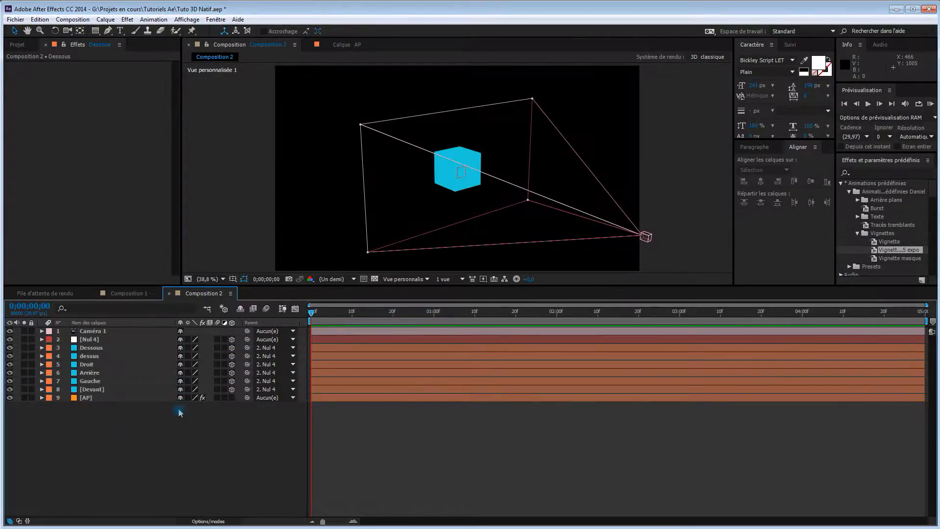
Try rotating the null on its Y and X axes, and undo the rotations and the parenting of the cube faces.
left_click(93, 340)
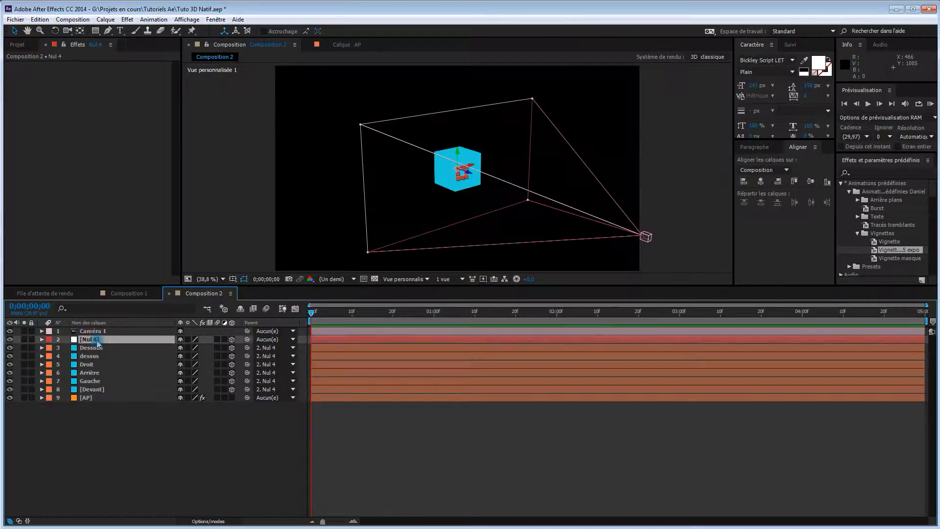
key("r")
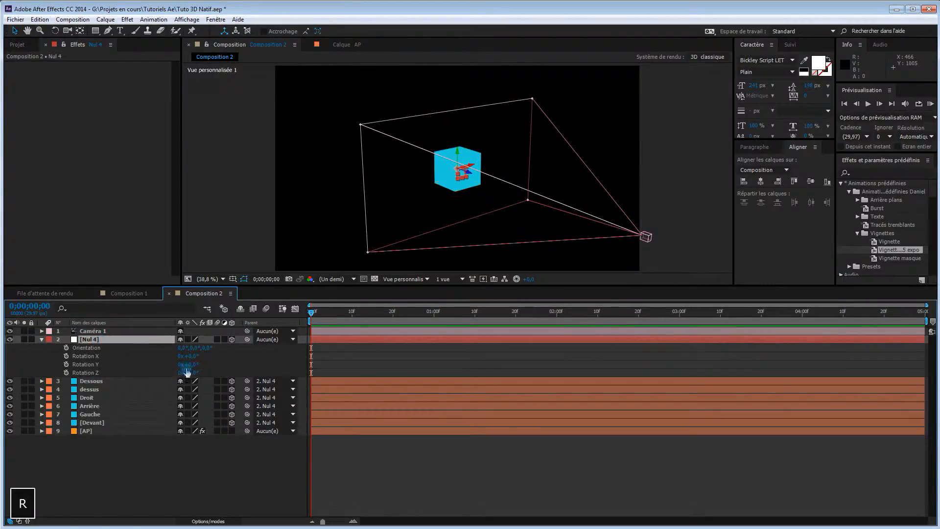
mouse_move(190, 365)
left_mouse_down()
mouse_move(179, 365)
mouse_move(191, 357)
mouse_move(194, 368)
left_mouse_up()
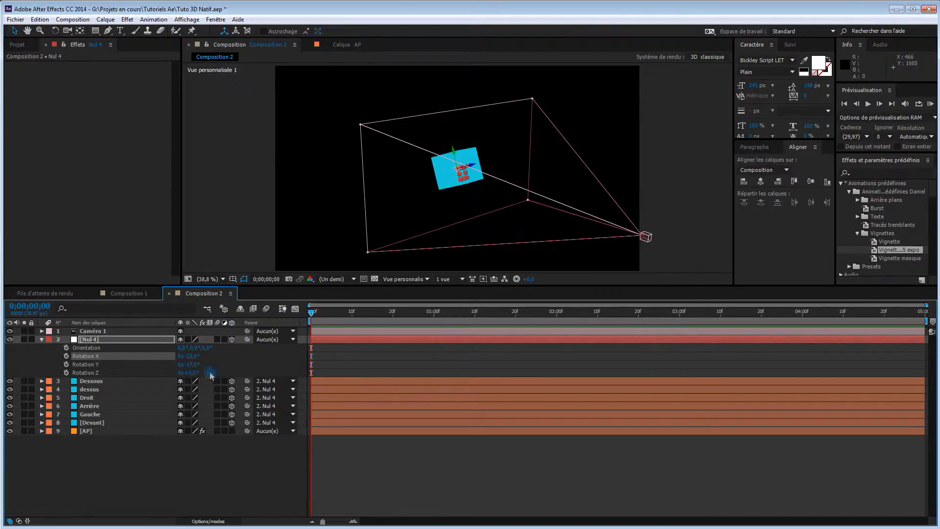
key("ctrl+z")
key("ctrl+z")
key("ctrl+z")
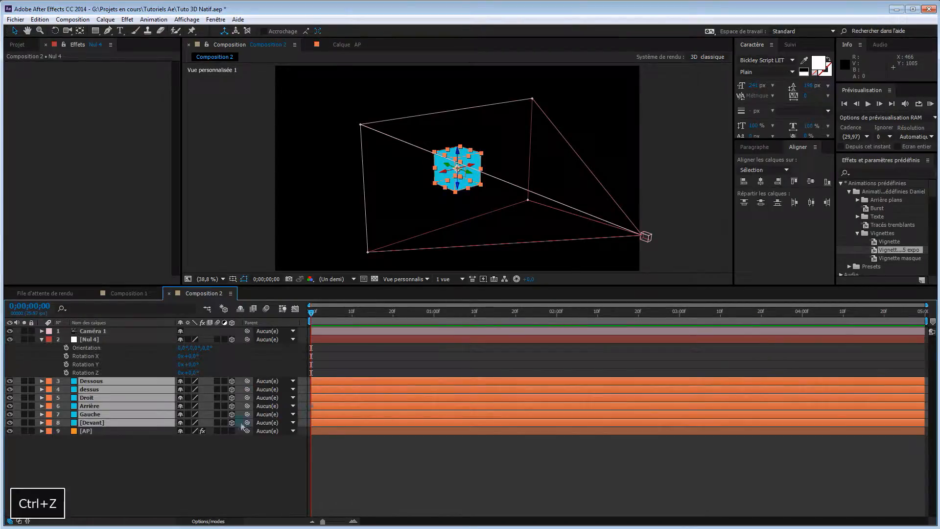
Parent the six selected cube faces to the null object again and collapse the null's rotation properties.
left_click_drag(199, 383, 91, 339)
left_click(224, 485)
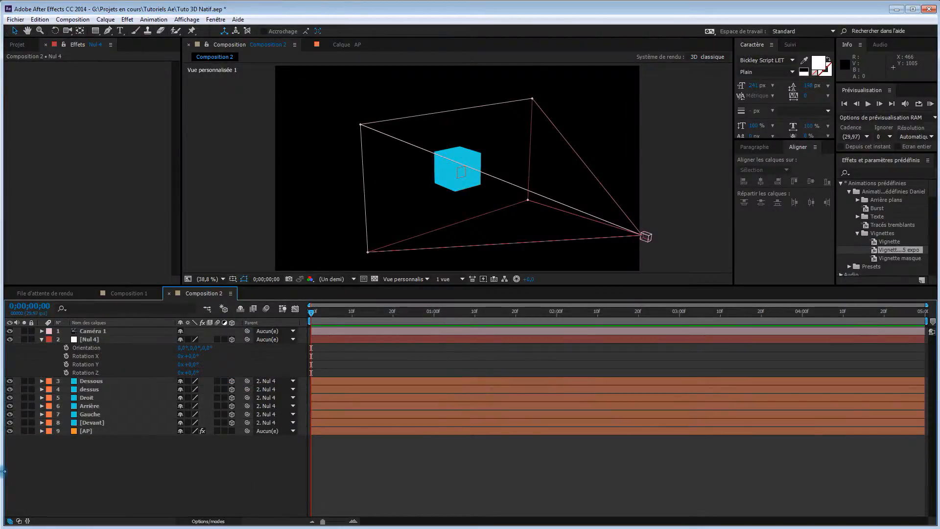
left_click(42, 340)
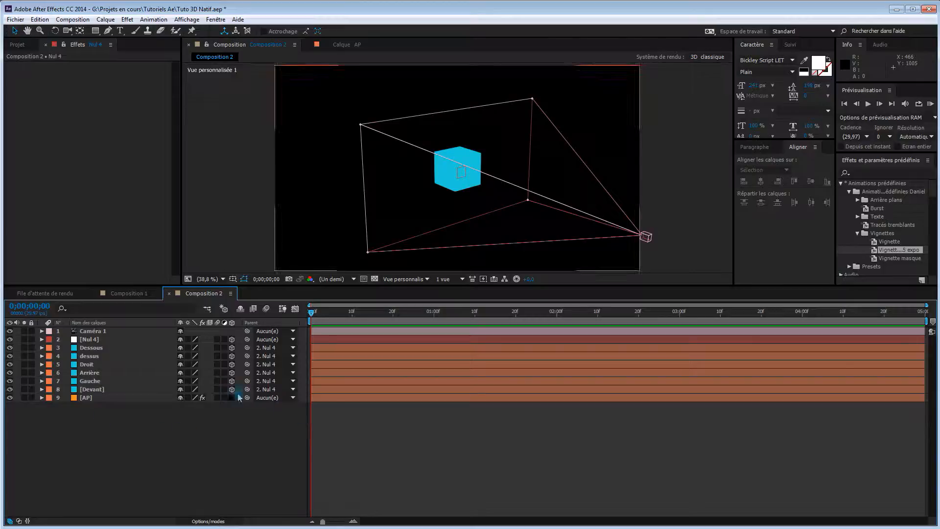
Switch the composition view from the custom view to the active camera.
left_click(412, 279)
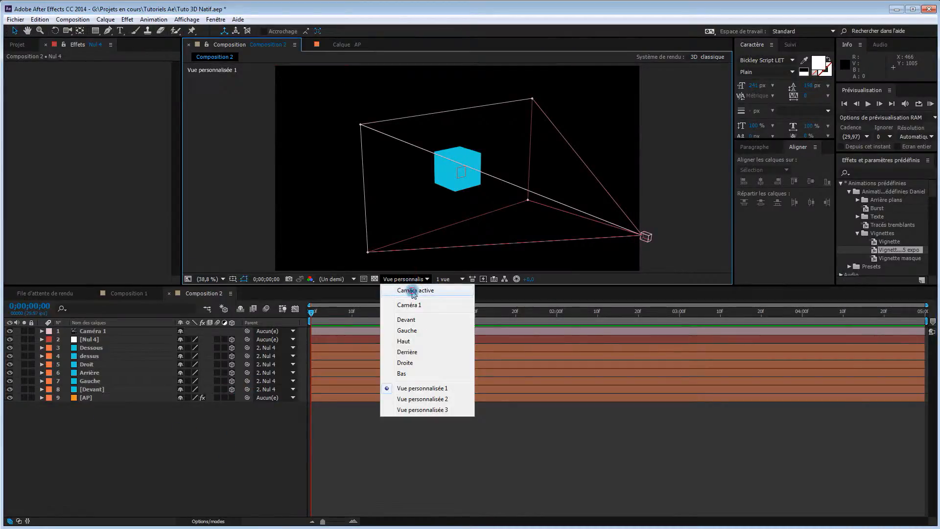
left_click(409, 290)
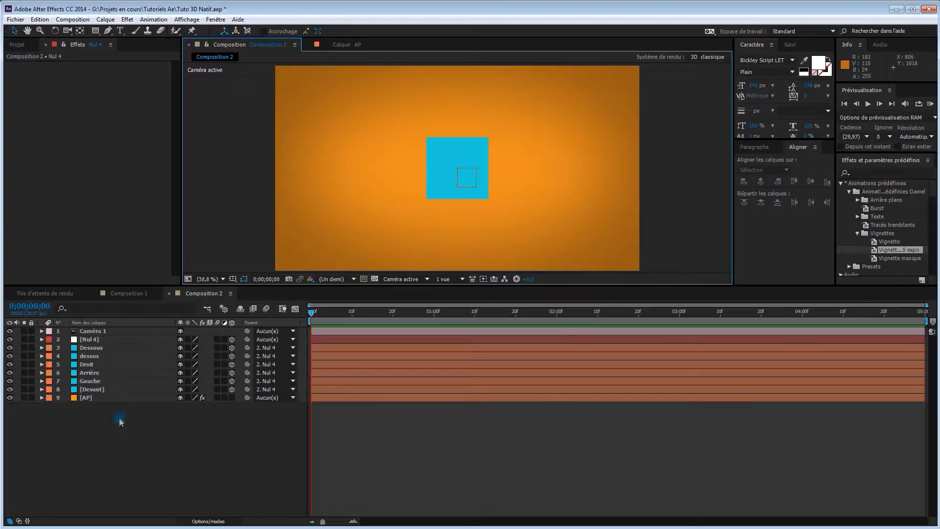
left_click(85, 375)
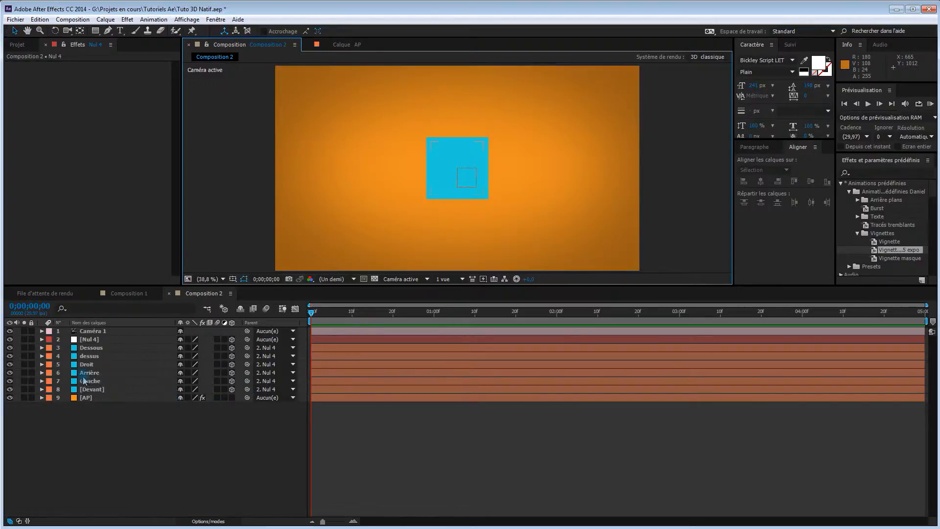
Try rotating the null on its Y axis, undo the rotation and collapse the null's properties.
left_click(43, 341)
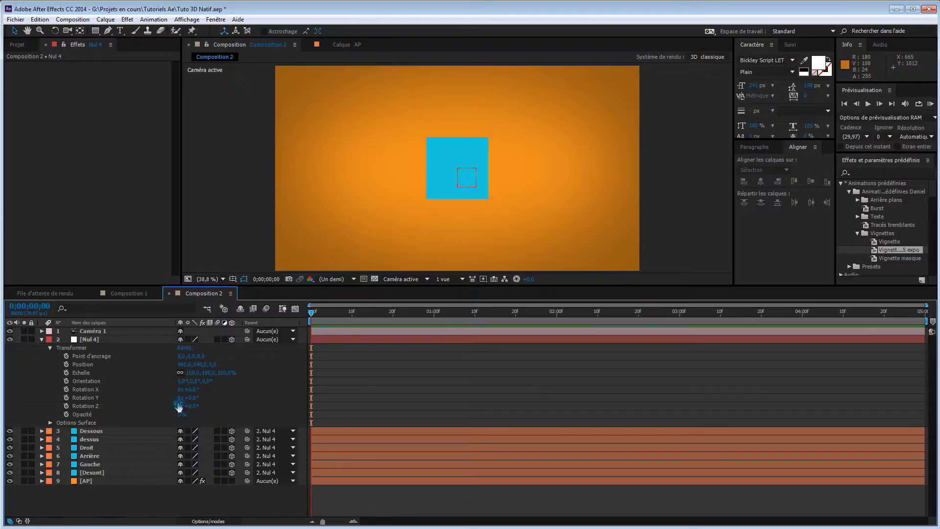
left_click_drag(195, 401, 244, 399)
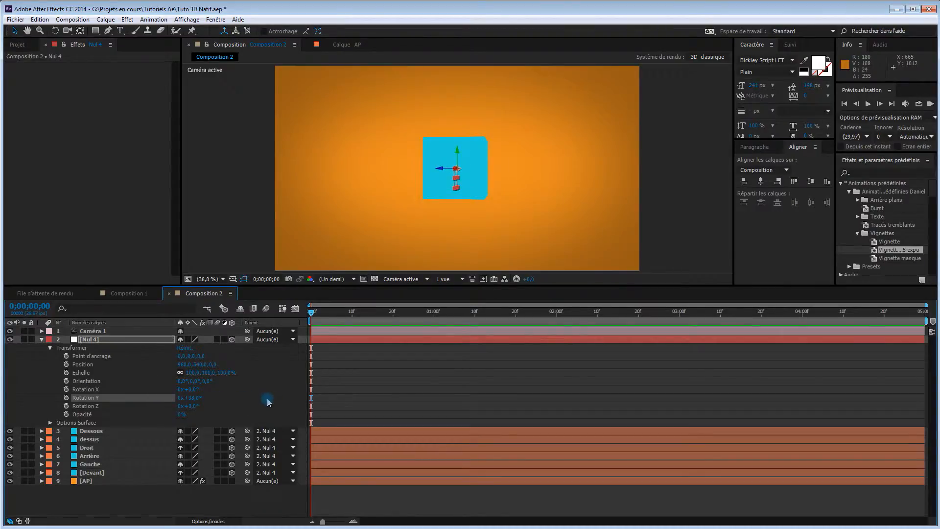
key("ctrl+z")
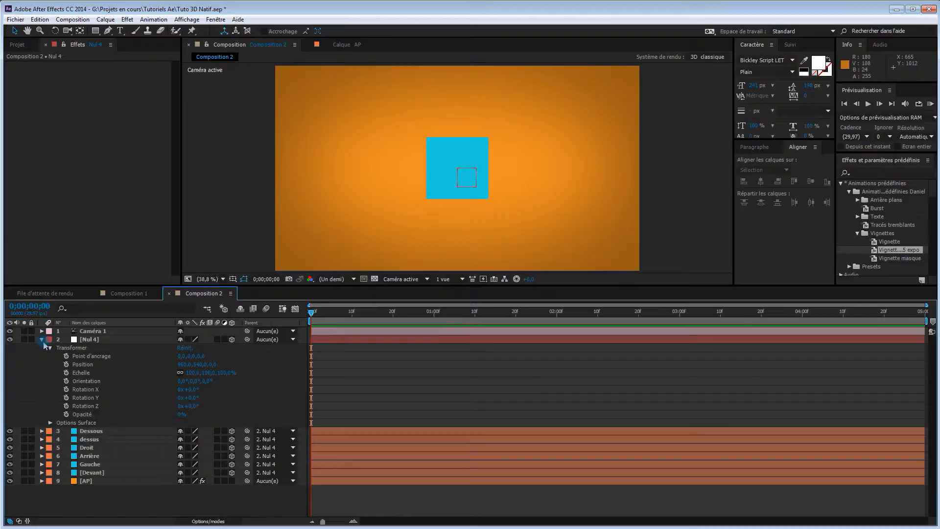
left_click(42, 341)
Create a point light (Ponctuelle) with the preset settings and move it beyond the upper-left corner of the frame.
right_click(169, 426)
mouse_move(203, 432)
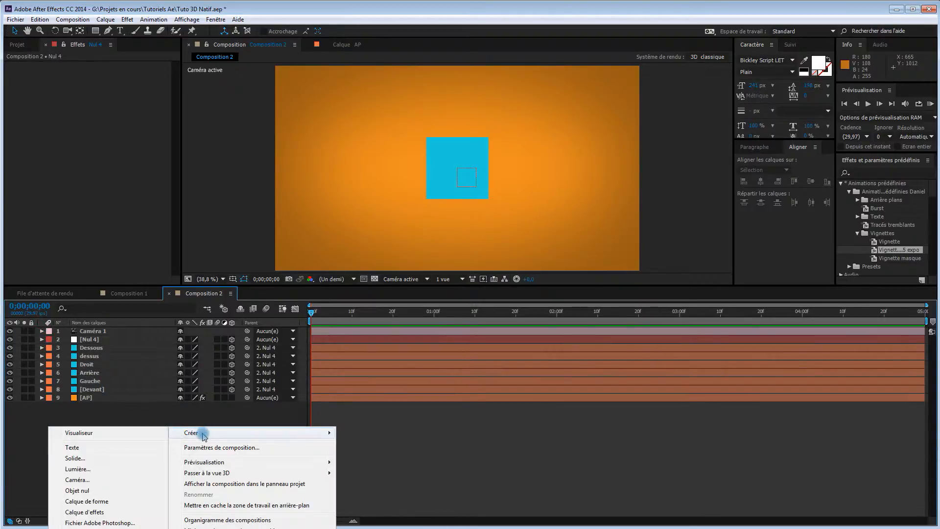
left_click(109, 469)
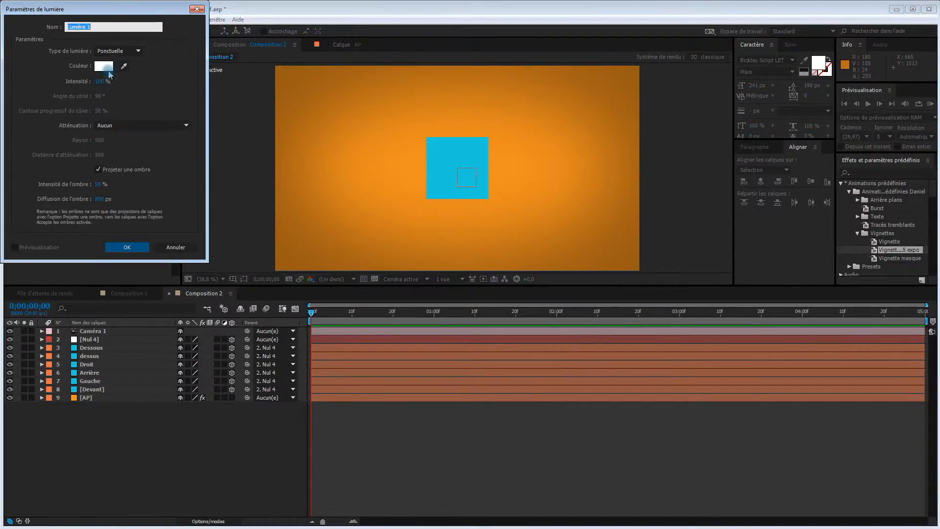
left_click(126, 246)
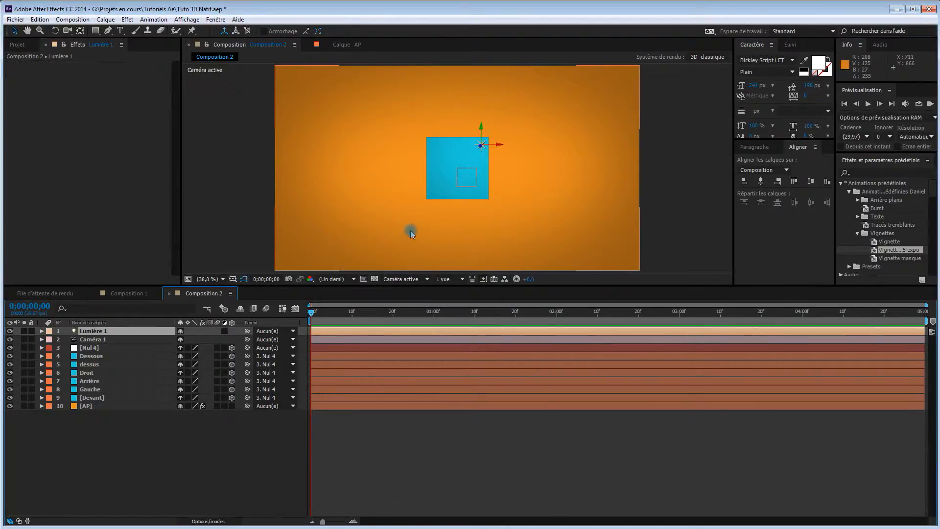
scroll(412, 225, "down", 3)
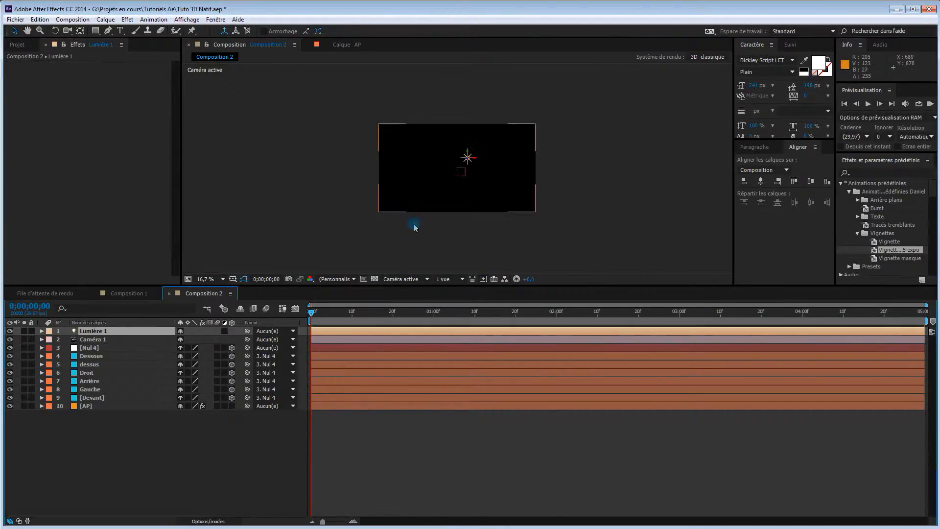
left_click_drag(474, 166, 370, 97)
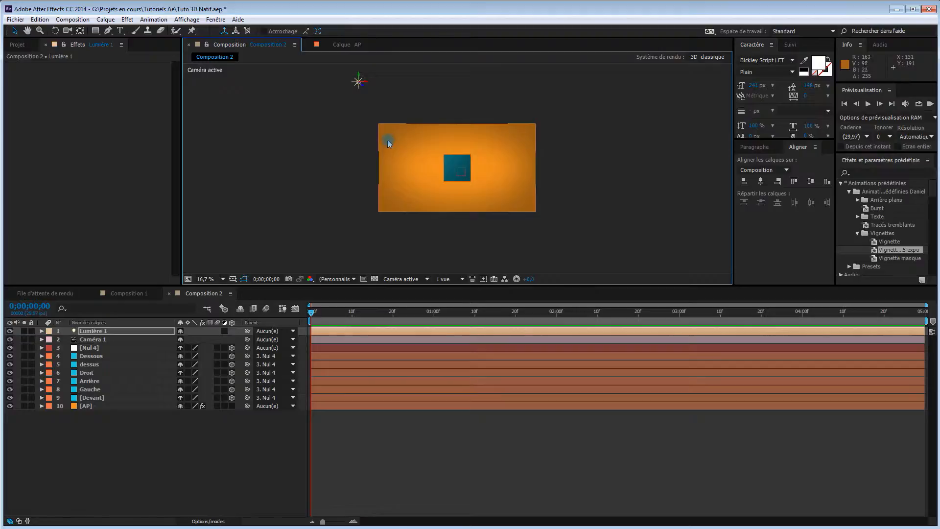
In the Haut view, pull the light away from the cube to near the camera's depth, and return to the active camera view.
left_click(415, 283)
left_click(417, 343)
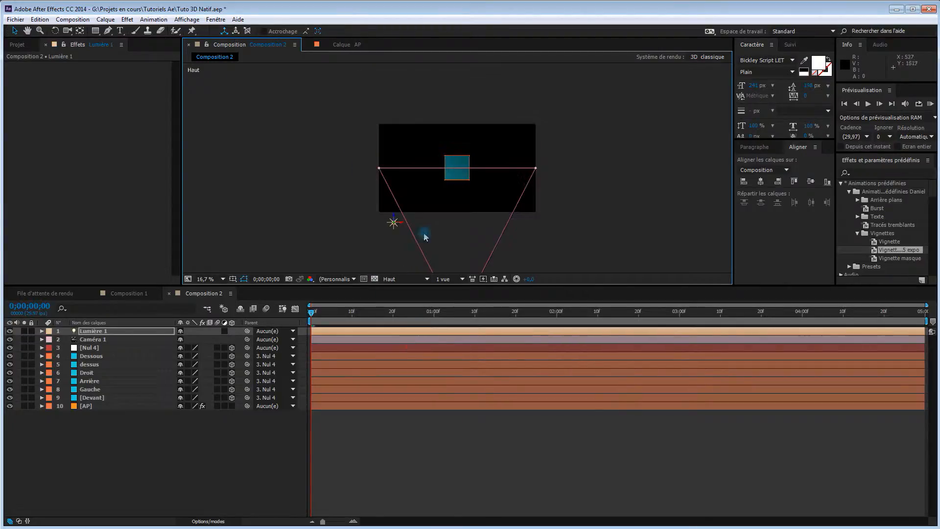
mouse_move(394, 217)
left_mouse_down()
mouse_move(403, 264)
mouse_move(386, 273)
left_mouse_up()
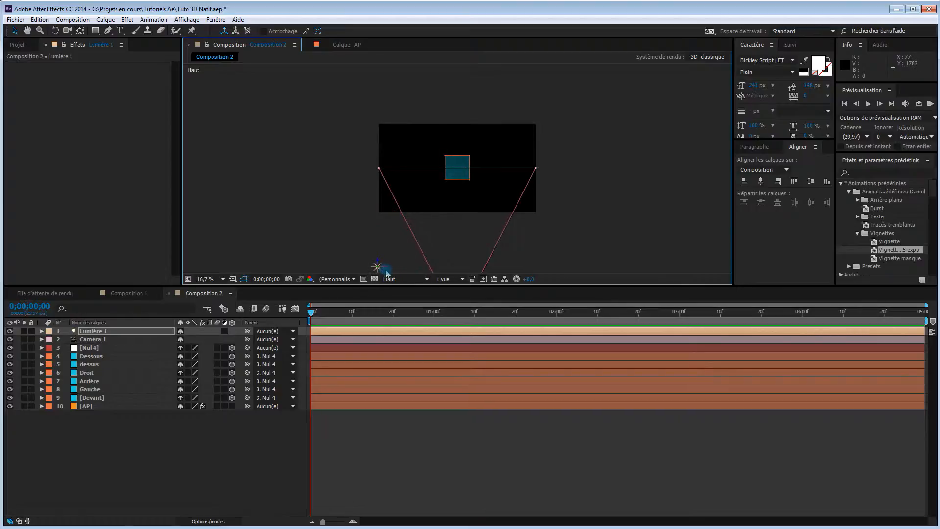
scroll(443, 223, "down", 1)
left_click_drag(417, 218, 404, 238)
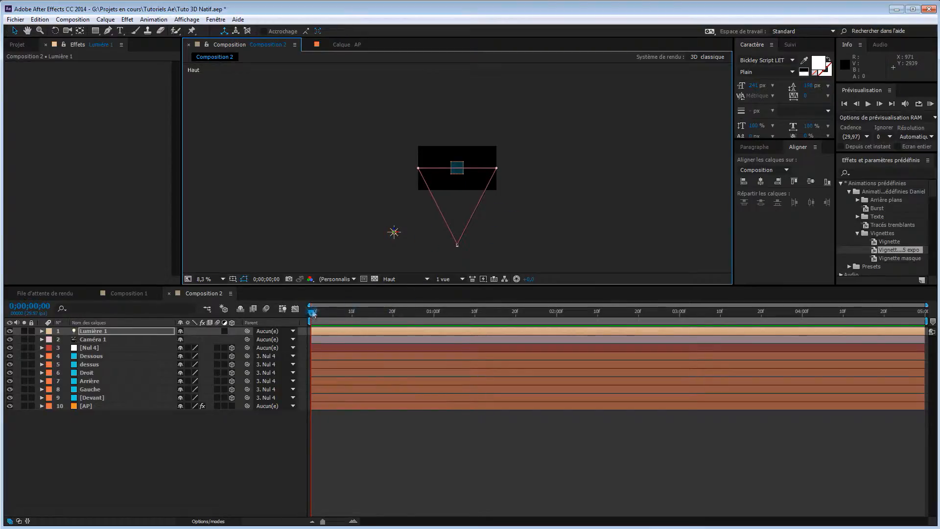
left_click(417, 280)
left_click(415, 291)
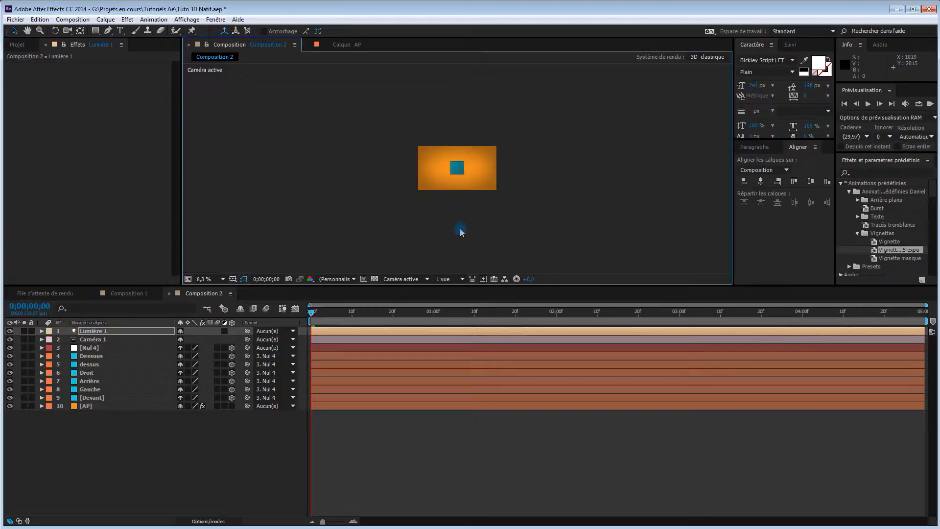
scroll(506, 178, "up", 2)
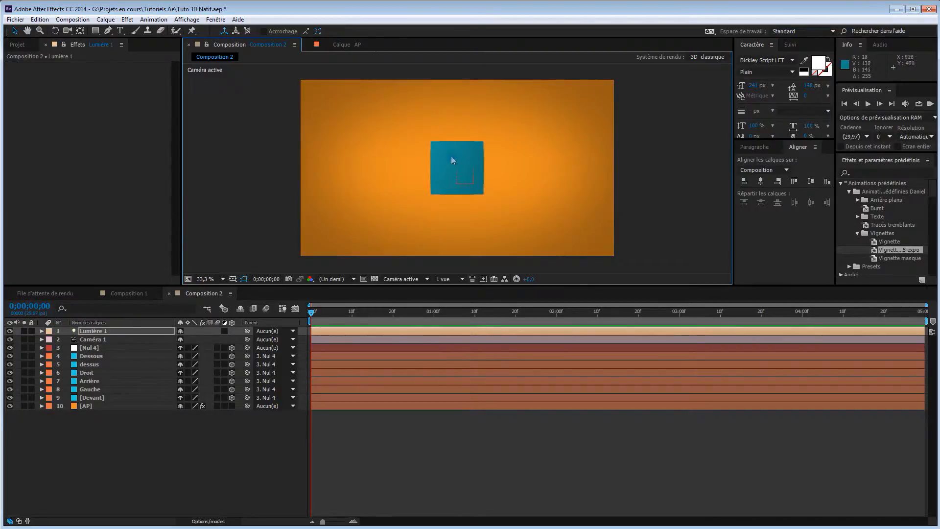
Try rotating the null on its Y axis to check the light on the cube faces, and undo the rotation.
left_click(42, 348)
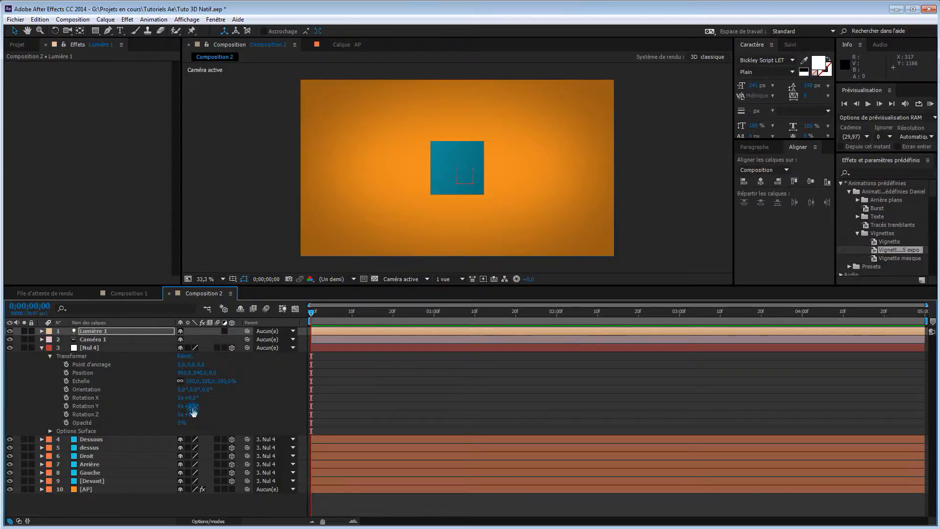
left_click_drag(194, 412, 329, 372)
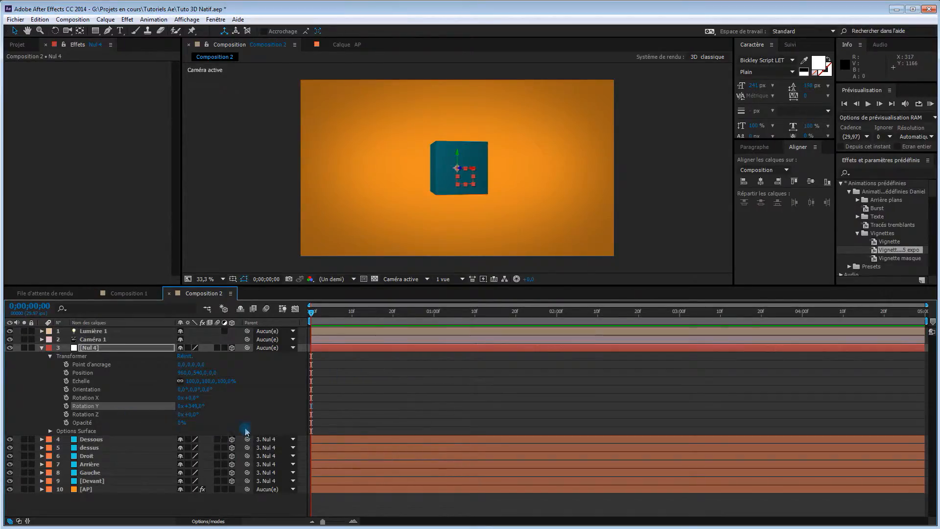
key("ctrl+z")
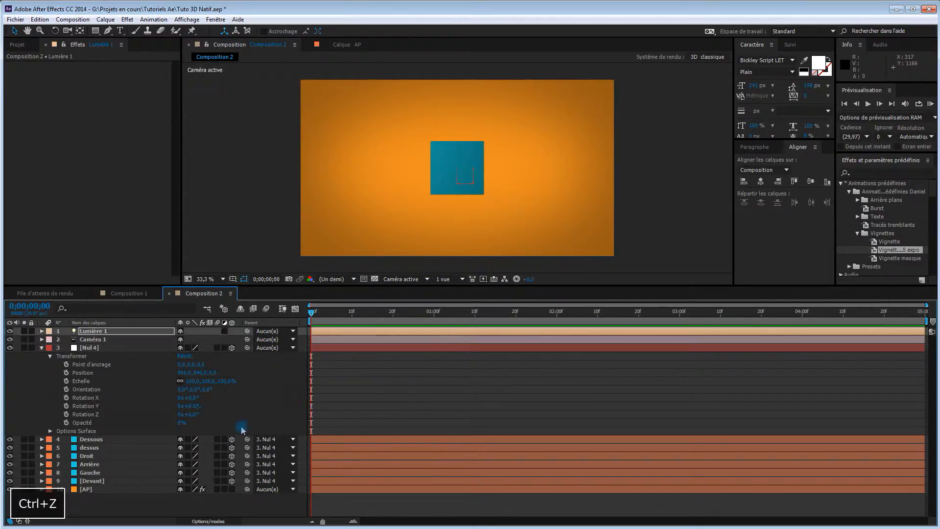
Rename the null "Controle cube", collapse its properties and hide the layer.
left_click(104, 349)
key("Return")
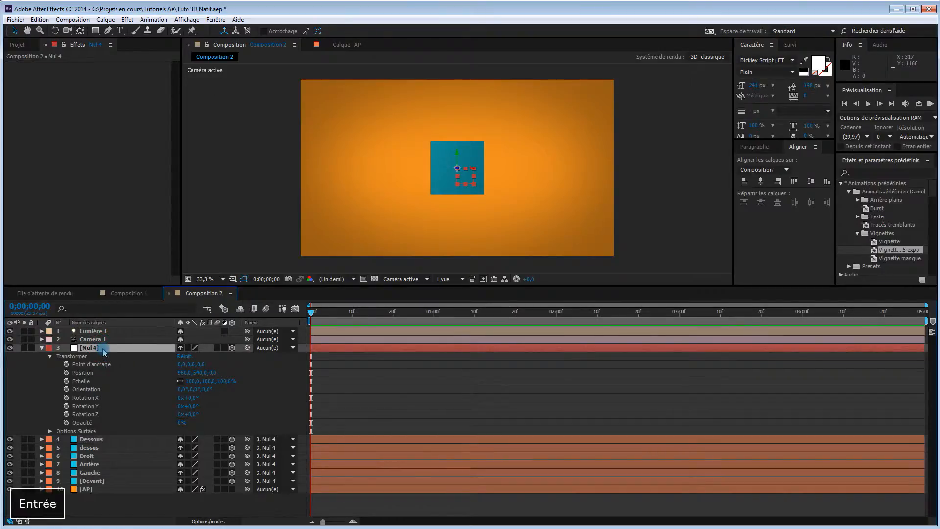
type("Cu")
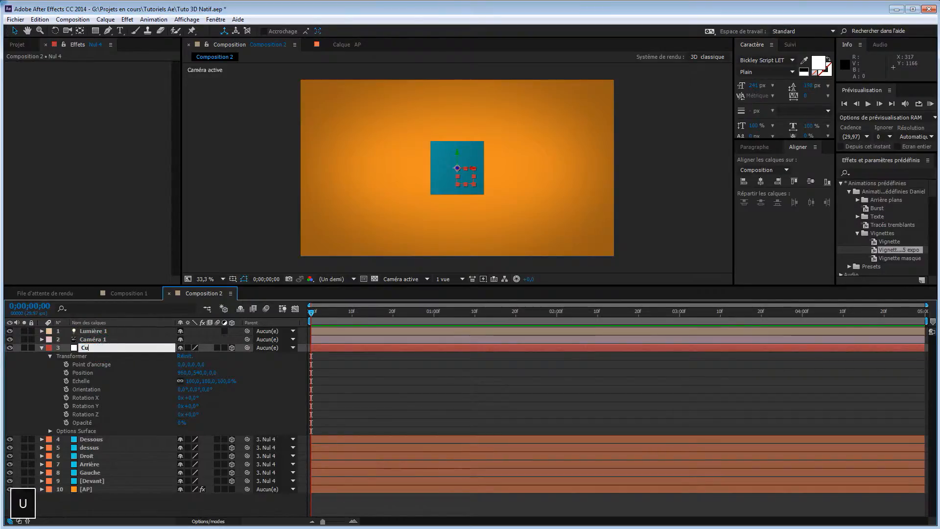
key("BackSpace")
type("ontrole cube")
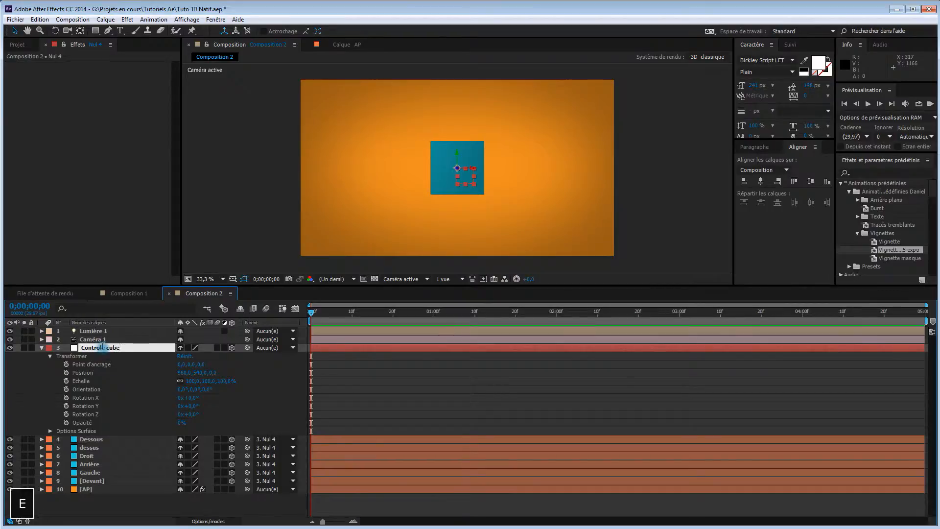
left_click(42, 348)
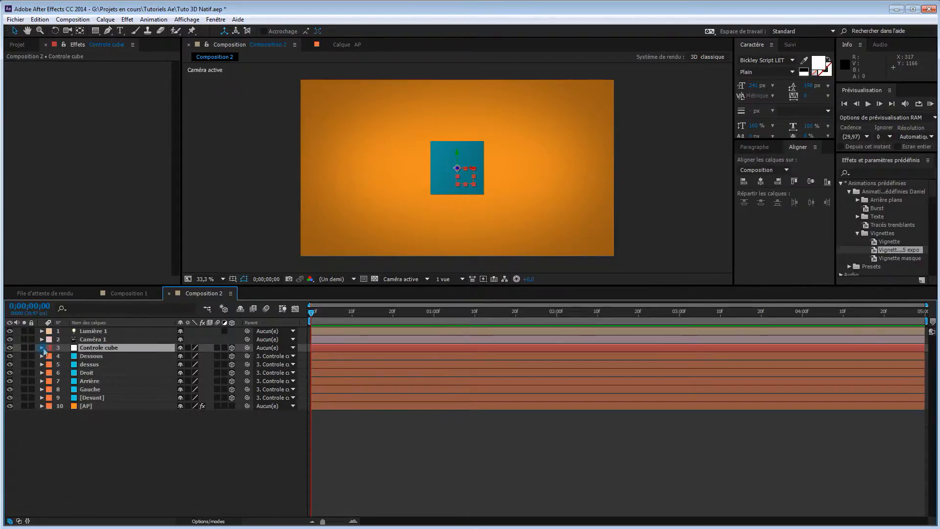
left_click(189, 439)
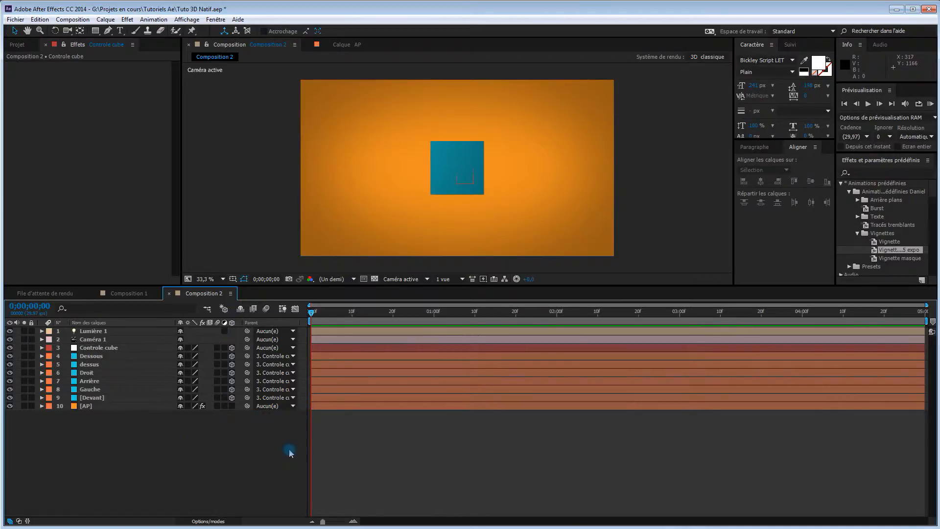
left_click(10, 348)
Create a cyan solid 1000 px wide and 1000 px high, and make it a 3D layer.
right_click(194, 436)
mouse_move(221, 444)
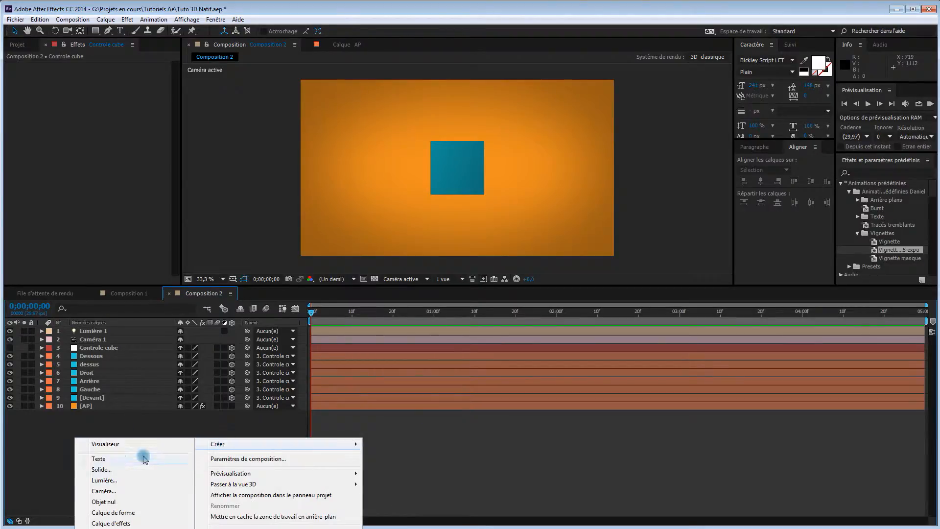
left_click(131, 475)
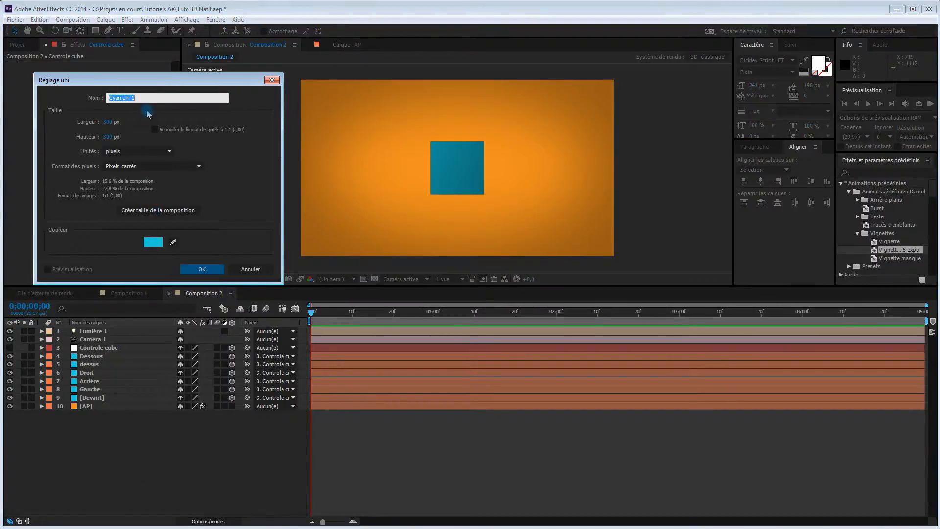
left_click(112, 122)
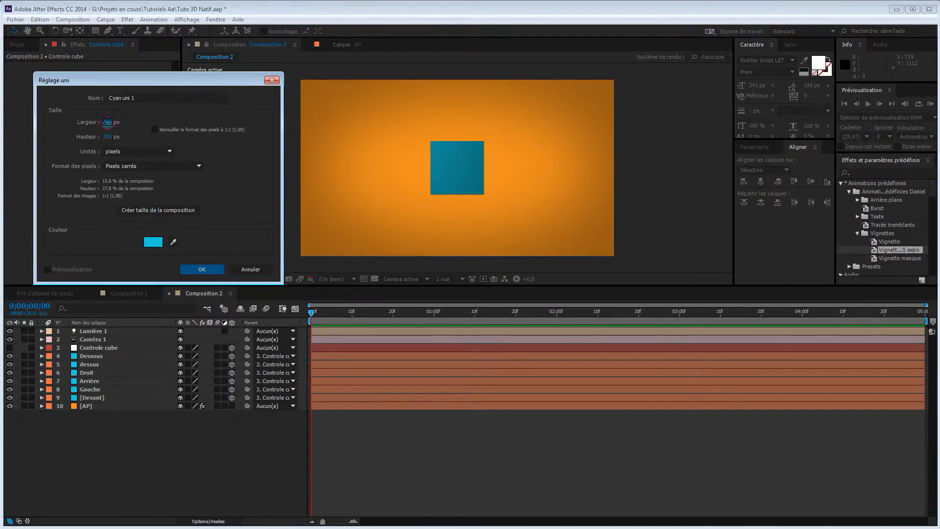
type("1000")
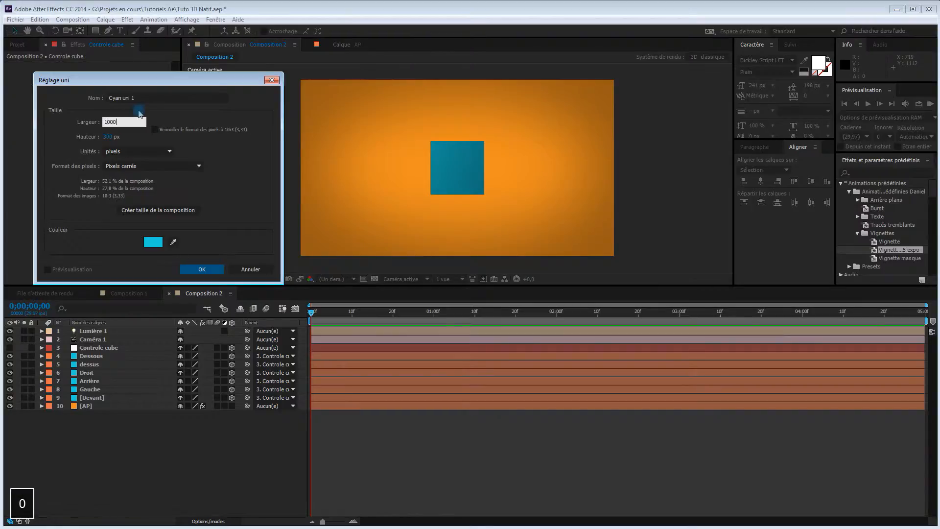
key("Tab")
type("1000")
key("Tab")
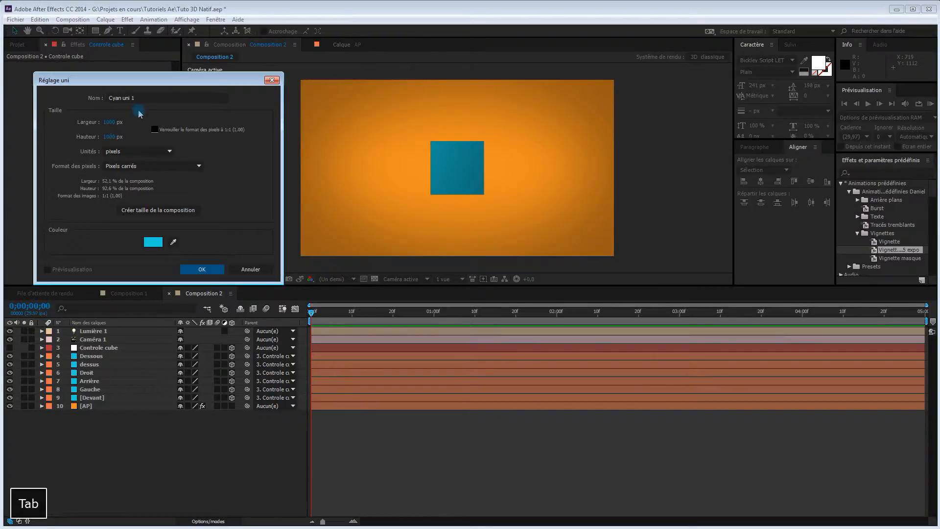
left_click(206, 270)
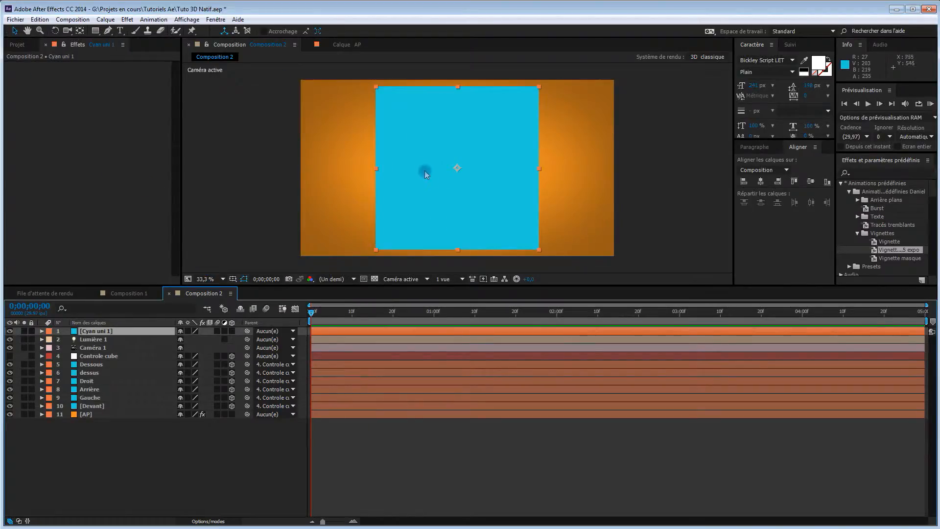
left_click(232, 331)
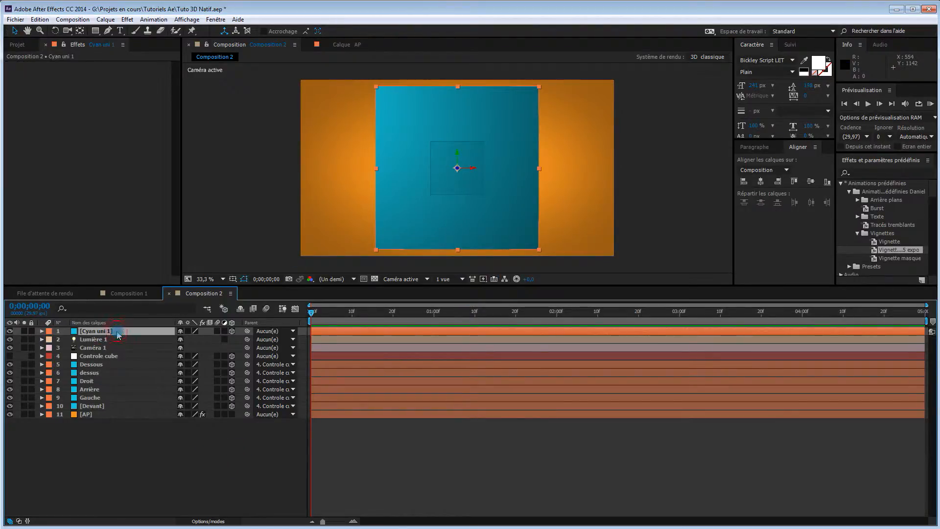
Rename the new cyan solid "Sphere" and place it directly below the Caméra 1 layer.
key("Return")
type("Sh")
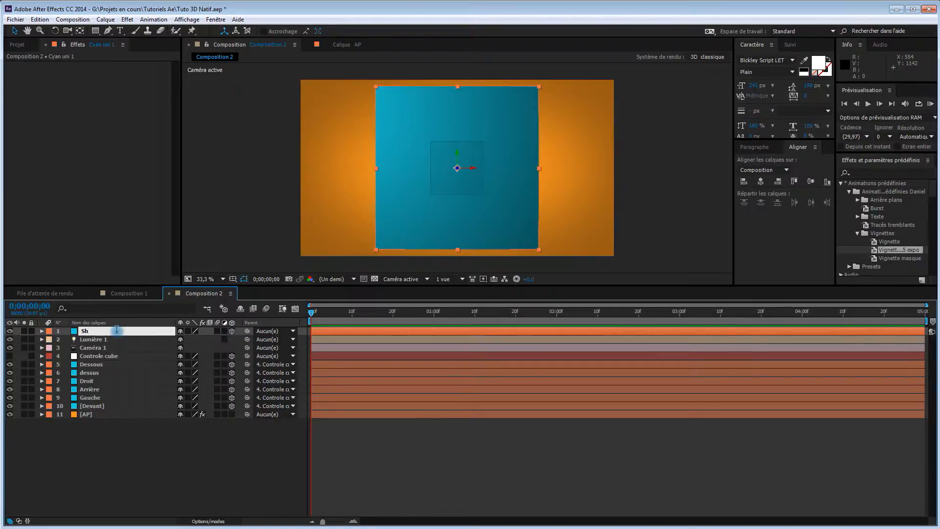
key("BackSpace")
type("phere")
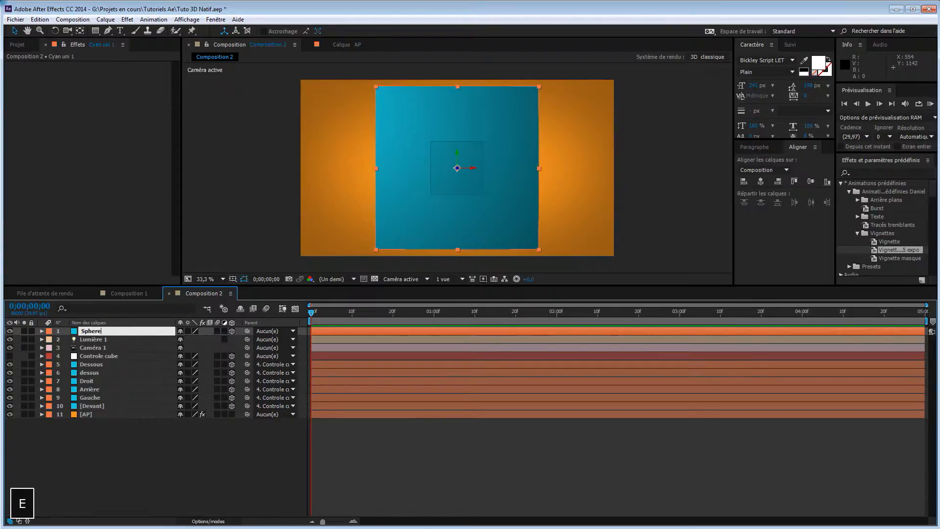
key("Return")
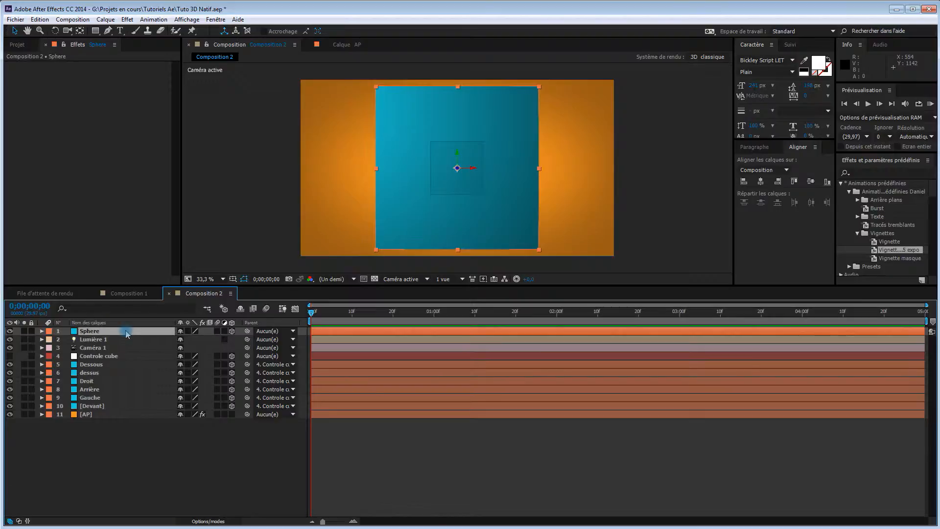
left_click_drag(127, 334, 126, 353)
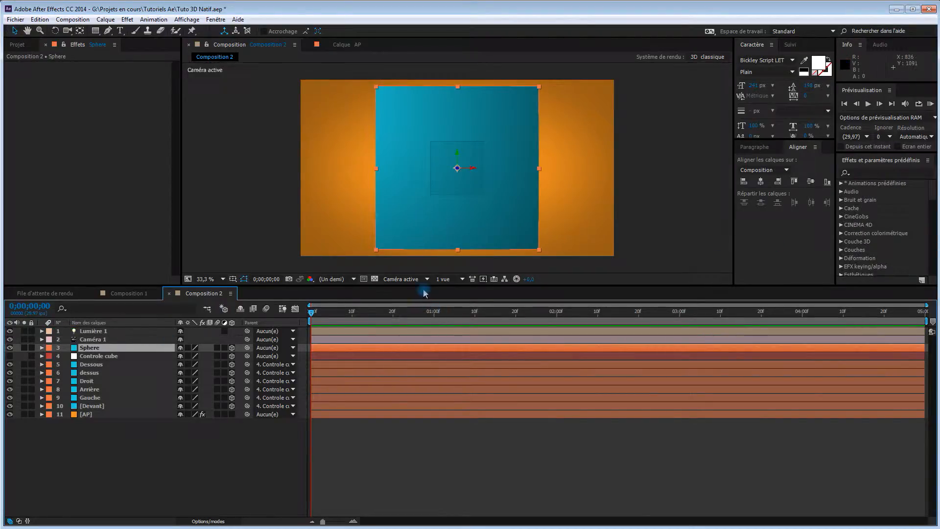
Switch the composition to Vue personnalisée 1 and orbit around the flat Sphere solid to examine it.
left_click(412, 279)
left_click(428, 391)
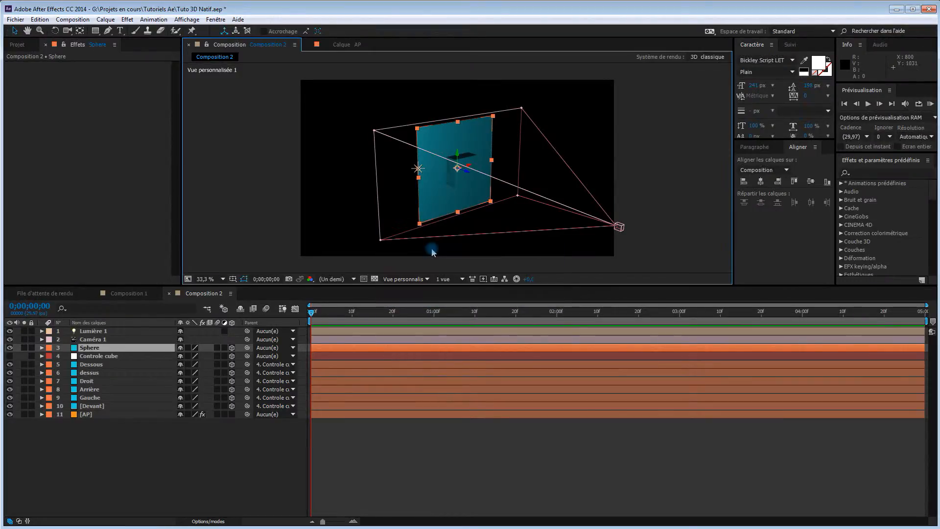
key("c")
mouse_move(431, 247)
left_mouse_down()
mouse_move(478, 259)
mouse_move(420, 245)
left_mouse_up()
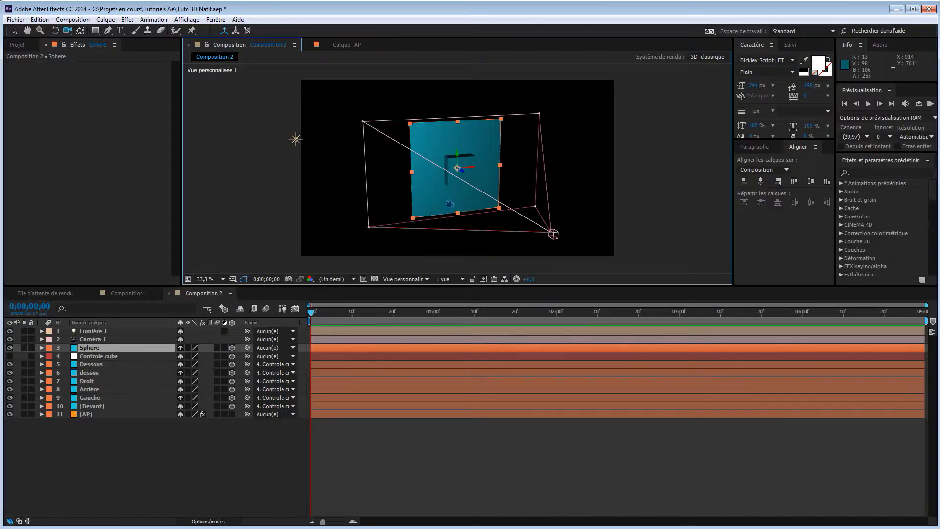
Apply the CC Sphere effect from the Perspective effects to the Sphere layer.
left_click(93, 349)
left_click(108, 350)
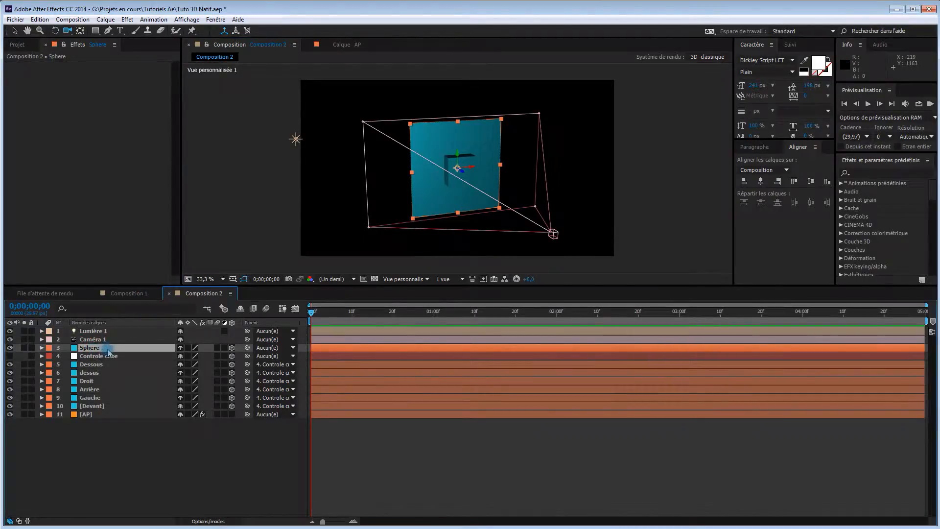
right_click(99, 134)
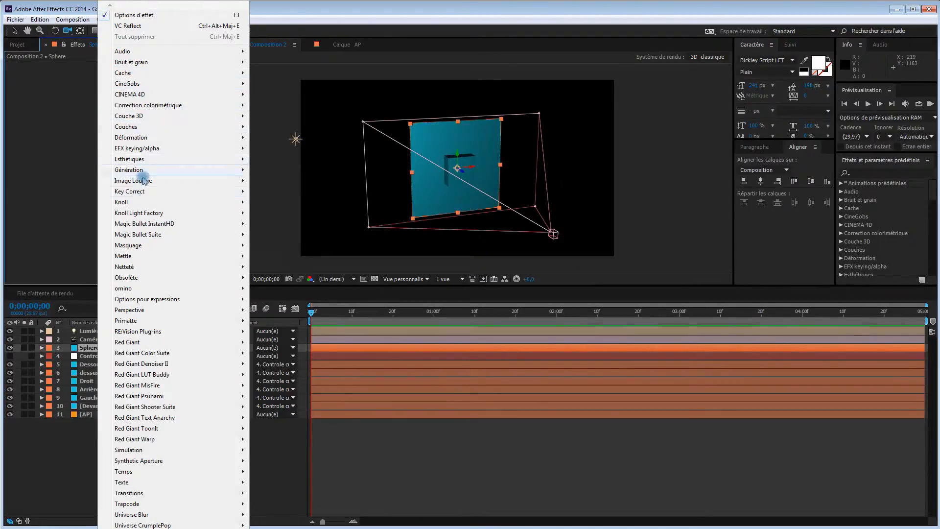
mouse_move(145, 311)
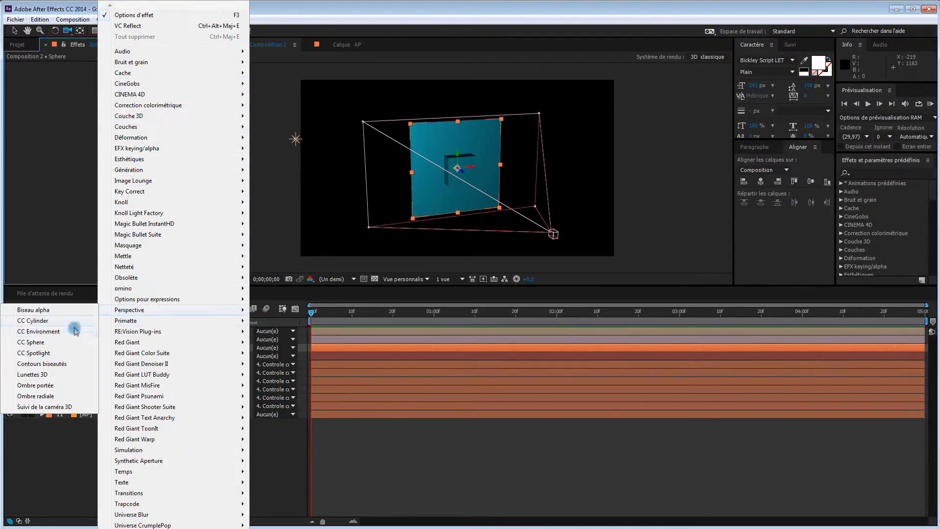
left_click(51, 343)
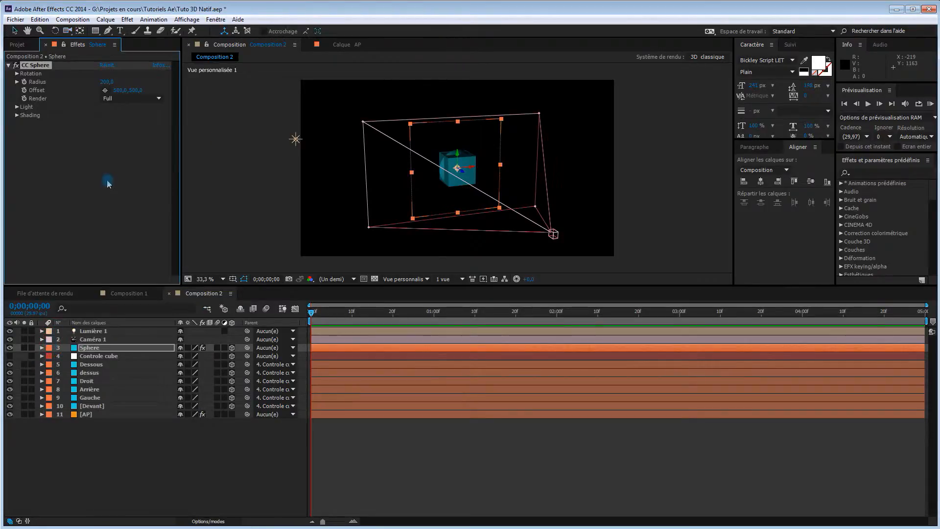
Return to the active camera view and spread the objects along X, with the sphere on the left and the Controle cube null on the right.
key("F12")
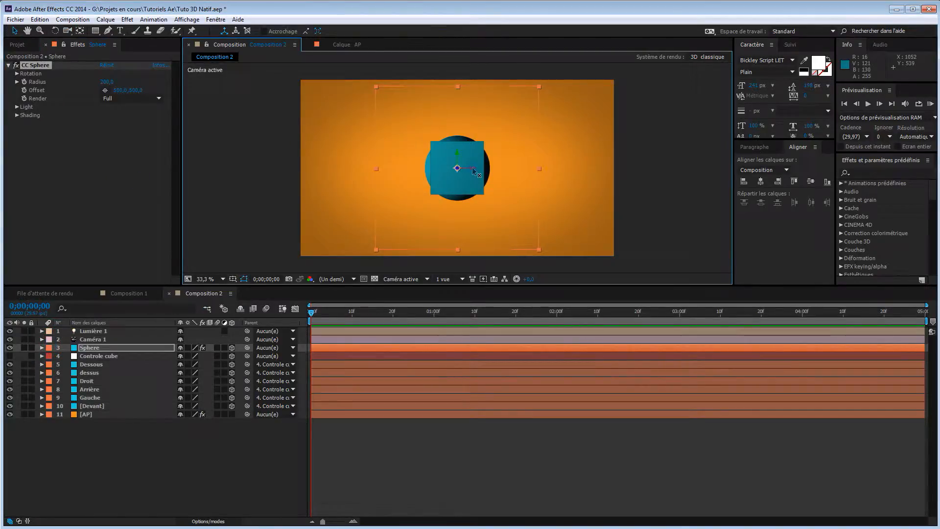
left_click_drag(474, 171, 381, 170)
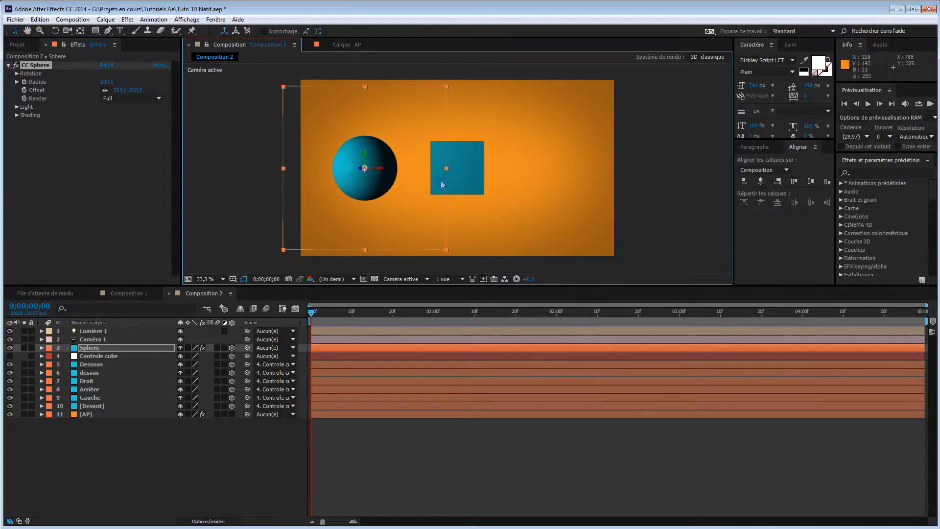
left_click(94, 357)
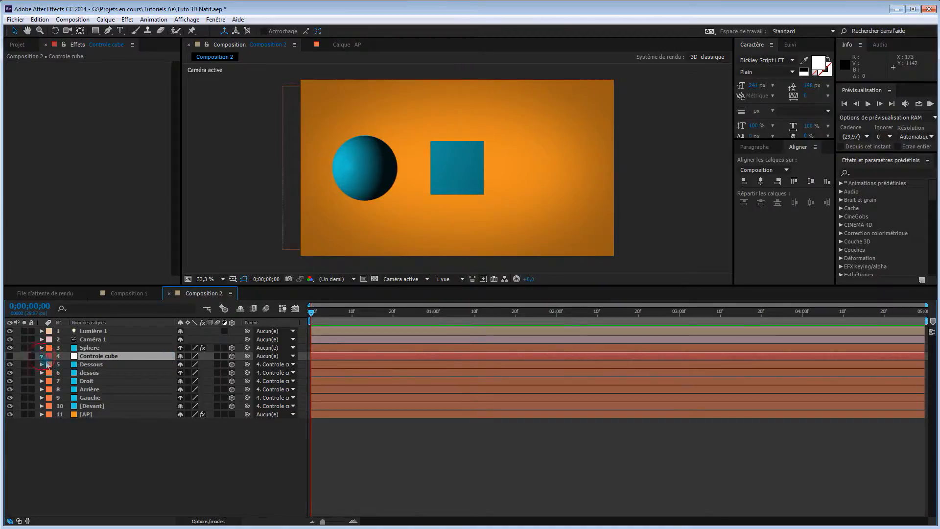
left_click_drag(182, 382, 433, 377)
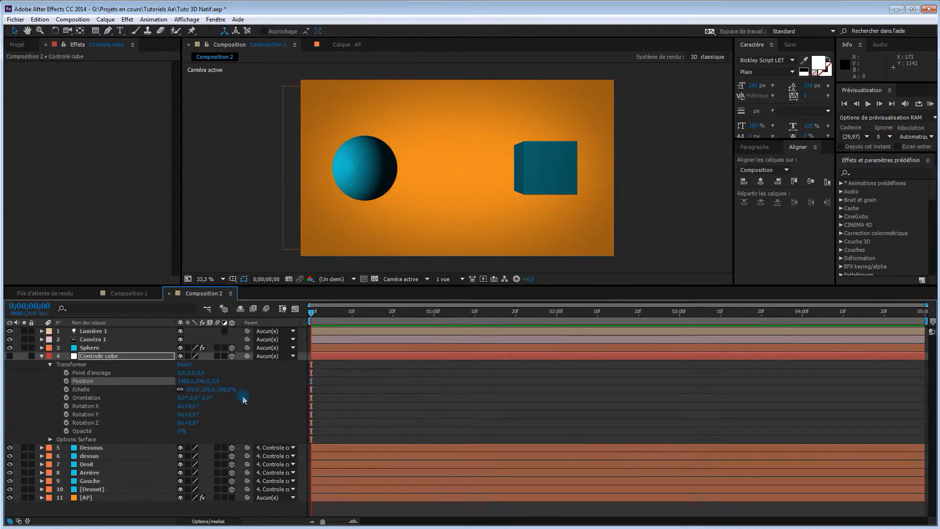
Set the sphere's CC Sphere light direction to -40°, height to about 52 and intensity to about 76, and collapse the Controle cube properties.
left_click(84, 348)
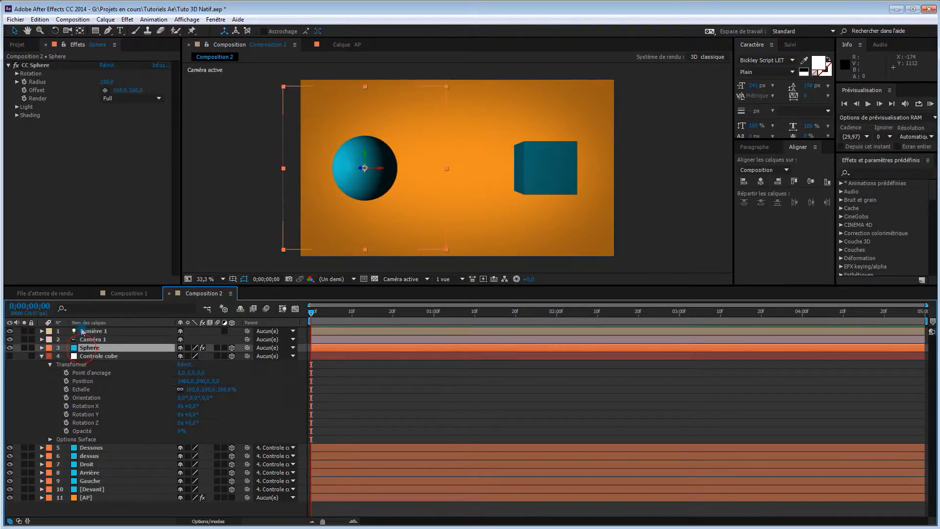
left_click(17, 107)
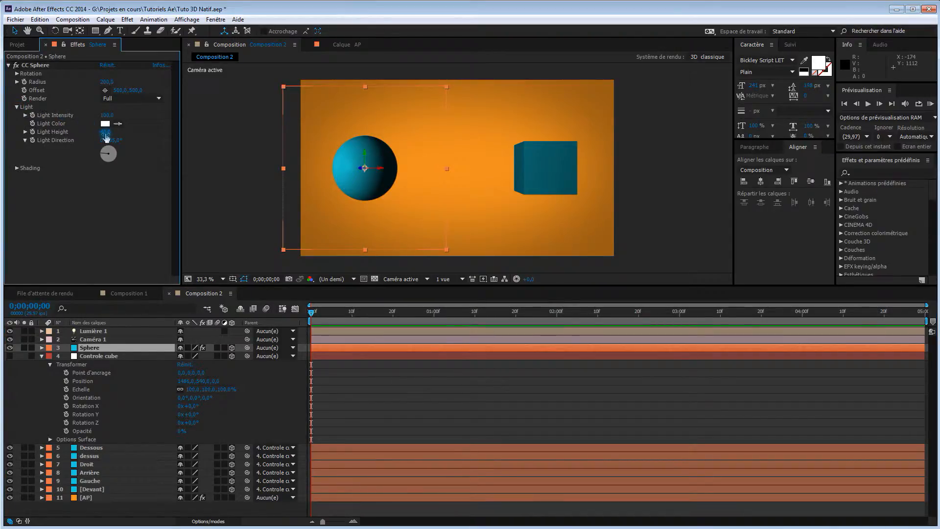
mouse_move(105, 132)
left_mouse_down()
mouse_move(147, 142)
mouse_move(135, 140)
left_mouse_up()
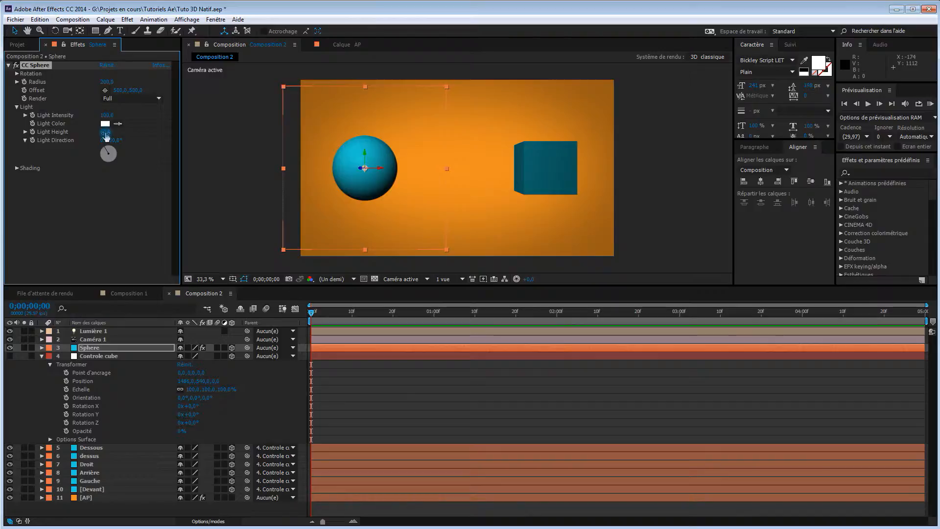
left_click_drag(106, 132, 98, 131)
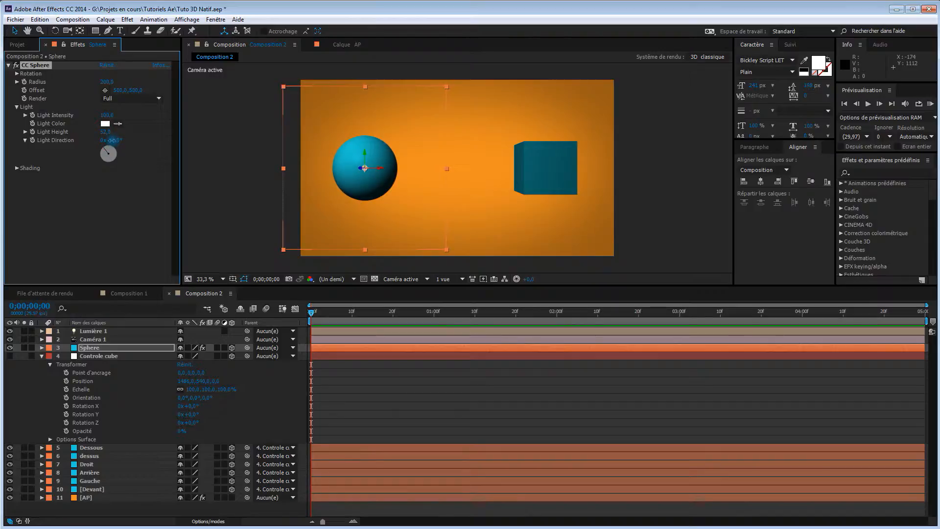
left_click_drag(110, 118, 98, 115)
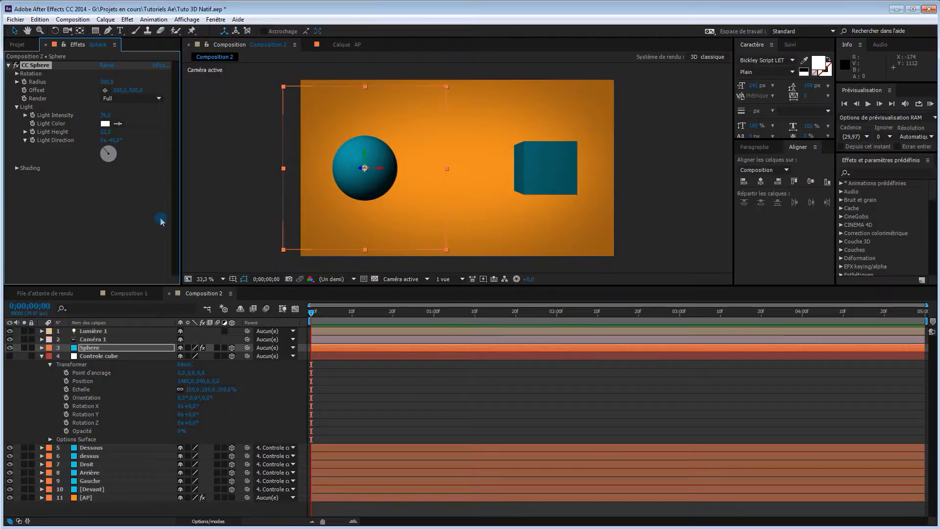
left_click(42, 357)
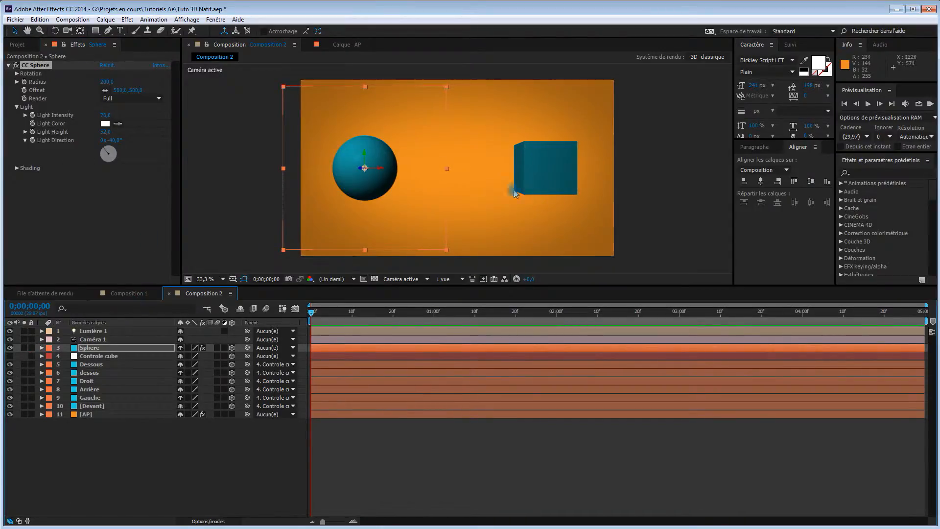
Create a null object, rename it "controle rotation" and make it a 3D layer.
right_click(195, 447)
mouse_move(218, 450)
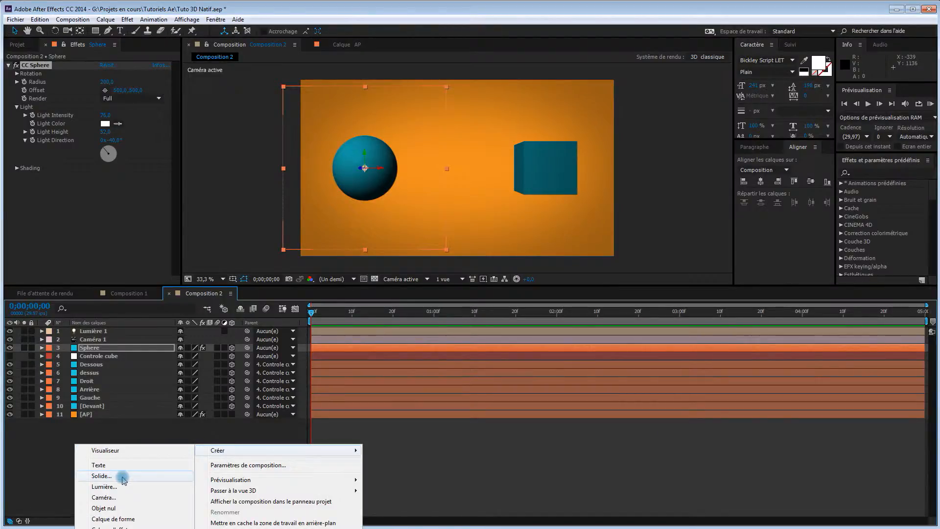
left_click(122, 508)
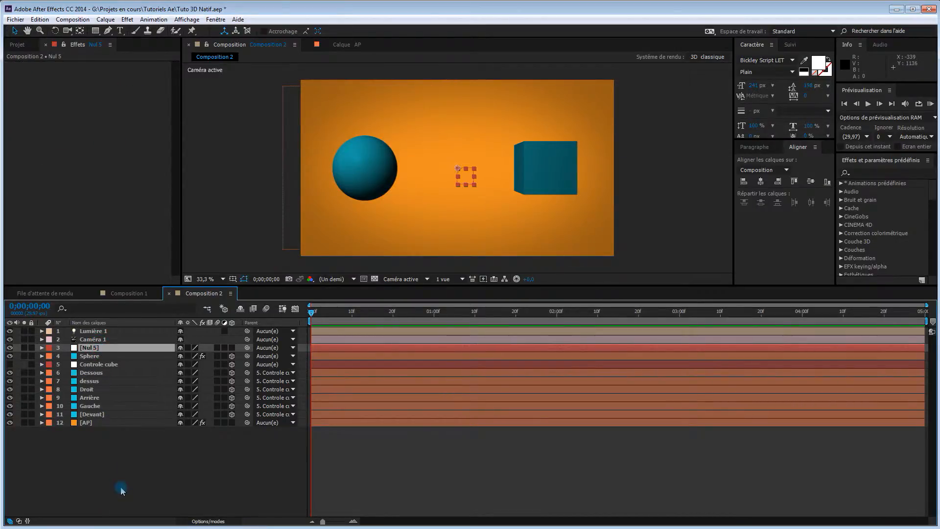
key("Return")
type("contr")
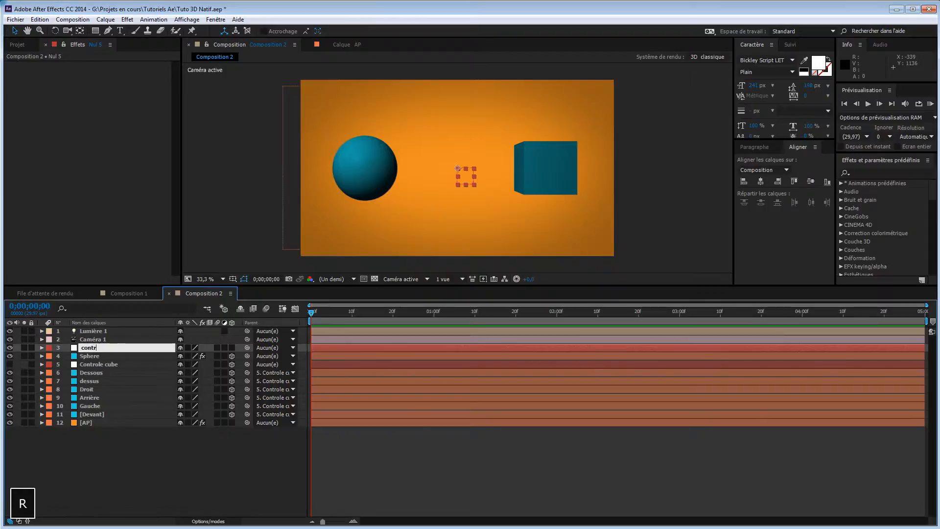
type("ole rotation")
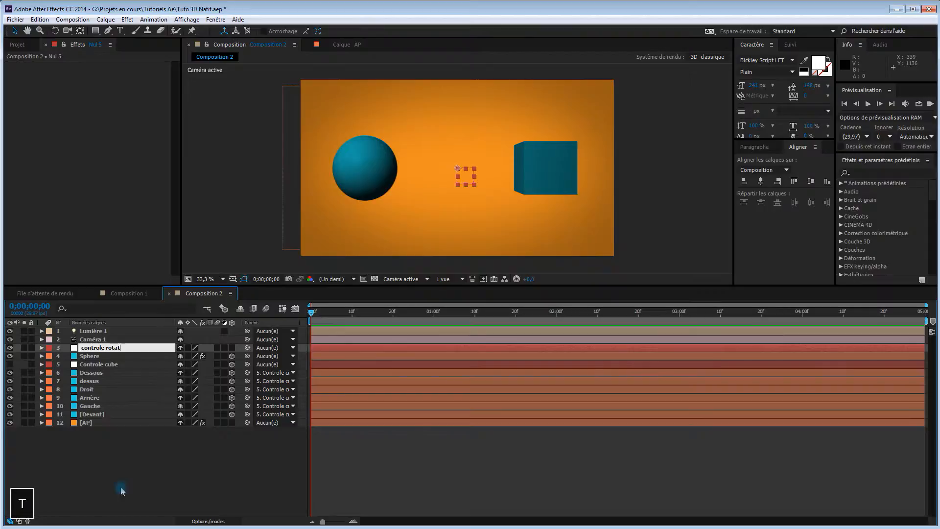
left_click(112, 460)
left_click(231, 349)
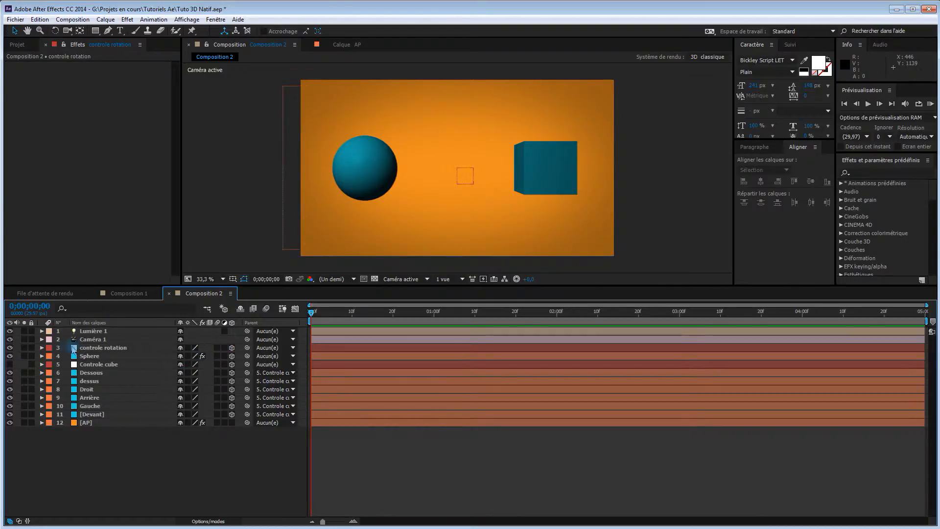
Parent the Sphere and Controle cube layers to the controle rotation null.
left_click(122, 366)
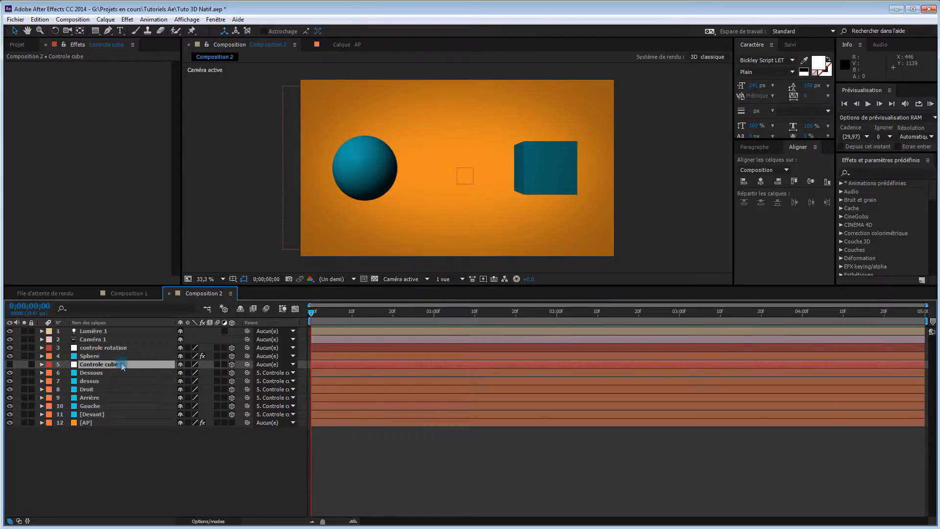
left_click(122, 357, "ctrl")
left_click_drag(248, 357, 114, 348)
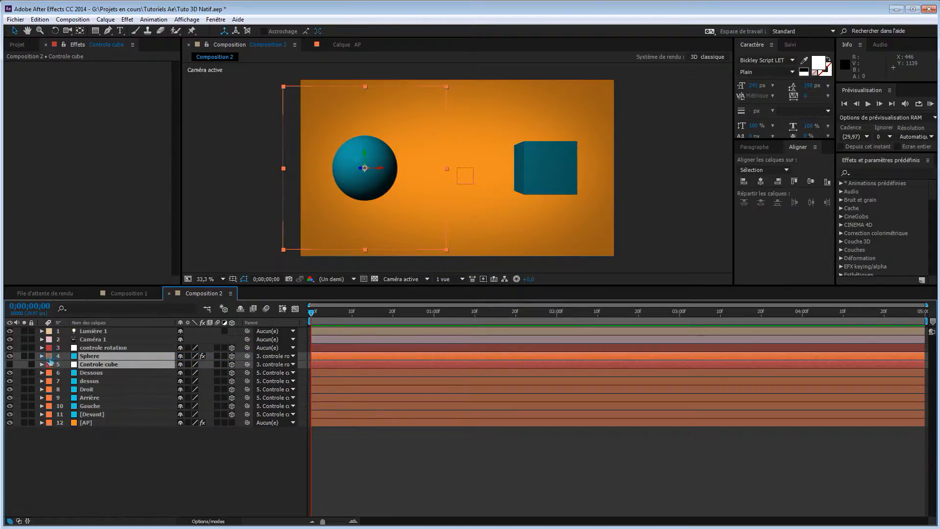
Rotate the controle rotation null almost two full turns on its Y axis to test the shared orbit, and collapse its properties.
left_click(41, 348)
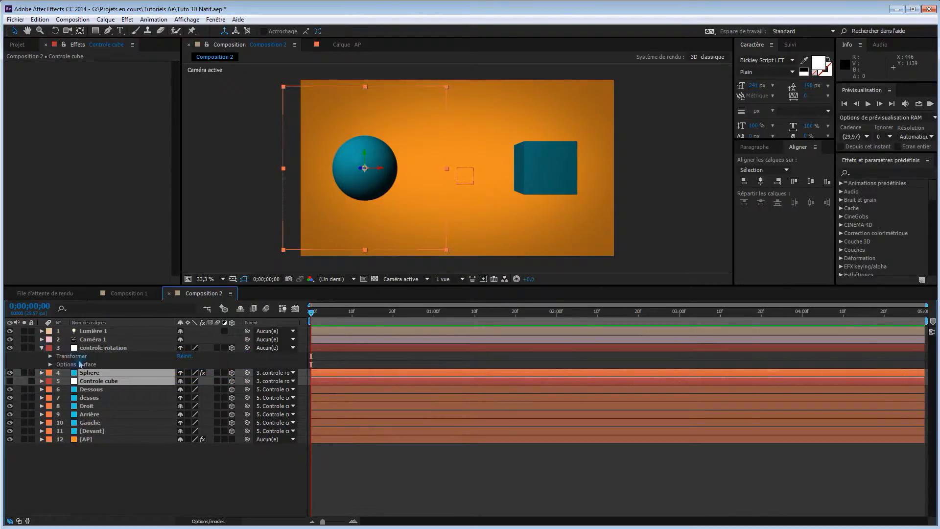
left_click(50, 357)
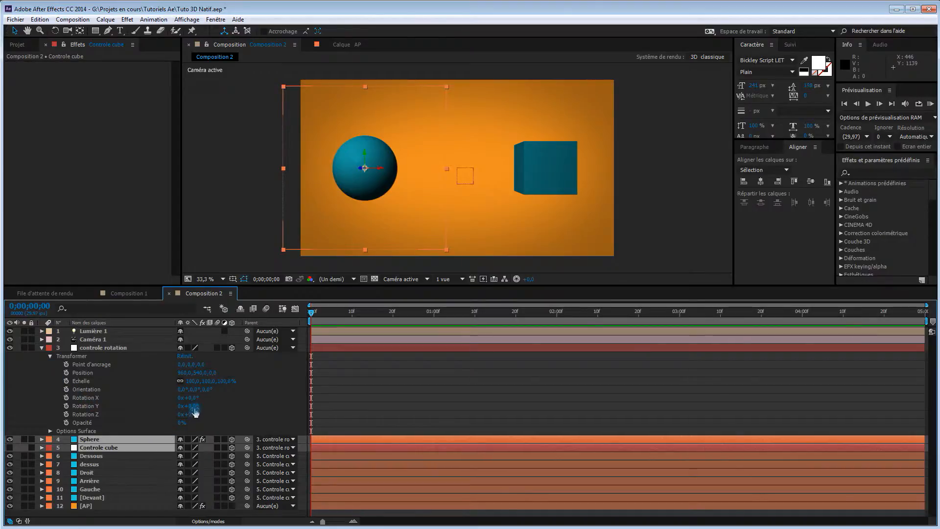
left_click_drag(192, 406, 522, 384)
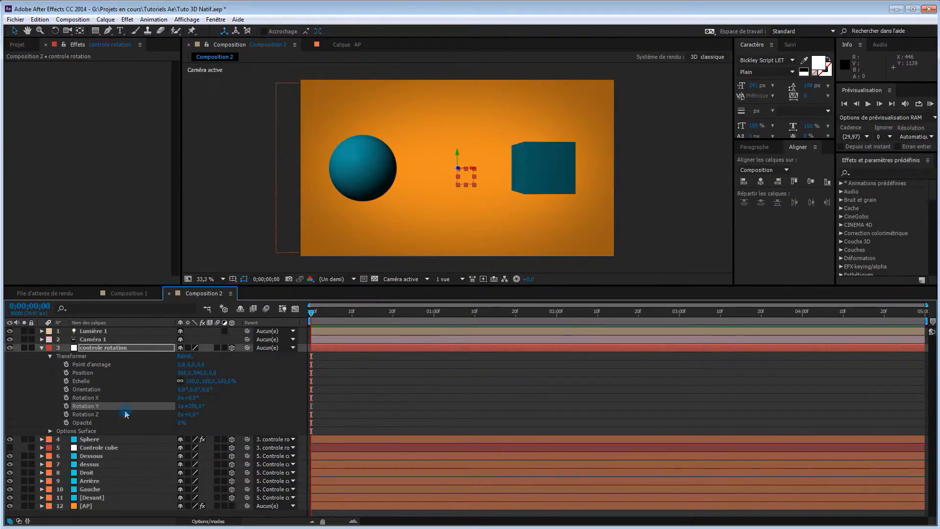
left_click(41, 348)
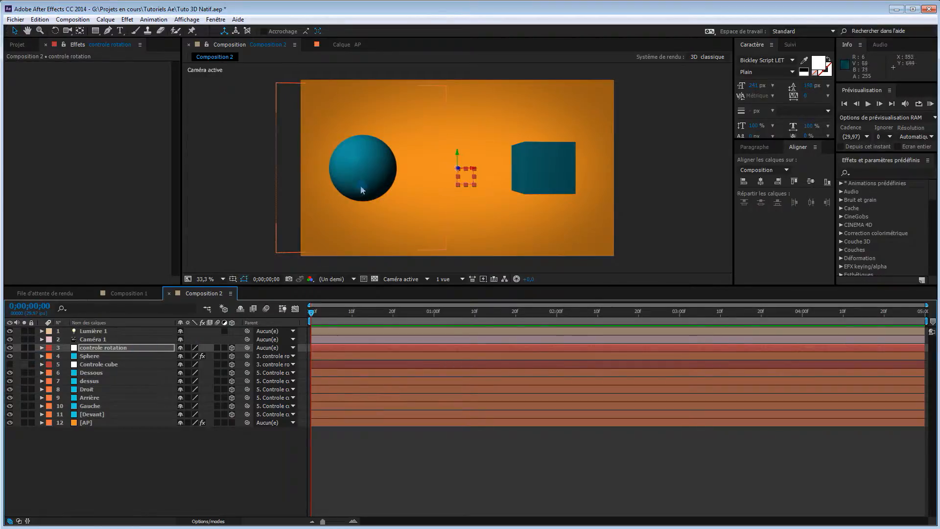
Set the Sphere layer's automatic orientation to Orienter sur la caméra.
left_click(90, 356)
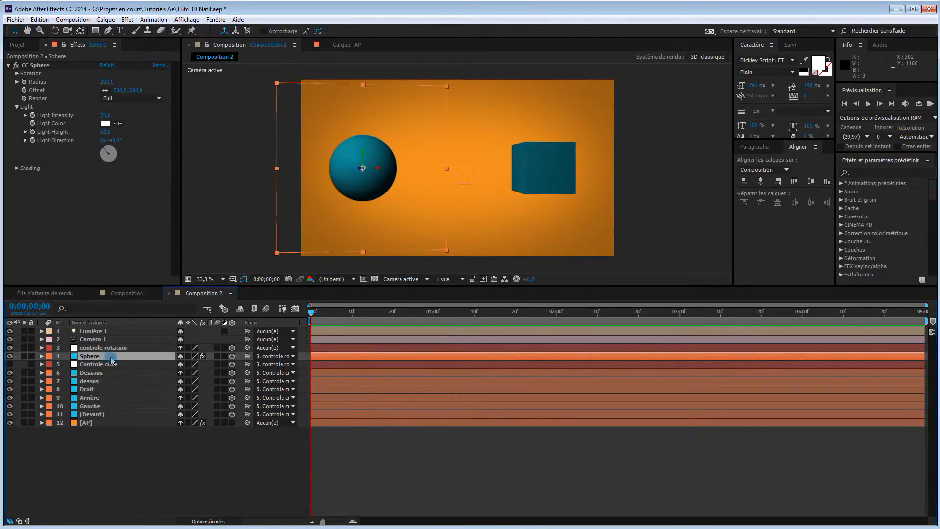
right_click(112, 360)
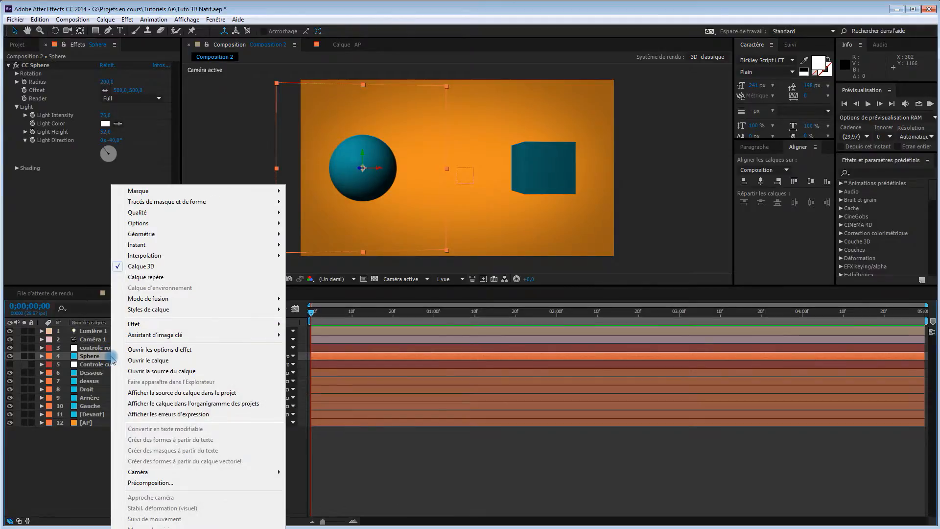
mouse_move(181, 226)
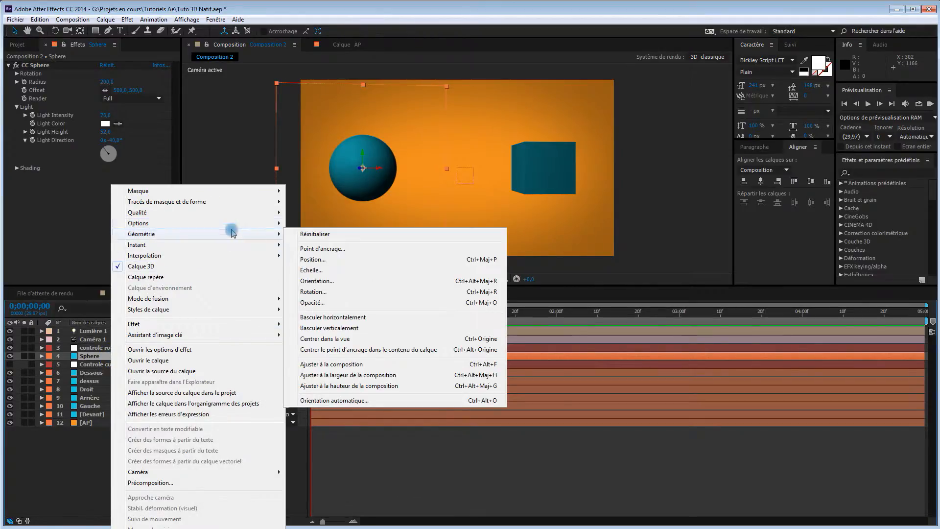
left_click(346, 401)
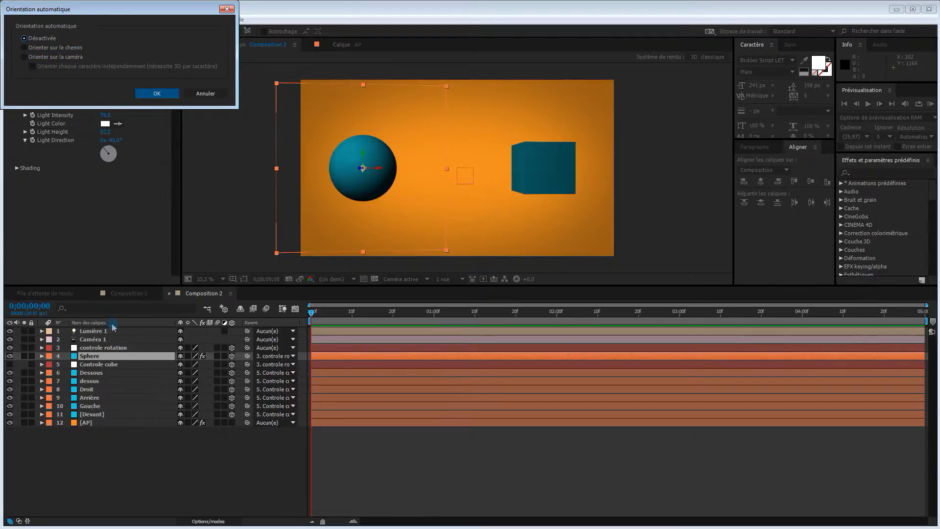
left_click(25, 57)
left_click(159, 95)
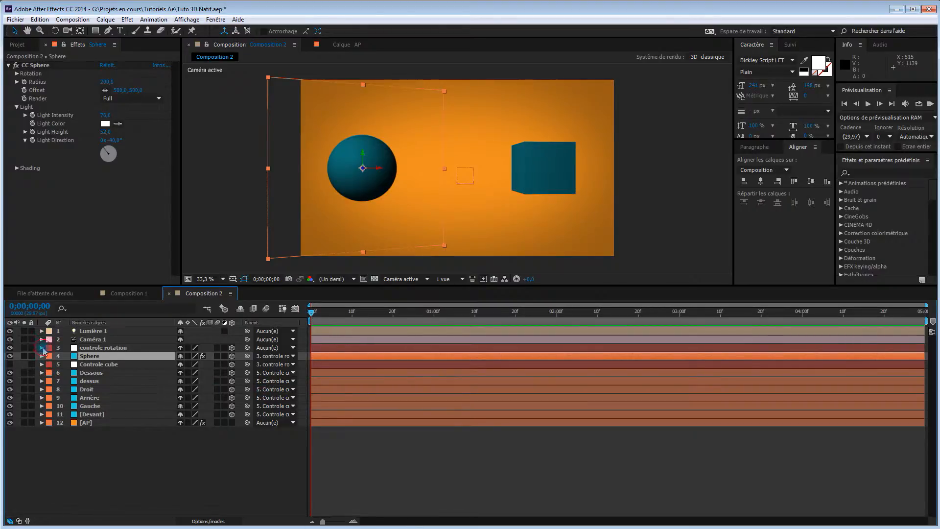
Rotate the controle rotation null on its Y axis until the sphere passes in front of the cube.
left_click(41, 347)
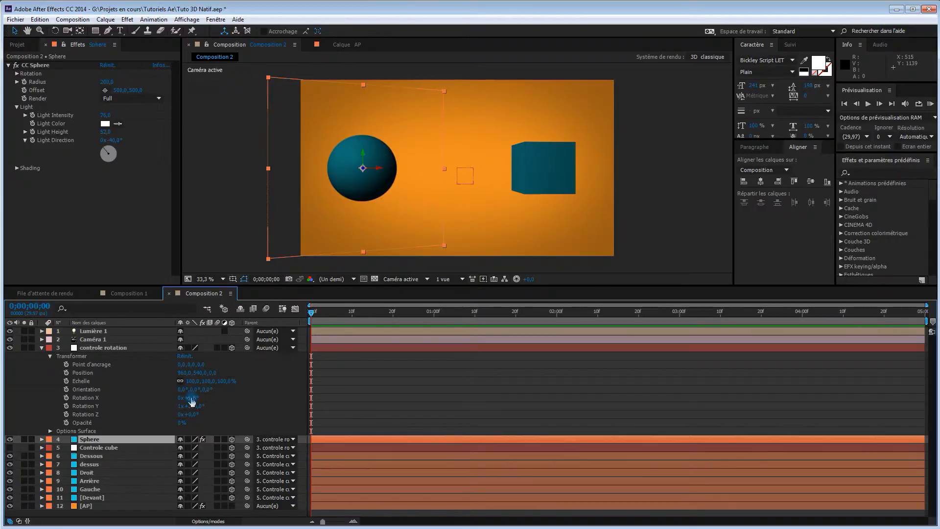
left_click_drag(197, 410, 270, 395)
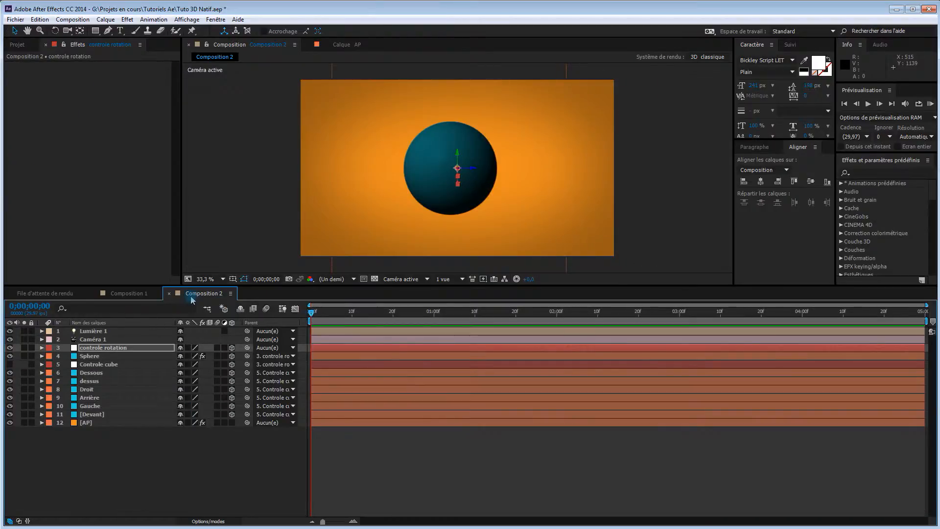
Switch to Composition 1 and place the playhead on its first frame.
left_click(129, 293)
mouse_move(312, 316)
left_mouse_down()
mouse_move(446, 327)
mouse_move(563, 316)
mouse_move(307, 319)
left_mouse_up()
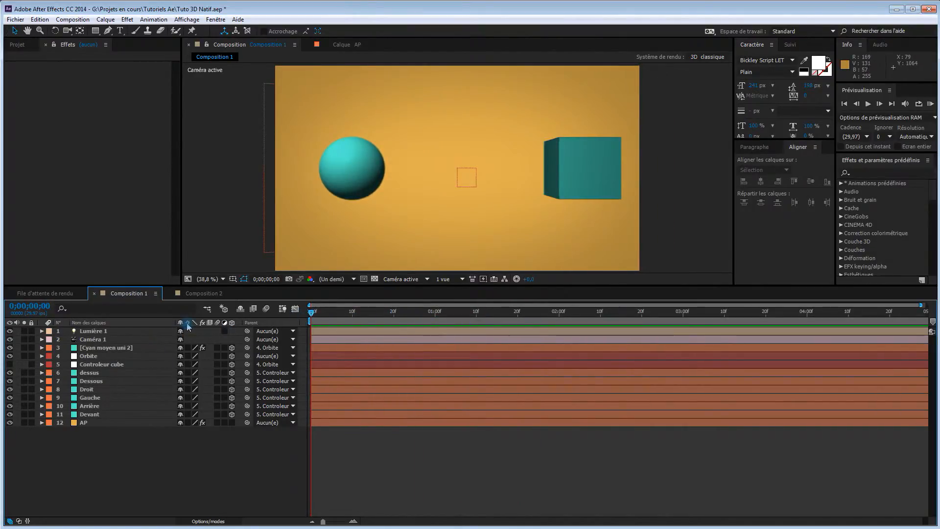
Switch to Composition 2, select the Caméra 1 layer and show the scene from the Haut view at 16,7 % magnification.
left_click(199, 293)
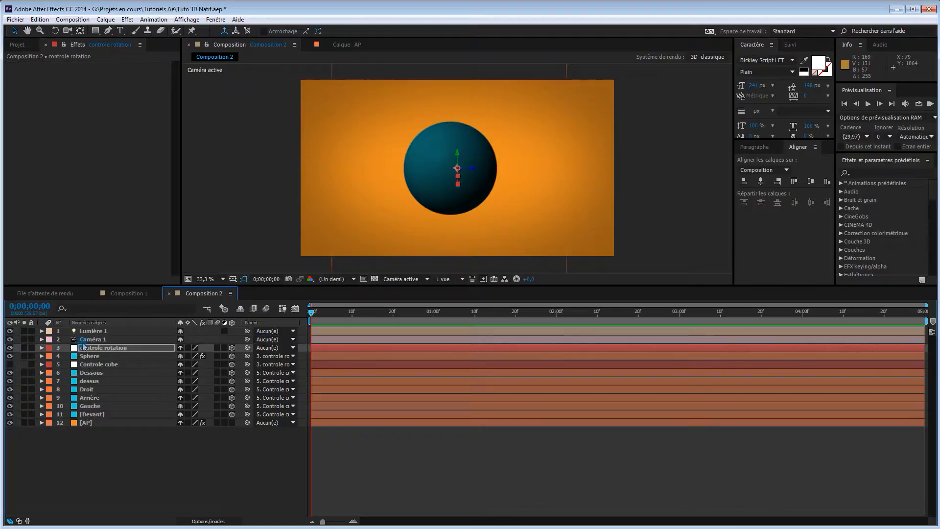
left_click(119, 341)
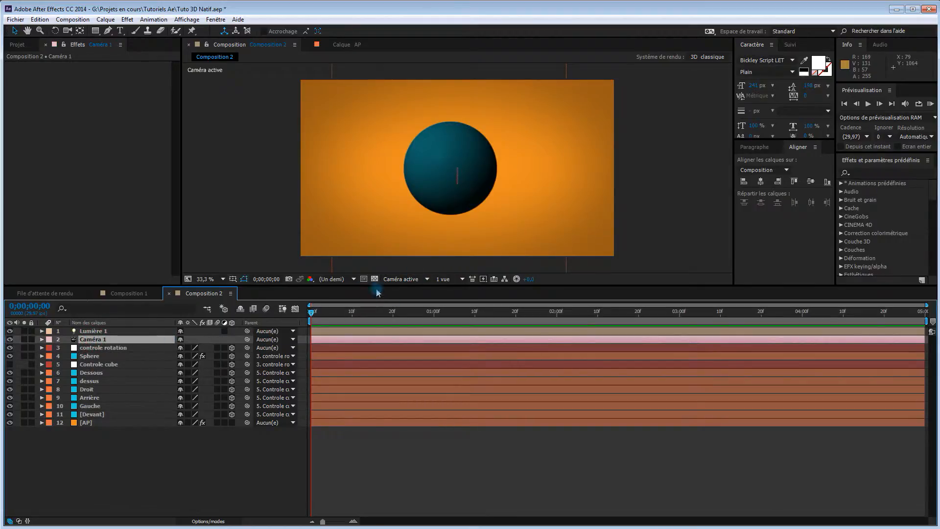
left_click(402, 280)
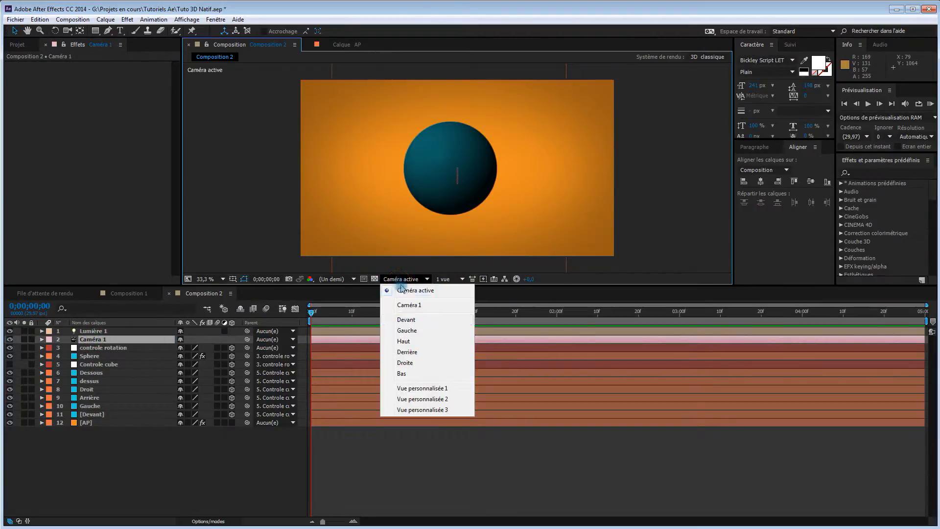
left_click(407, 342)
key("comma")
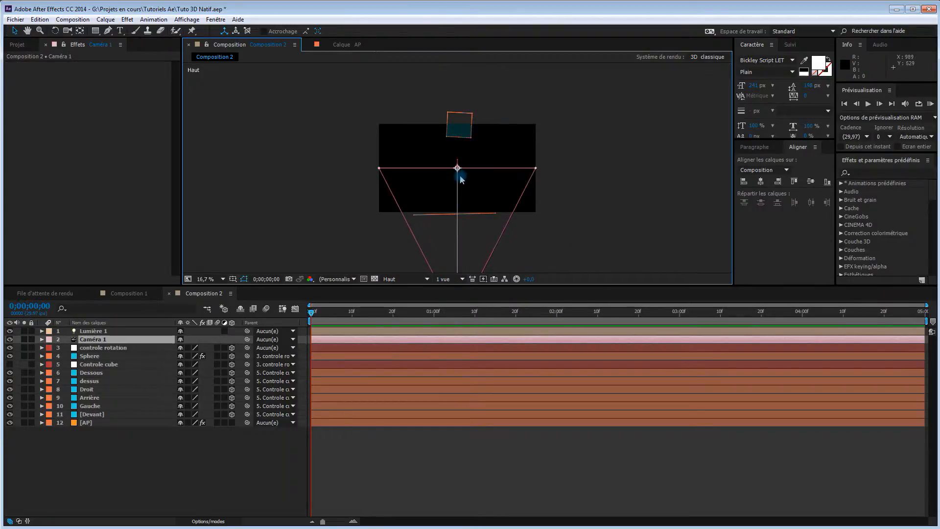
Enable depth of field on Caméra 1 and reduce its focus distance to 1451,7 pixels.
left_click(41, 339)
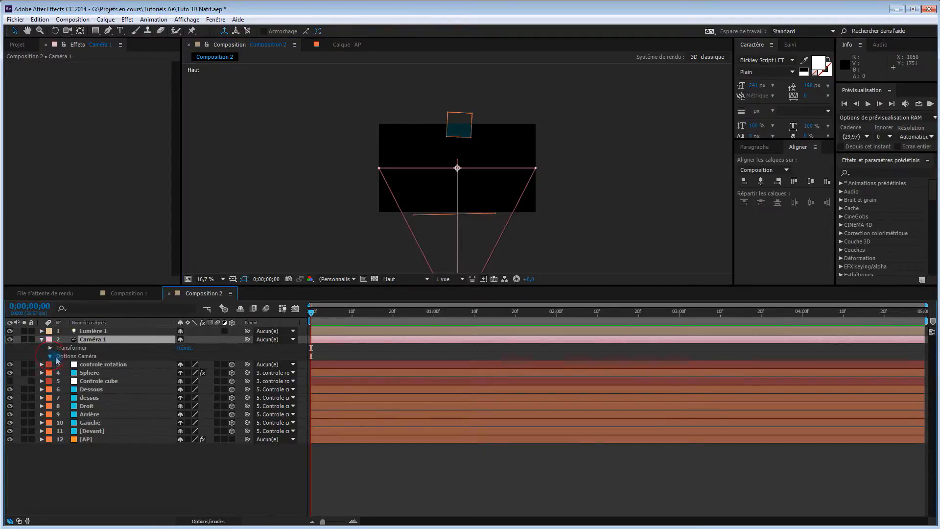
left_click(50, 356)
left_click(184, 374)
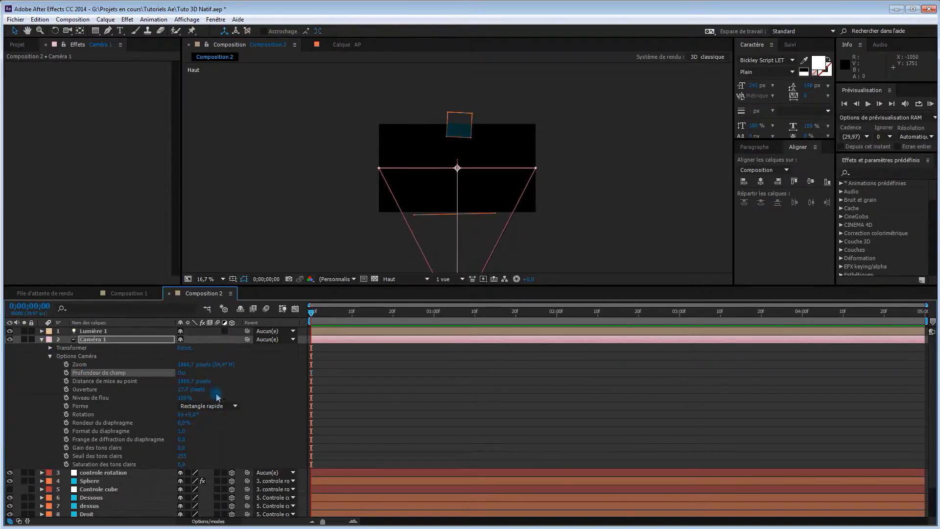
left_click_drag(188, 381, 82, 365)
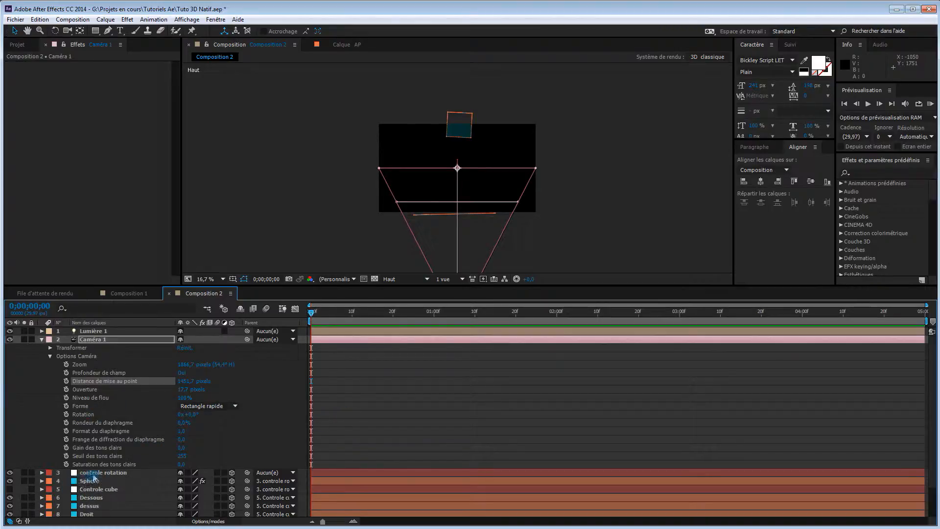
Rotate the controle rotation null on Y to bring the cube nearest the camera, and reduce Caméra 1's focus distance until its plane crosses the cube.
left_click(94, 473)
key("r")
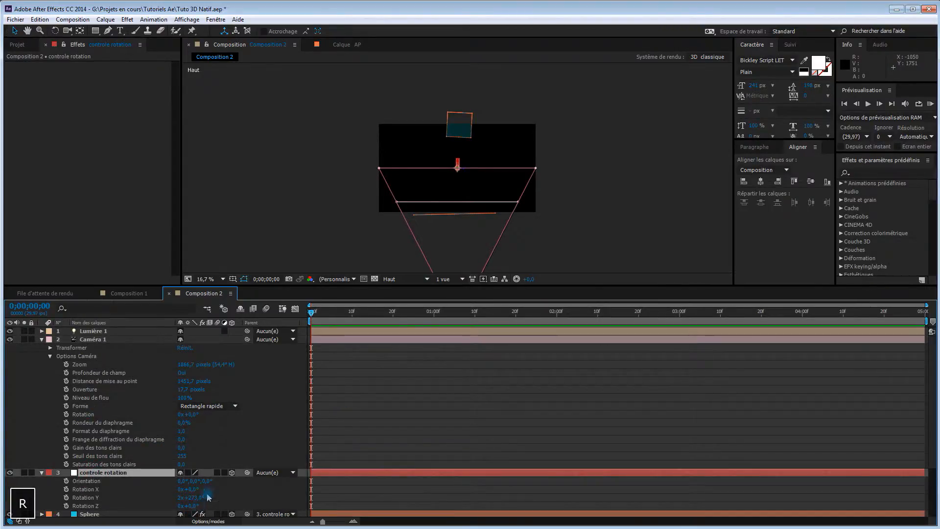
left_click_drag(195, 498, 274, 495)
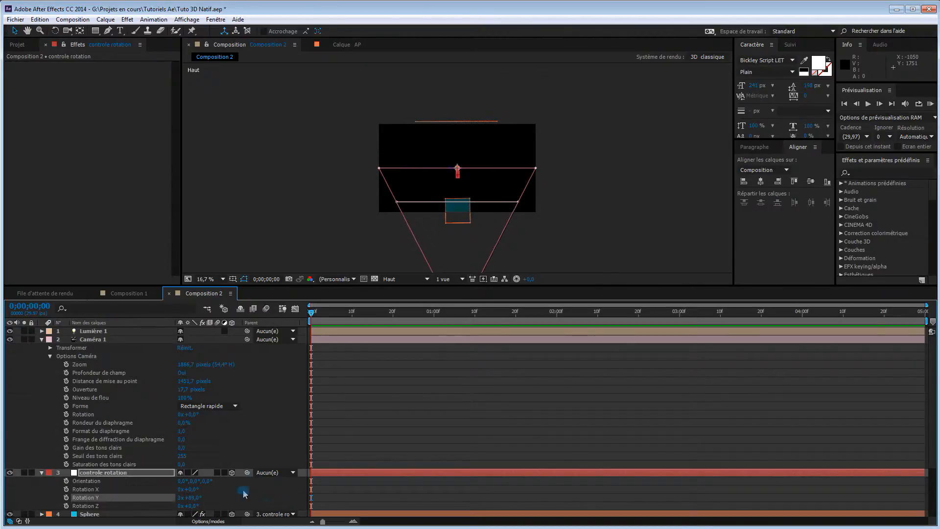
left_click_drag(188, 381, 137, 381)
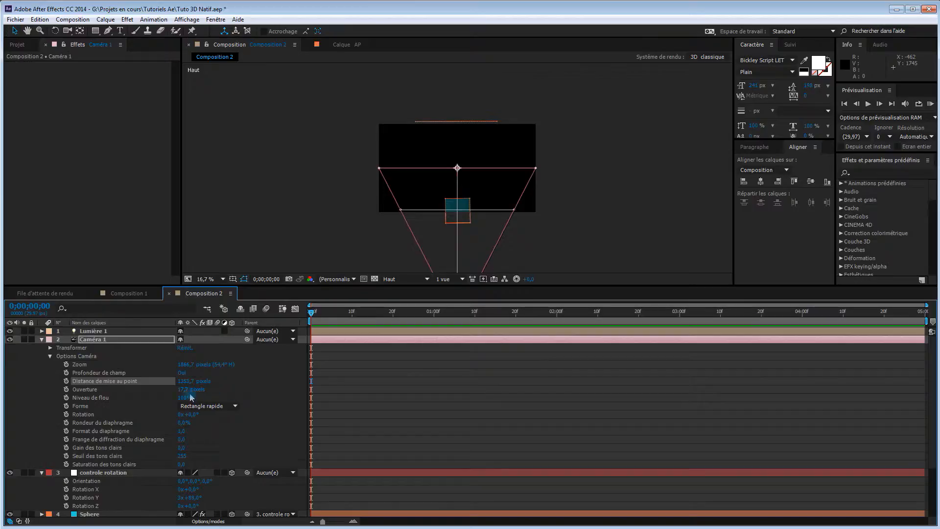
Return to the Caméra active view at 33,3 % and increase Caméra 1's aperture to strengthen the depth-of-field blur.
left_click(414, 279)
left_click(415, 290)
scroll(505, 254, "up", 2)
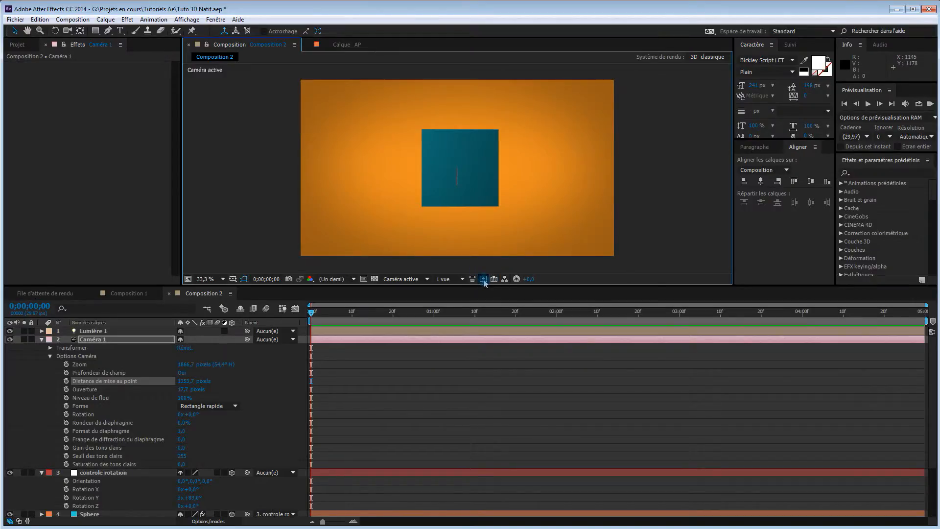
left_click(483, 279)
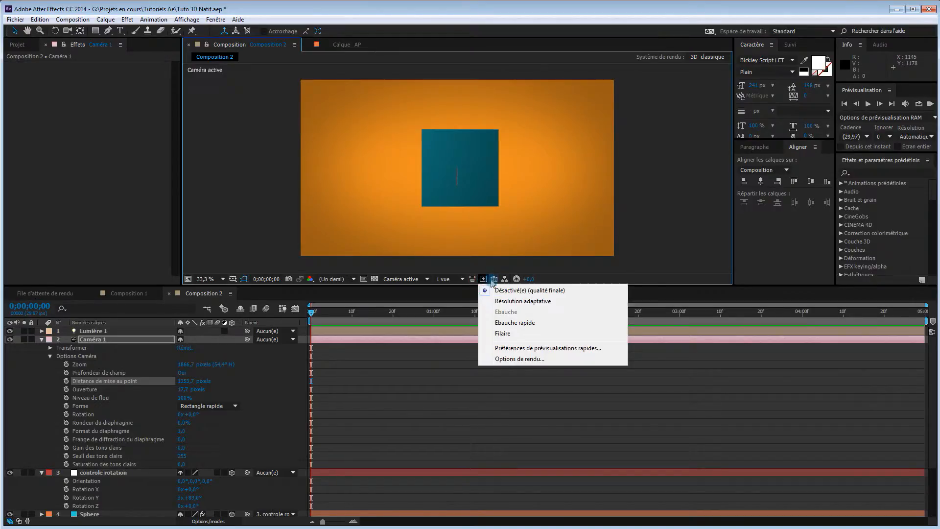
left_click(341, 279)
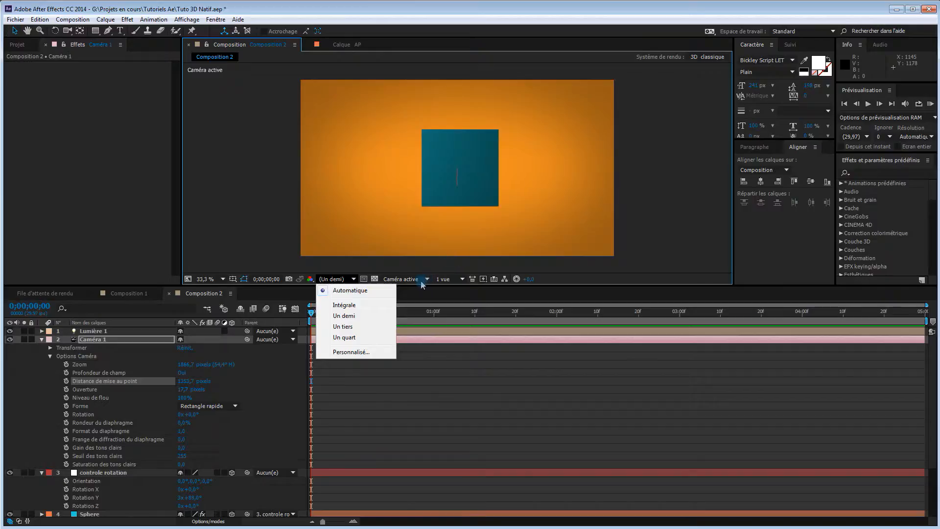
left_click(350, 279)
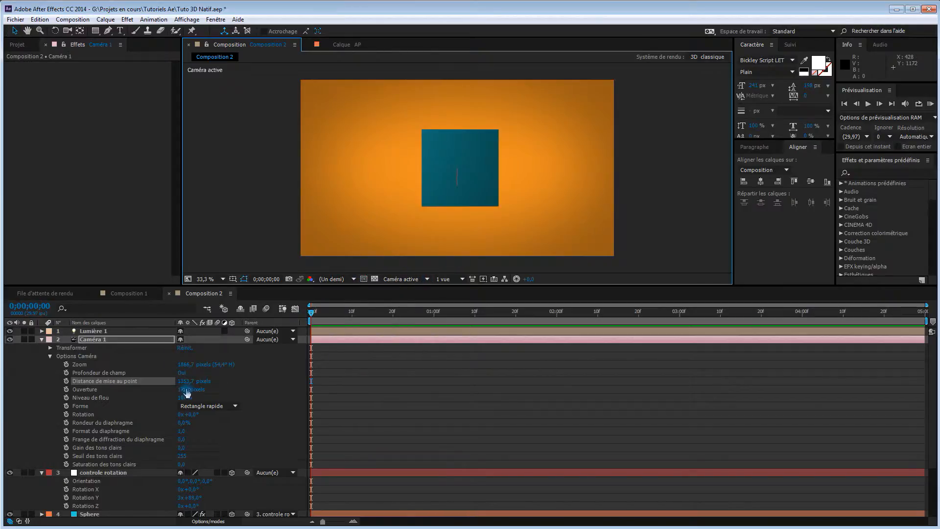
left_click_drag(187, 392, 219, 389)
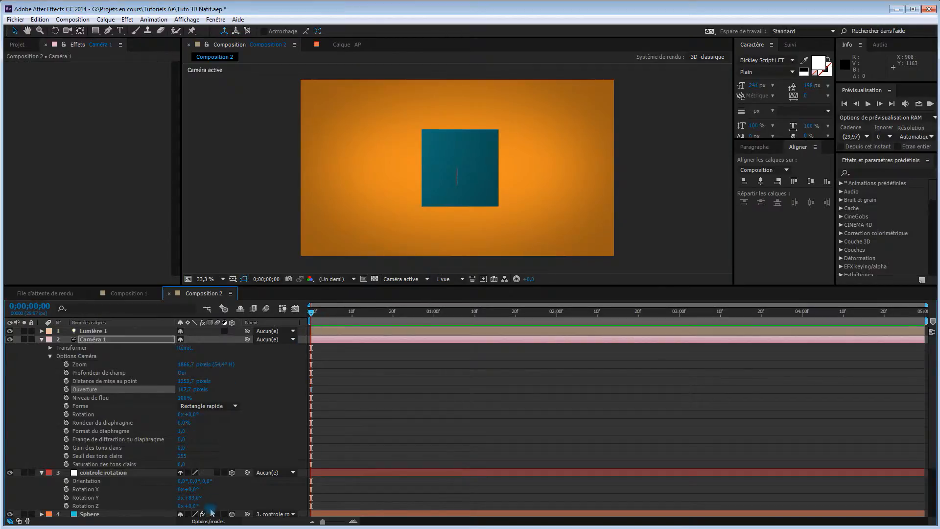
Rotate the controle rotation null on Y until the sphere and cube sit side by side, and set the preview resolution to Intégrale.
left_click_drag(196, 504, 180, 504)
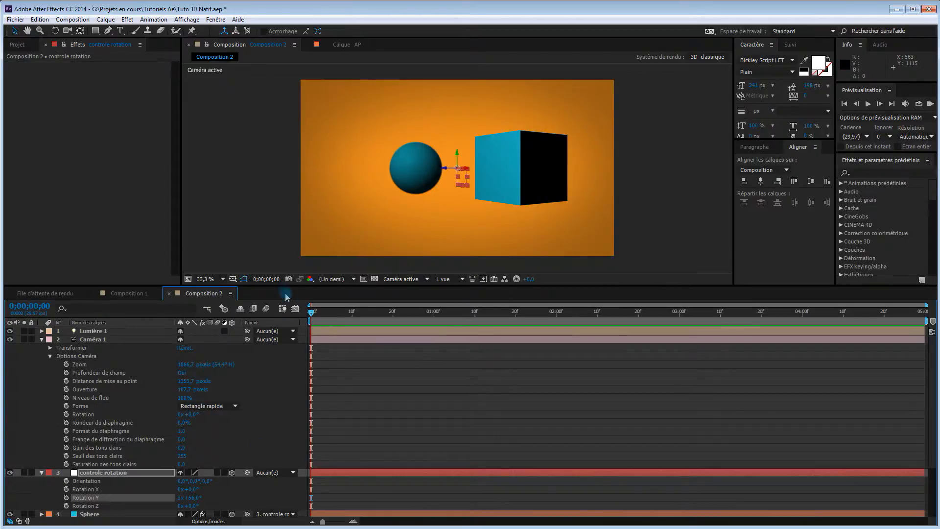
left_click(337, 279)
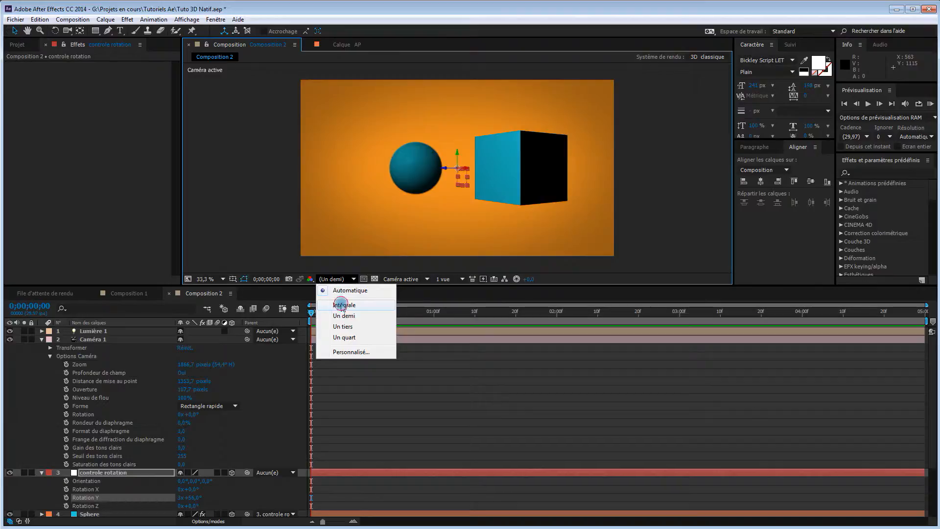
left_click(342, 304)
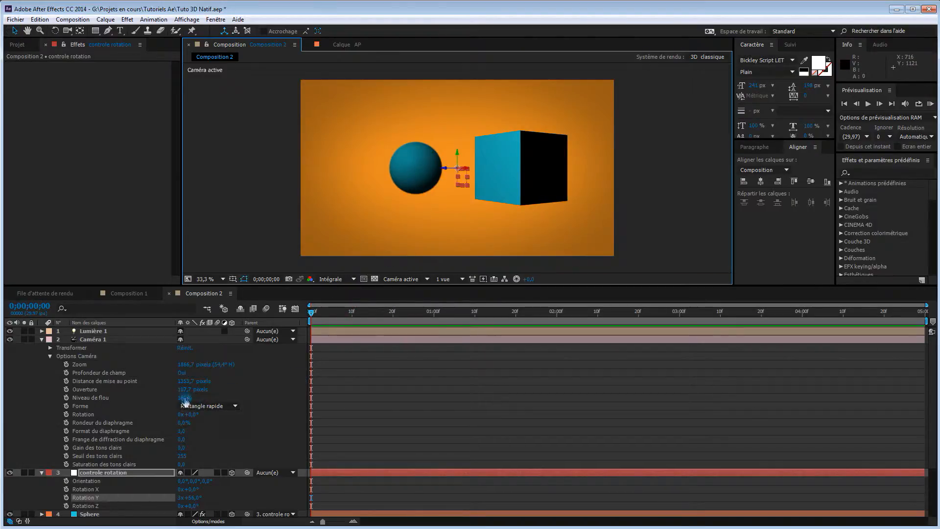
Raise Caméra 1's aperture to 243,7 pixels and rotate the null on Y until the sphere is in front and the cube behind.
left_click_drag(185, 394, 202, 390)
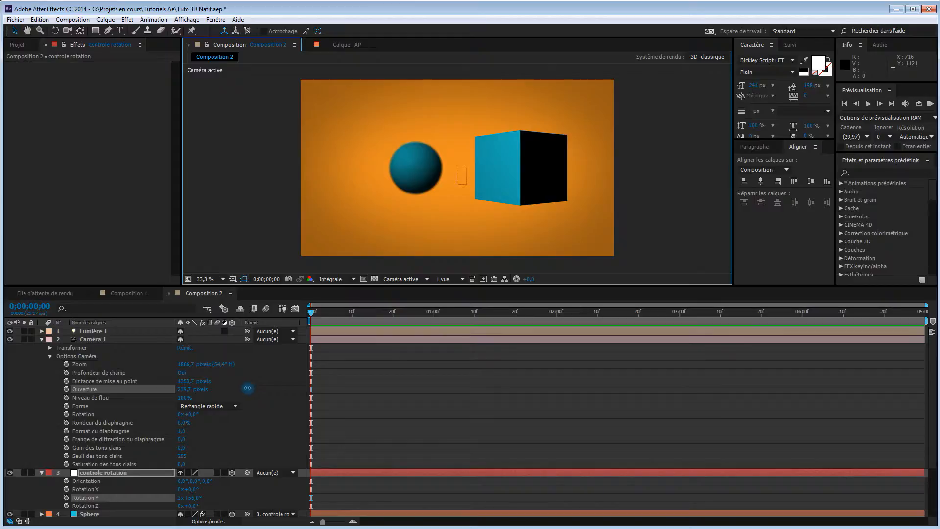
left_click_drag(249, 387, 251, 388)
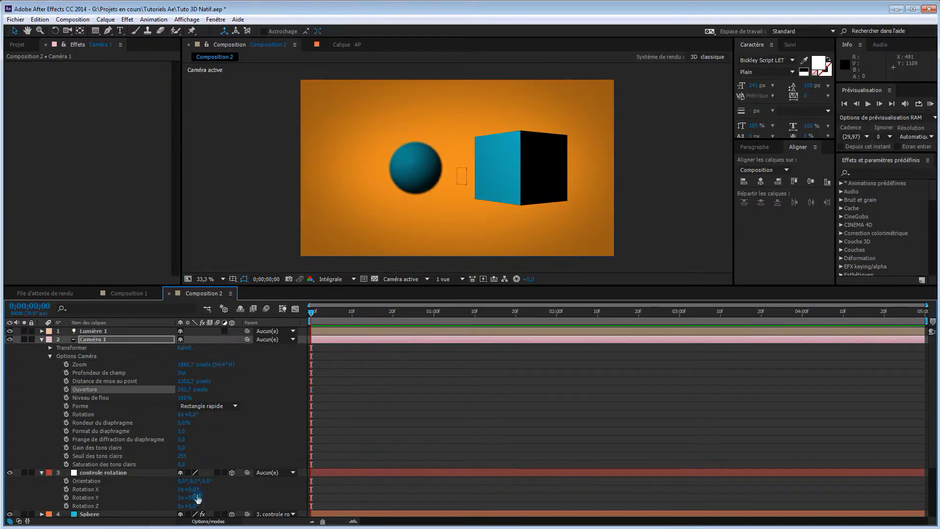
left_click_drag(196, 499, 292, 466)
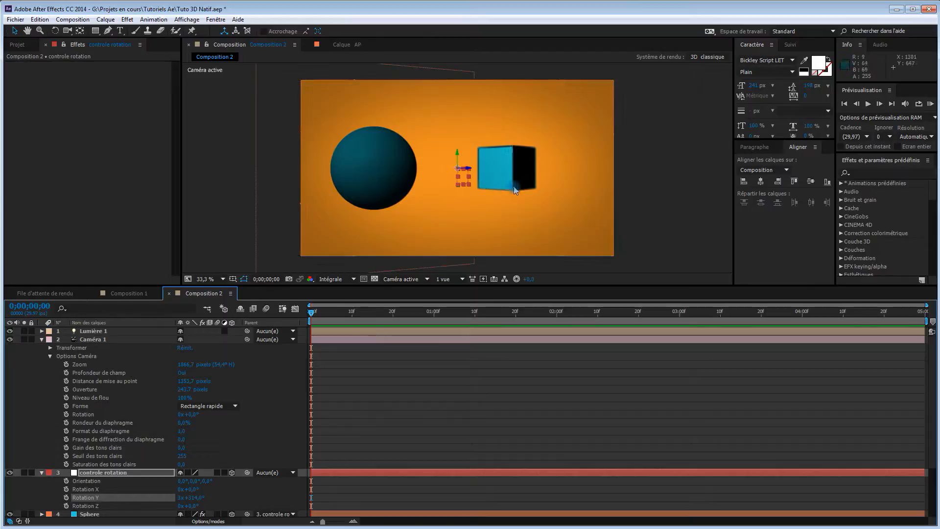
Reduce Caméra 1's aperture, rotate the null on Y until the cube is in front beside the sphere, and collapse the camera options.
left_click_drag(185, 396, 135, 406)
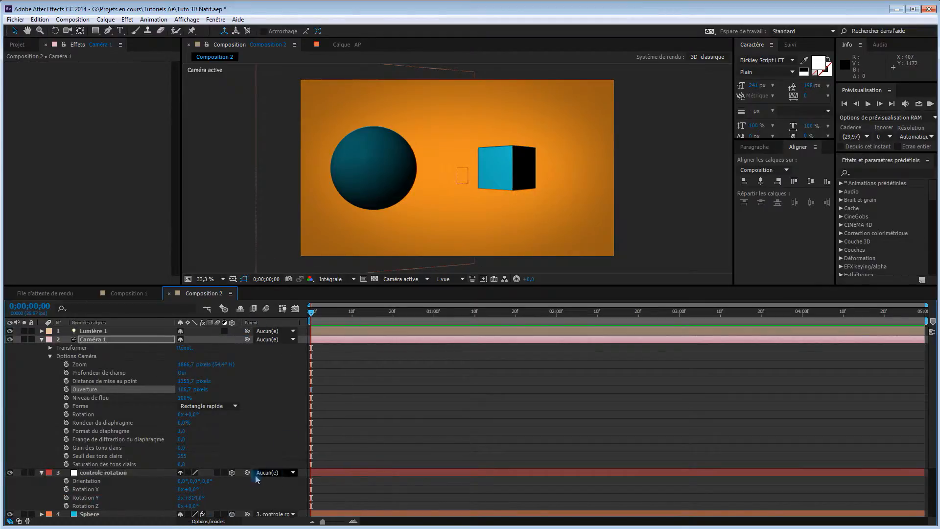
left_click_drag(189, 498, 282, 490)
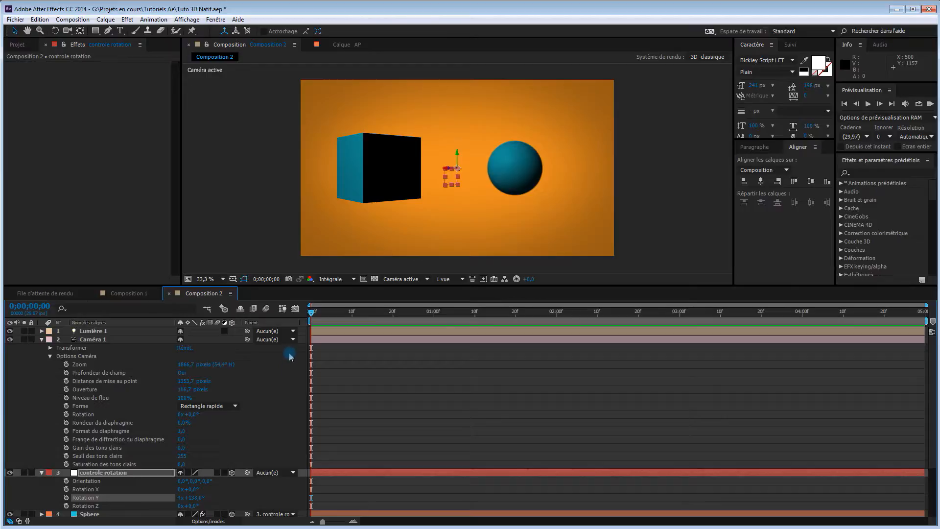
left_click(50, 356)
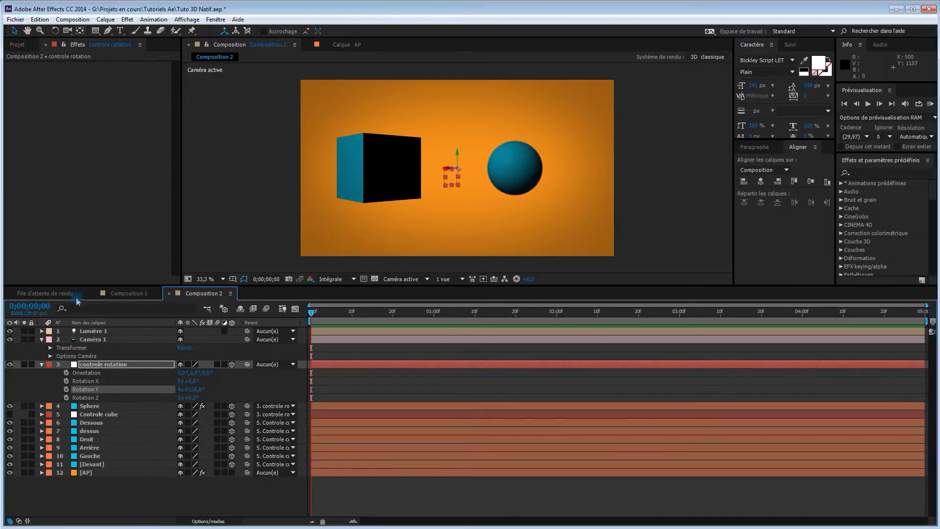
left_click(17, 44)
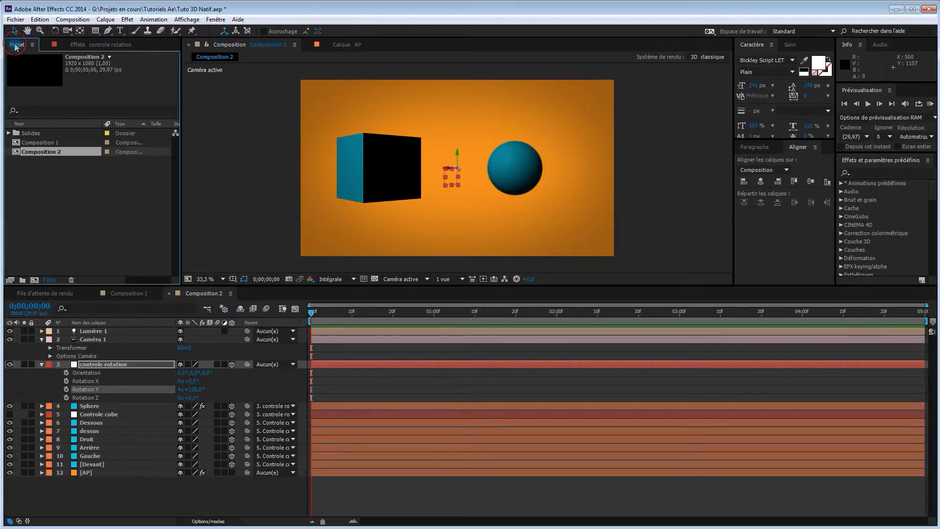
left_click(33, 280)
left_click(74, 155)
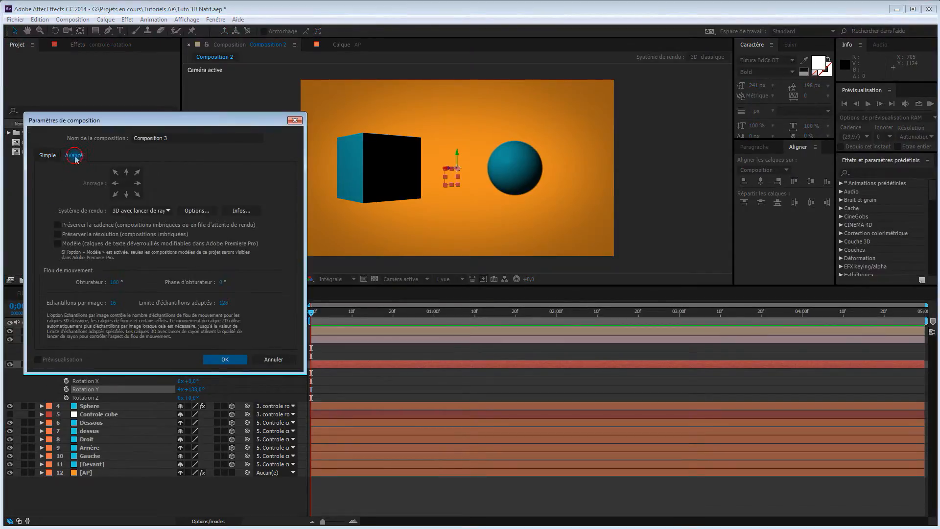
left_click(166, 212)
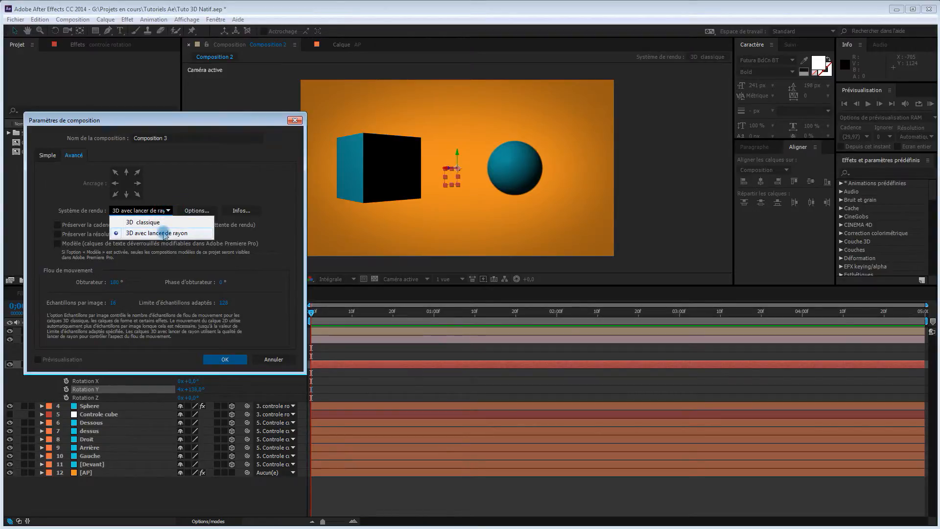
left_click(162, 236)
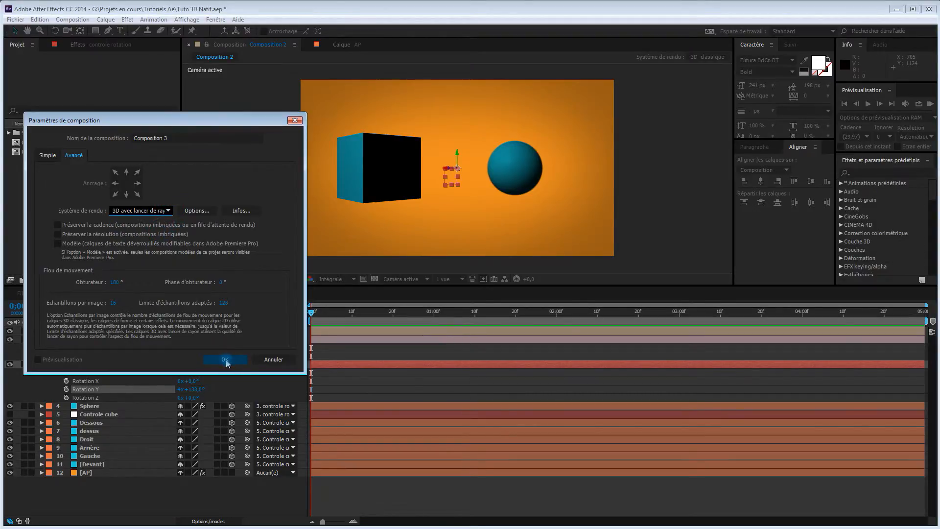
left_click(272, 359)
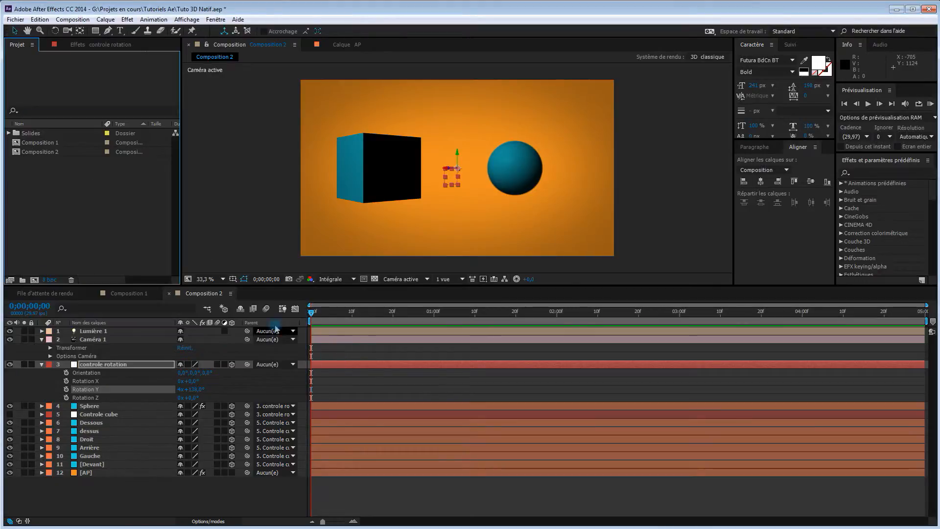
Set Composition 2's preview resolution to Automatique and its fast preview mode to Ebauche rapide.
left_click(353, 280)
left_click(359, 293)
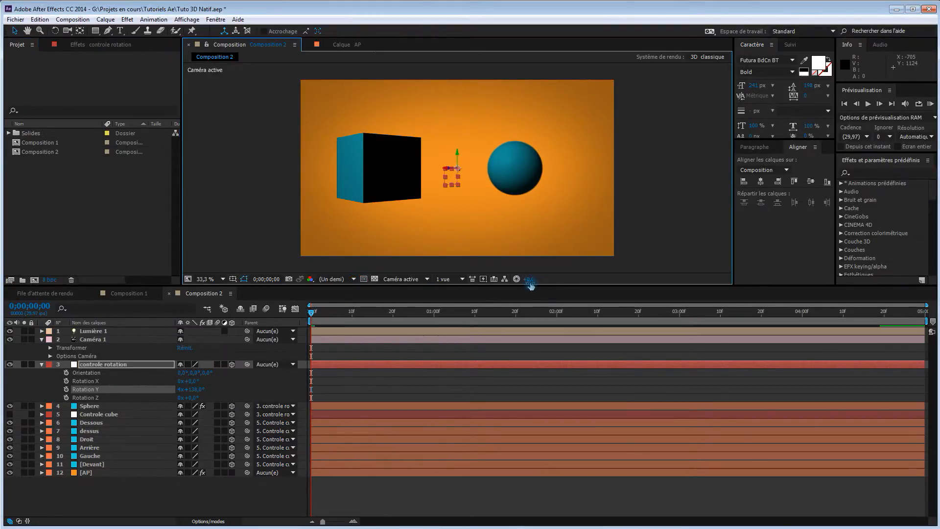
left_click(484, 279)
left_click(505, 323)
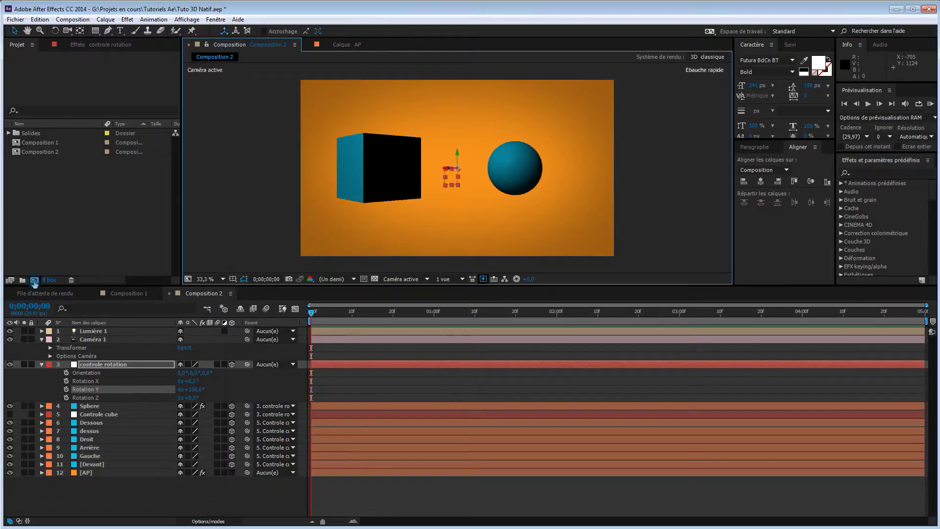
Create a new composition named Composition 3 with the HDTV 1080 29,97 preset and a duration of 5 seconds.
left_click(35, 281)
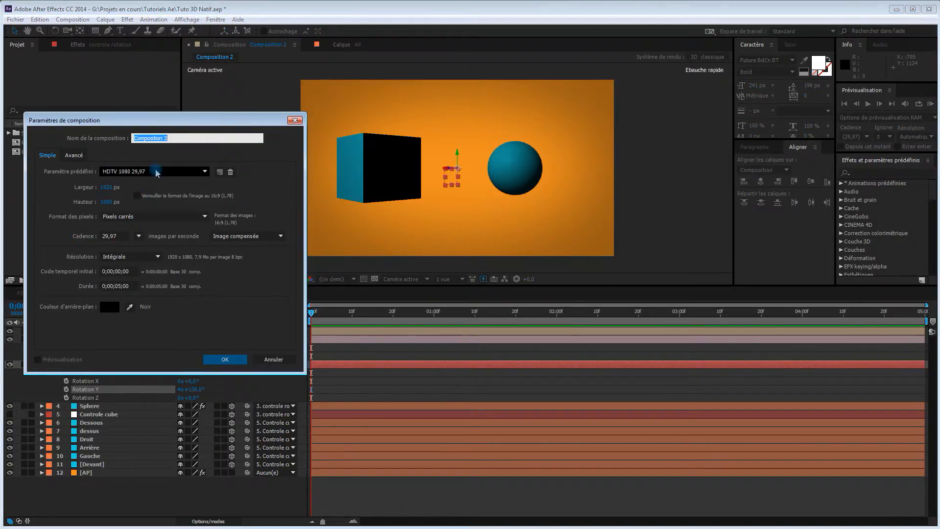
left_click(74, 155)
left_click(45, 156)
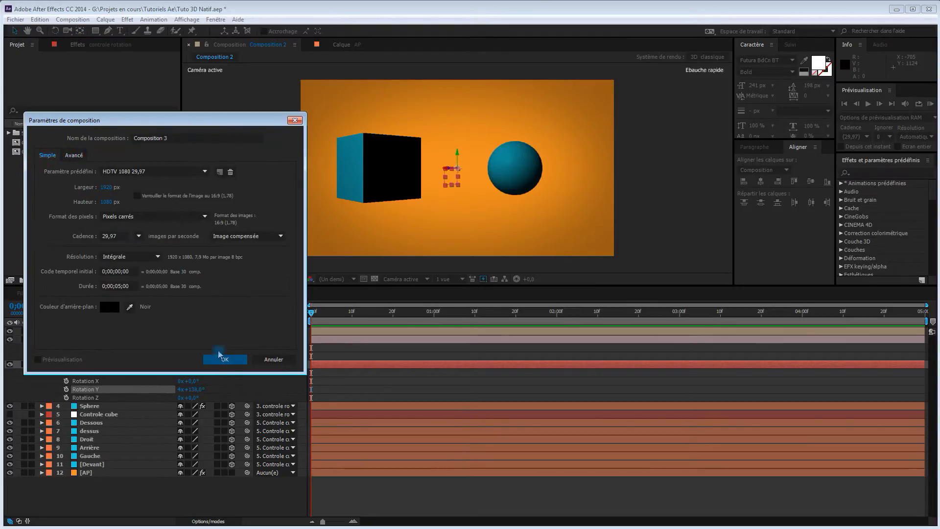
left_click(224, 361)
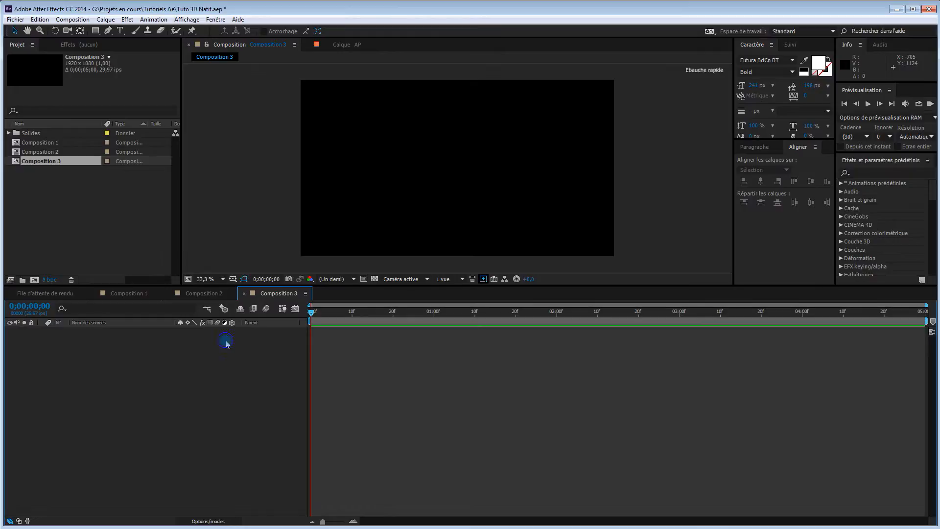
Add a new text layer to Composition 3.
right_click(226, 342)
mouse_move(251, 351)
left_click(155, 367)
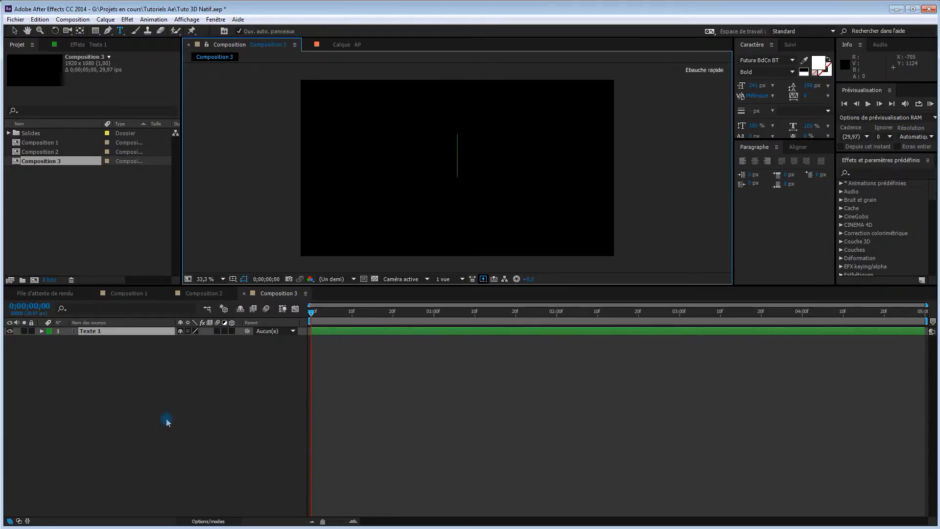
Enter the first name in the text layer and centre the layer vertically in the composition.
type("Daniel")
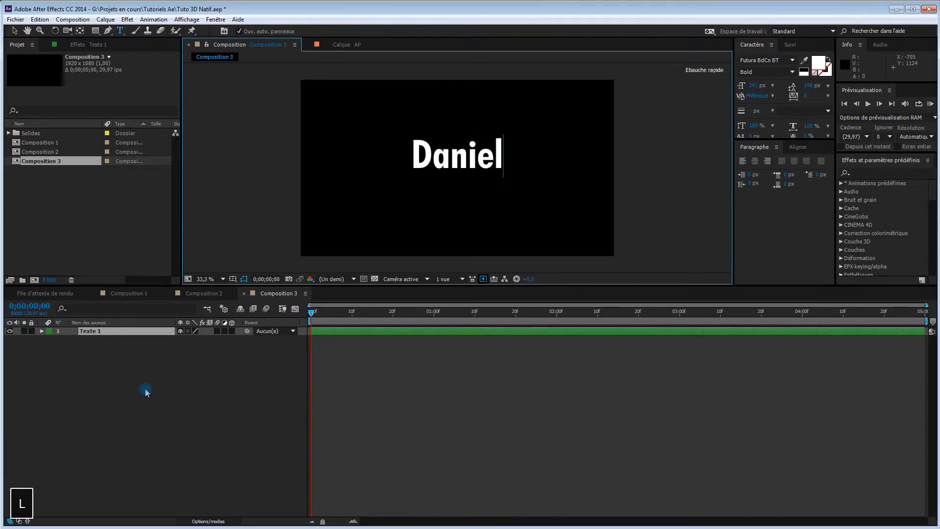
key("KP_Enter")
left_click(15, 31)
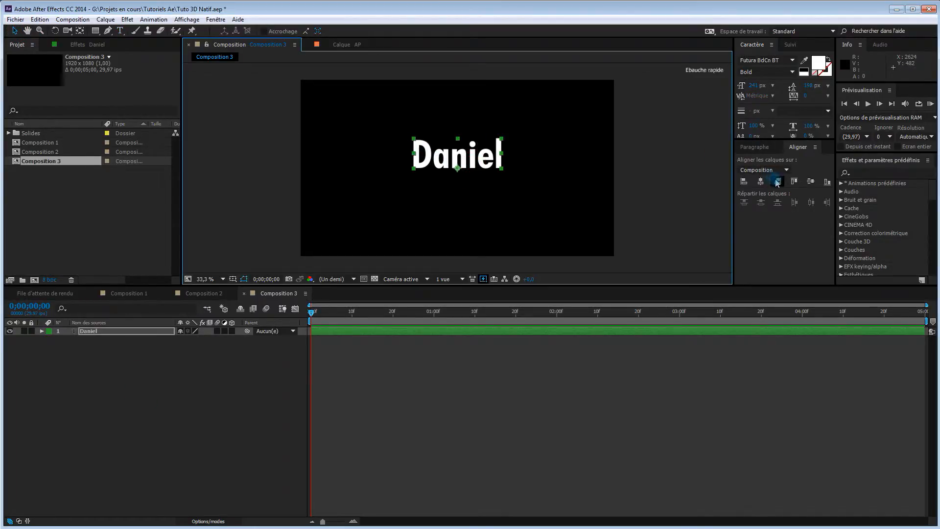
left_click(811, 181)
left_click(810, 182)
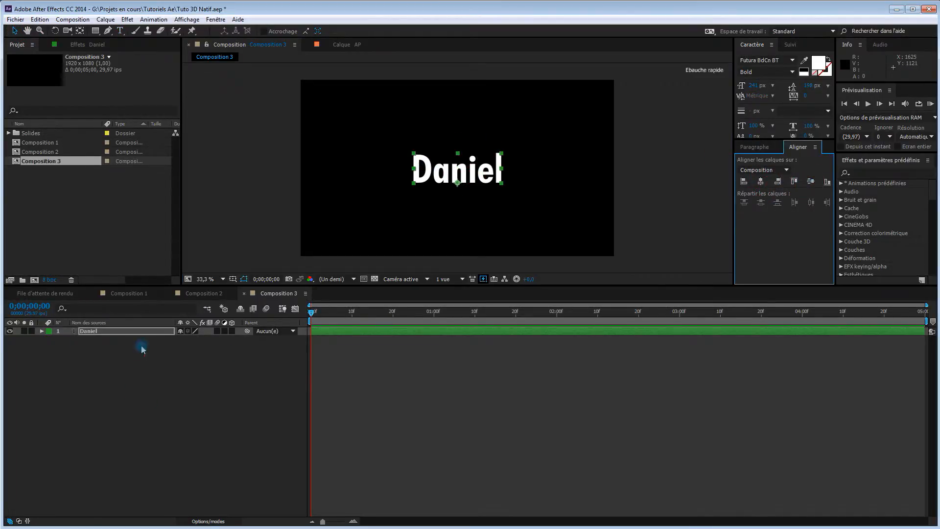
Make the text layer 3D and increase its Profondeur d'extrusion to give the letters thickness.
left_click(232, 331)
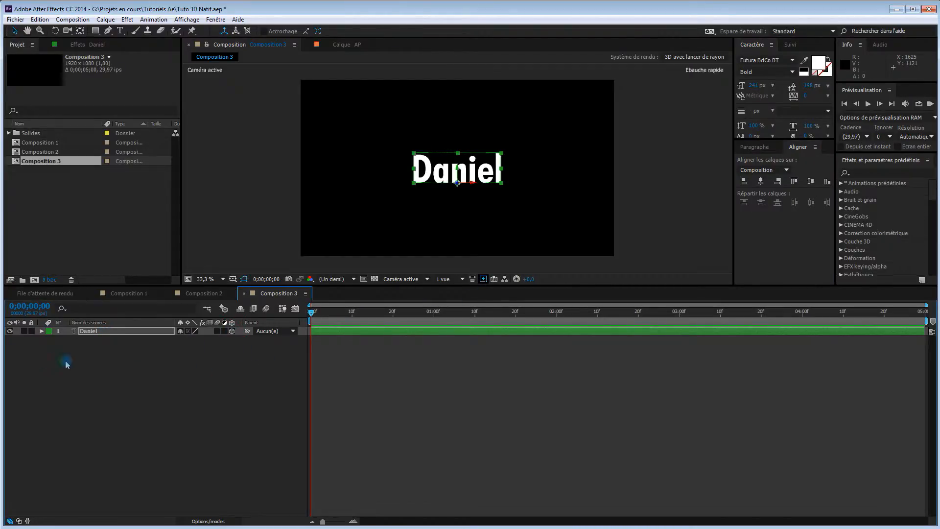
left_click(41, 332)
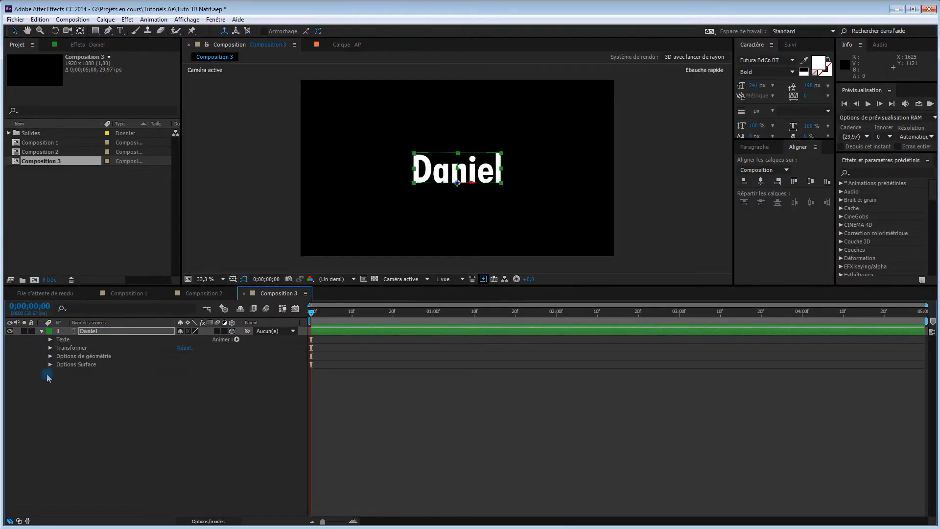
left_click(50, 348)
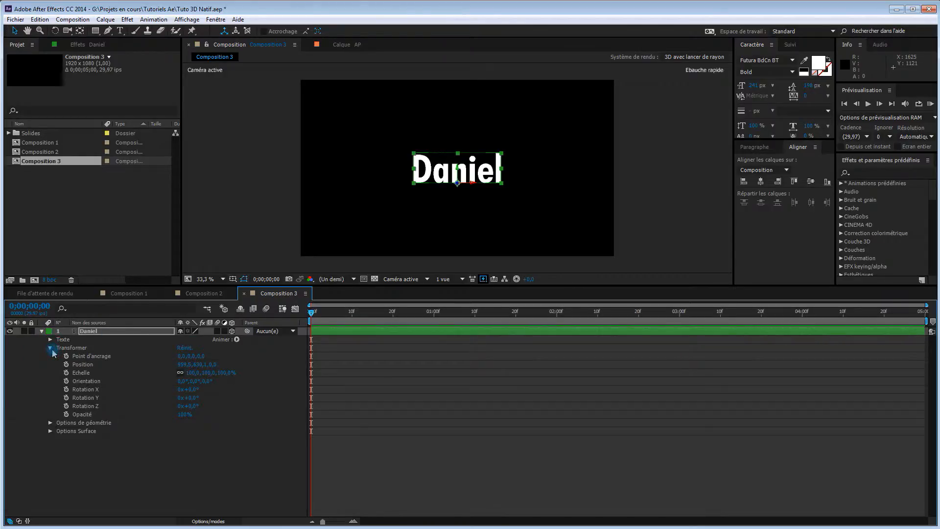
left_click(51, 424)
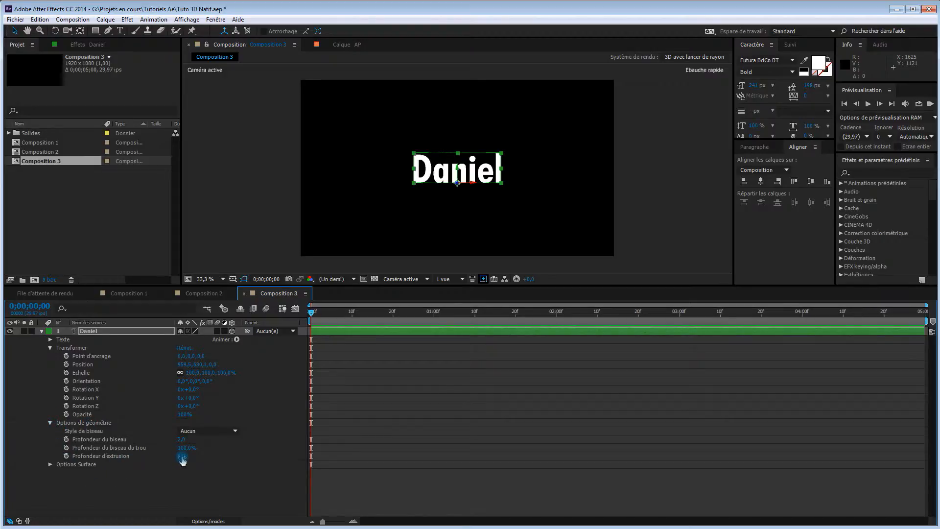
left_click_drag(183, 456, 209, 454)
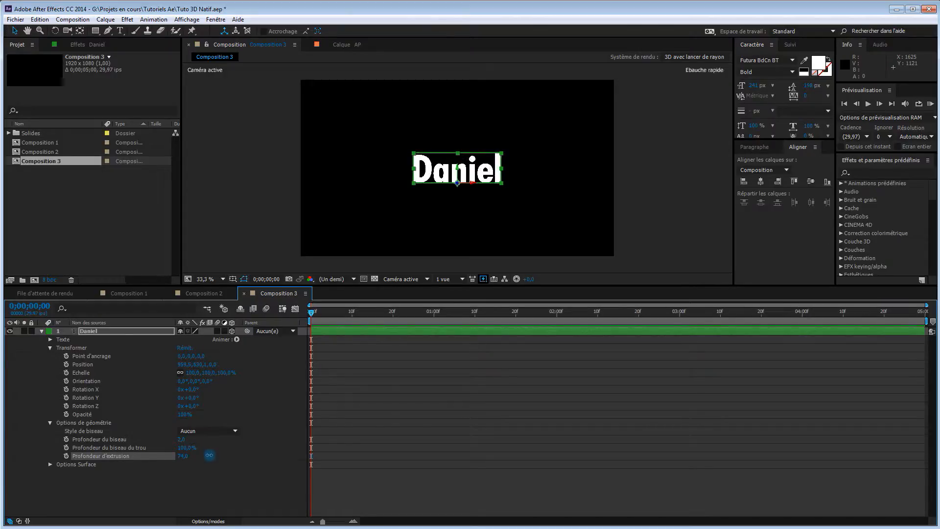
left_click_drag(206, 459, 198, 461)
Add a shadow-casting Ponctuelle light named Lumière 1 and move it up and left of the text.
right_click(225, 493)
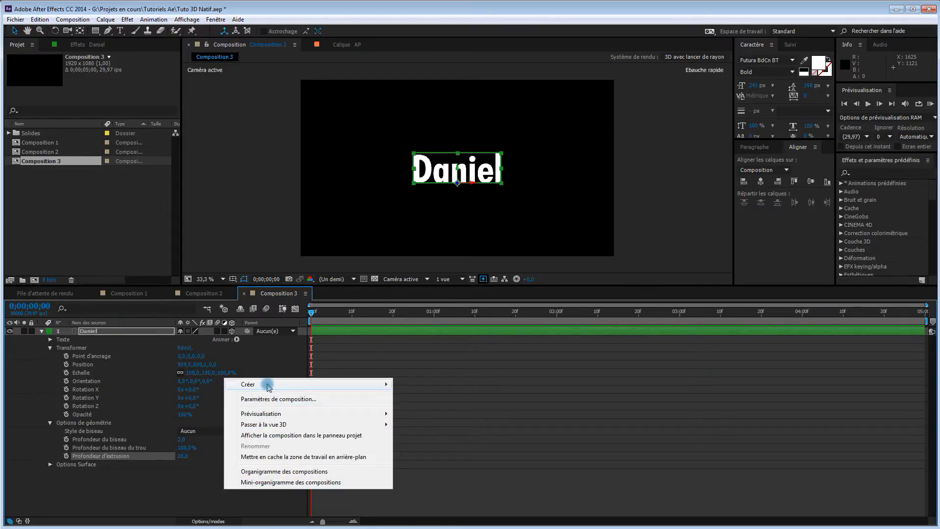
mouse_move(264, 385)
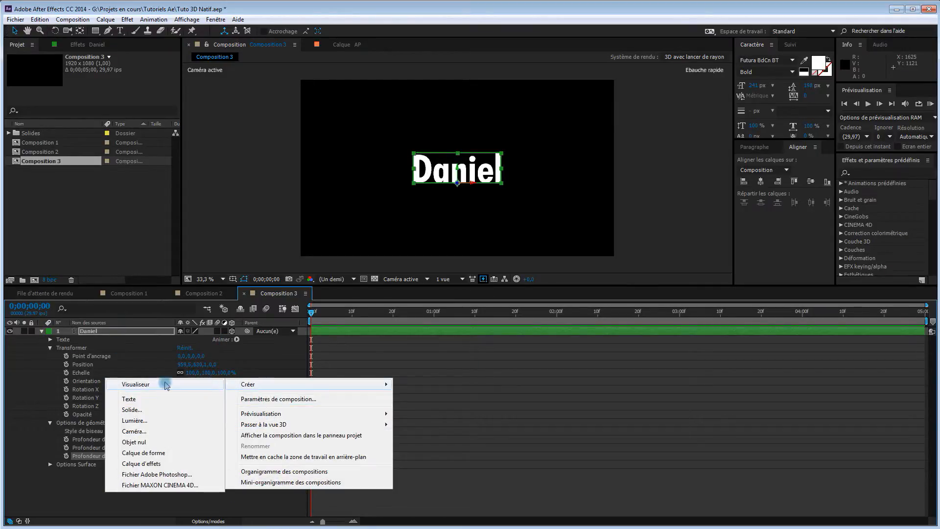
left_click(147, 420)
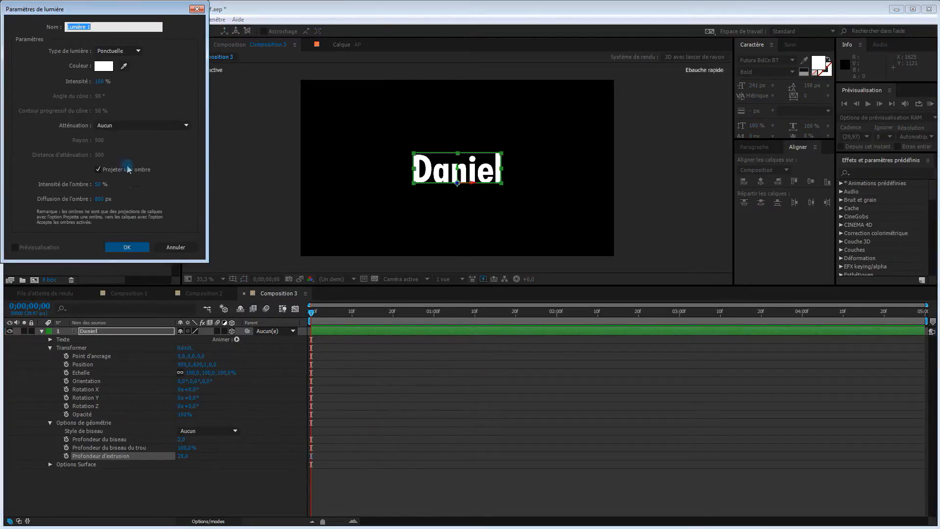
left_click(128, 246)
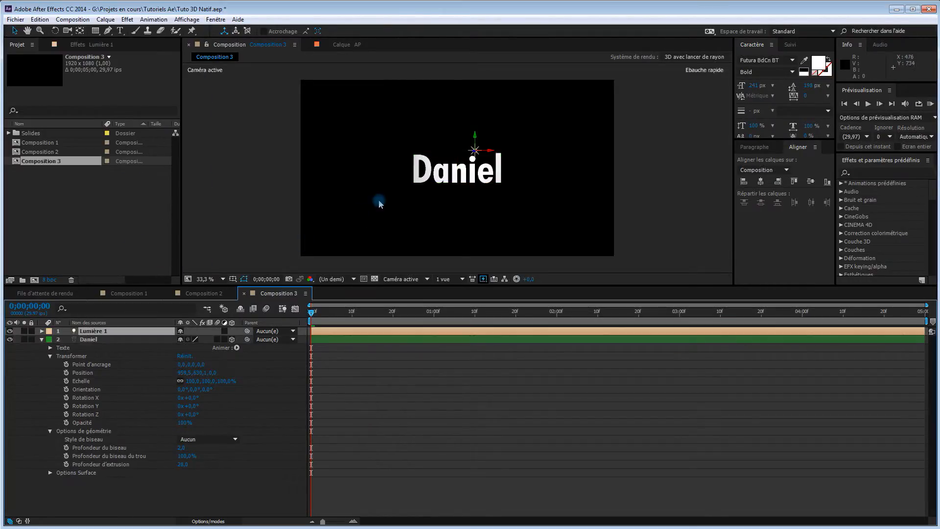
left_click_drag(475, 139, 356, 110)
left_click(351, 150)
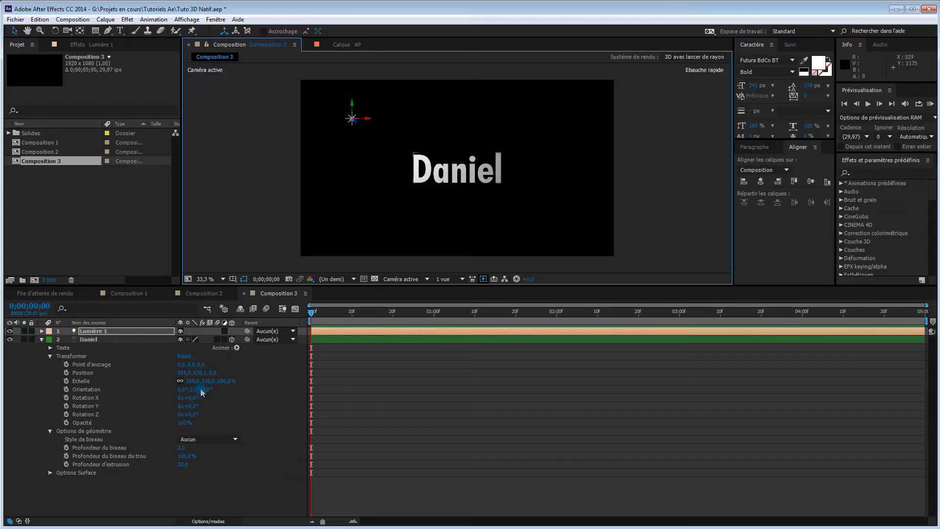
Add a two-node camera named Caméra 1 with the 35 mm preset.
right_click(136, 484)
mouse_move(177, 388)
left_click(91, 434)
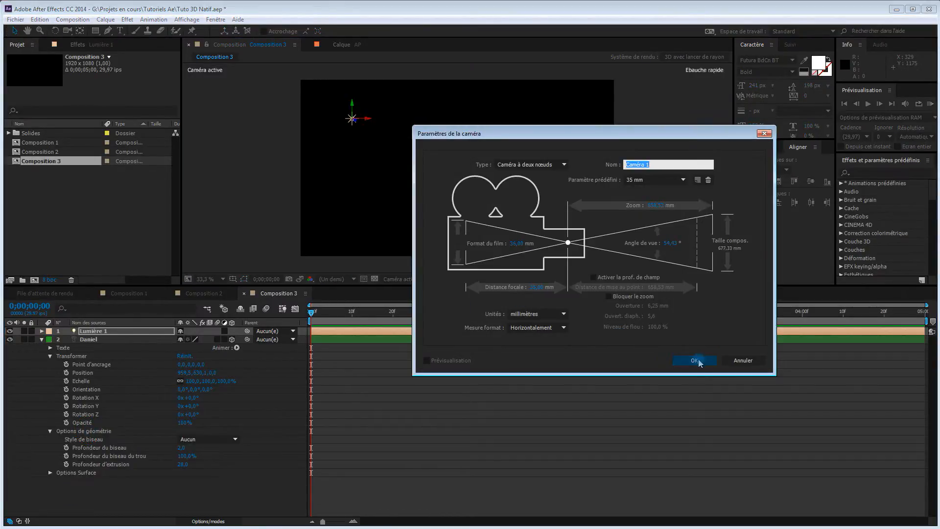
left_click(695, 359)
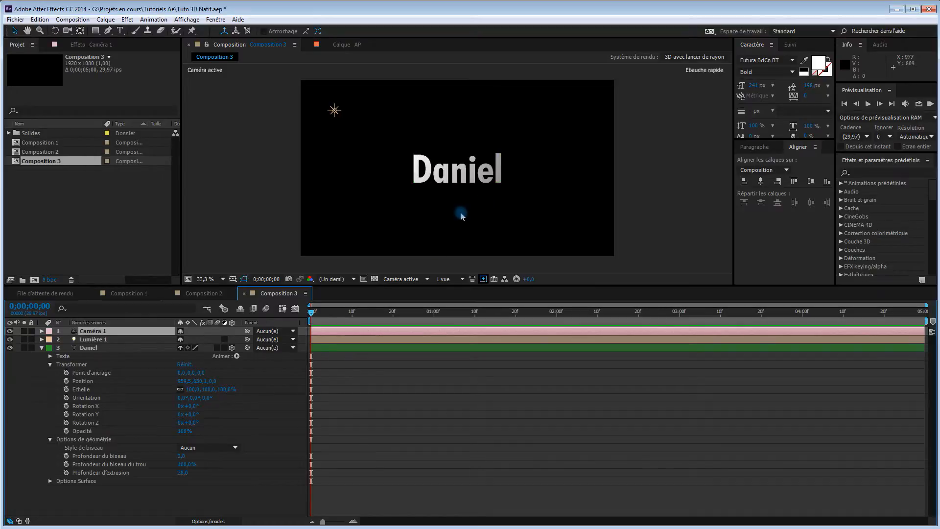
Move Lumière 1 to just above the middle of the text.
key("c")
left_click_drag(458, 216, 441, 223)
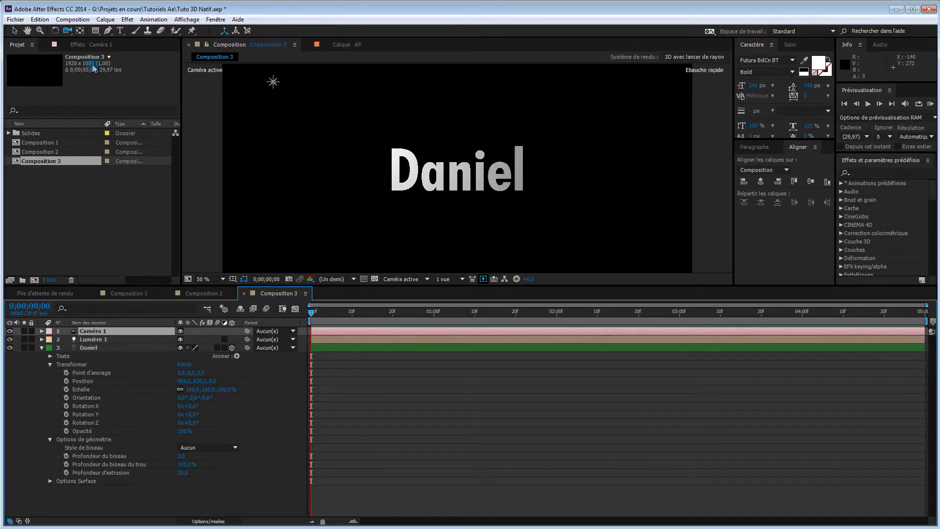
key("v")
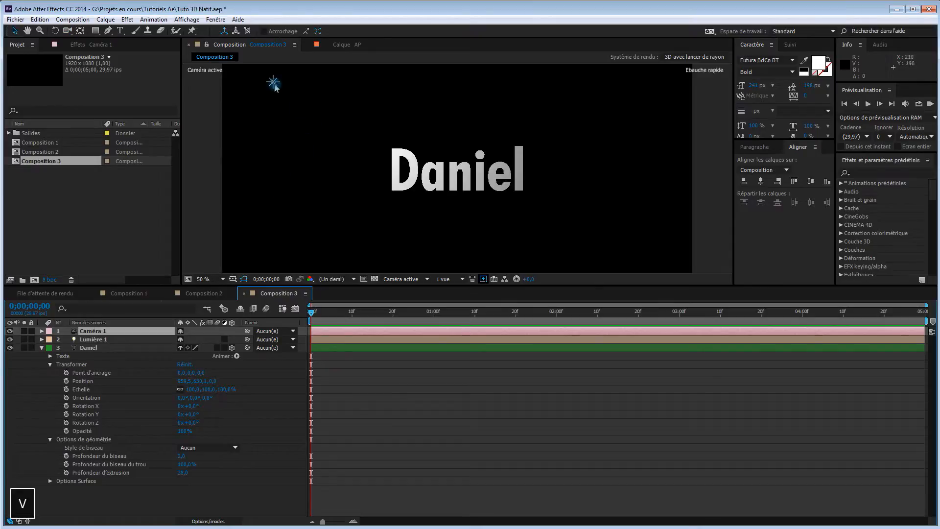
left_click_drag(342, 135, 440, 136)
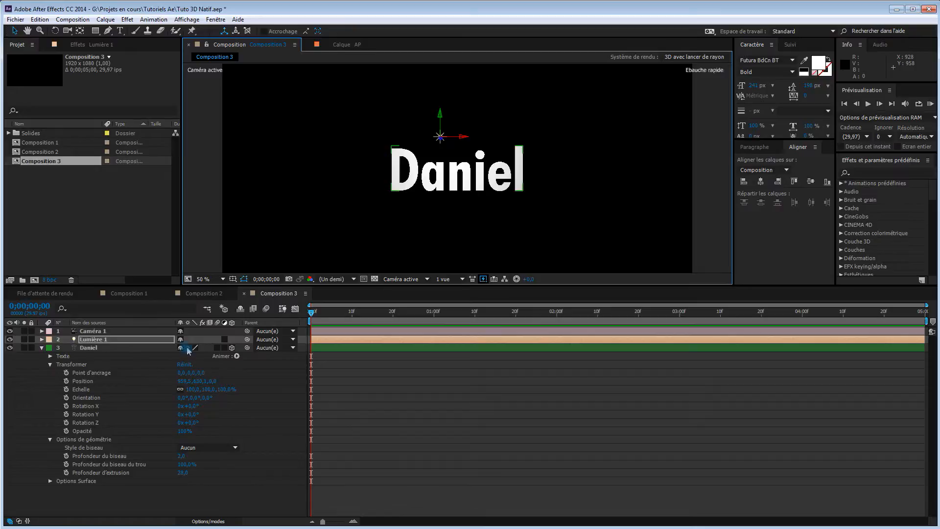
Orbit the camera around the text to a slightly angled view and display the composition over the transparency grid.
key("c")
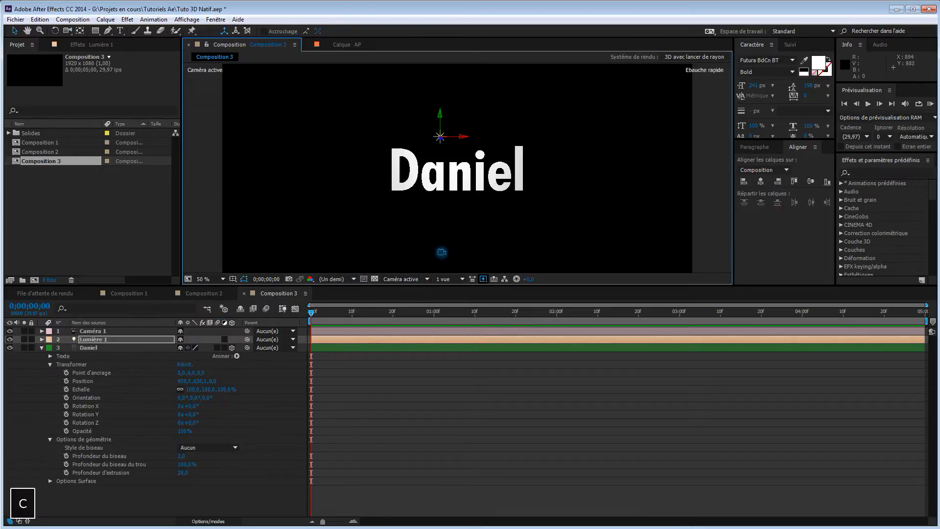
left_click_drag(486, 234, 450, 231)
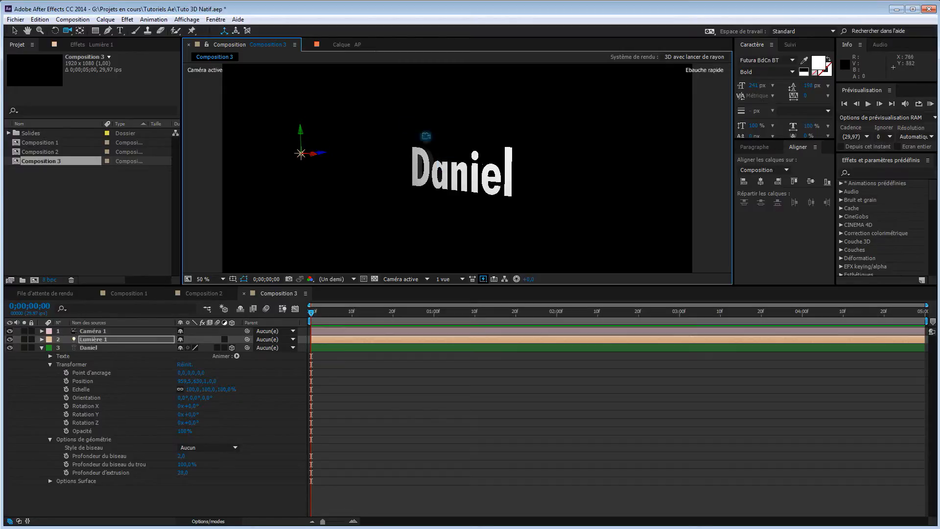
left_click(374, 279)
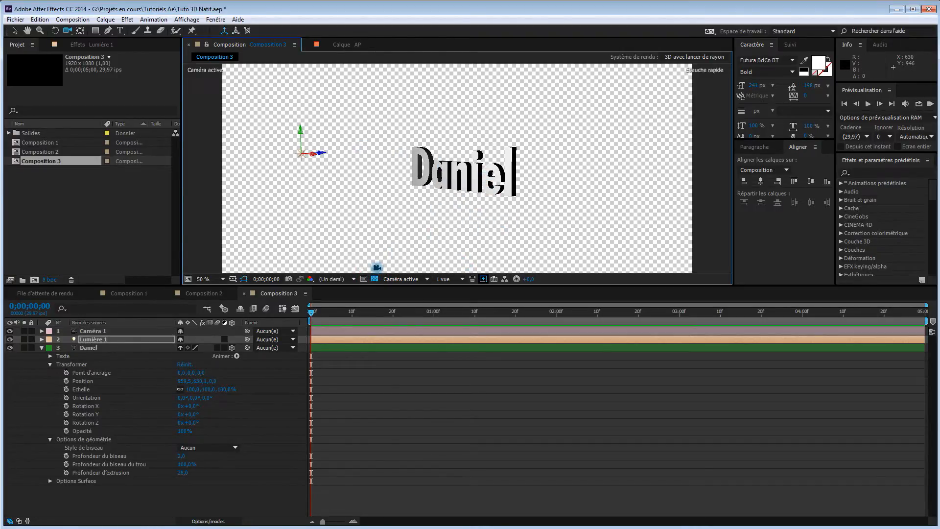
mouse_move(525, 226)
left_mouse_down()
mouse_move(476, 240)
mouse_move(559, 218)
mouse_move(536, 230)
left_mouse_up()
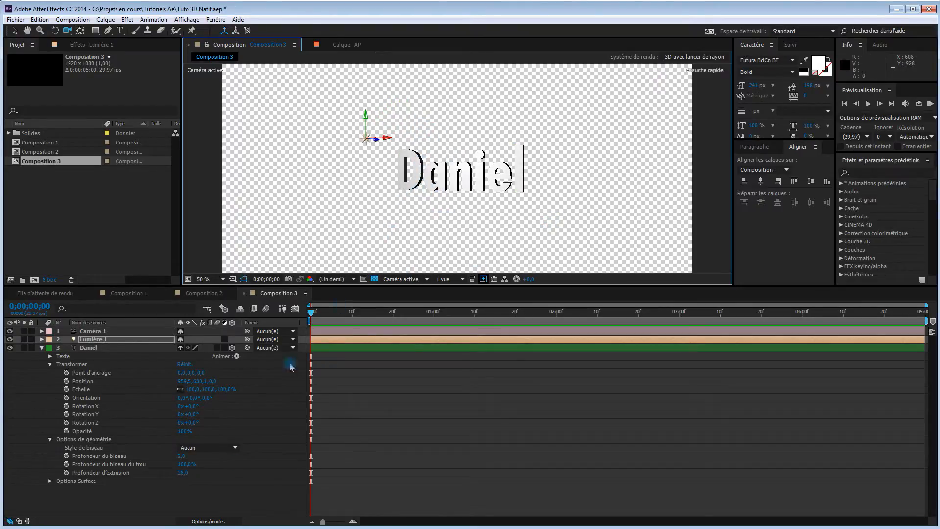
Apply a Convexe bevel to the text with a bevel depth of about 3,5, and bring the camera closer to the letters.
left_click(214, 448)
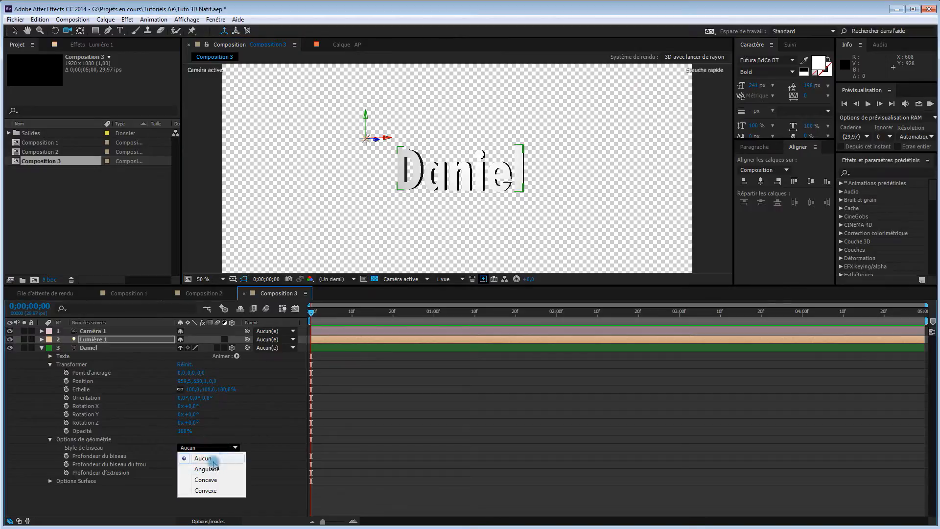
left_click(215, 491)
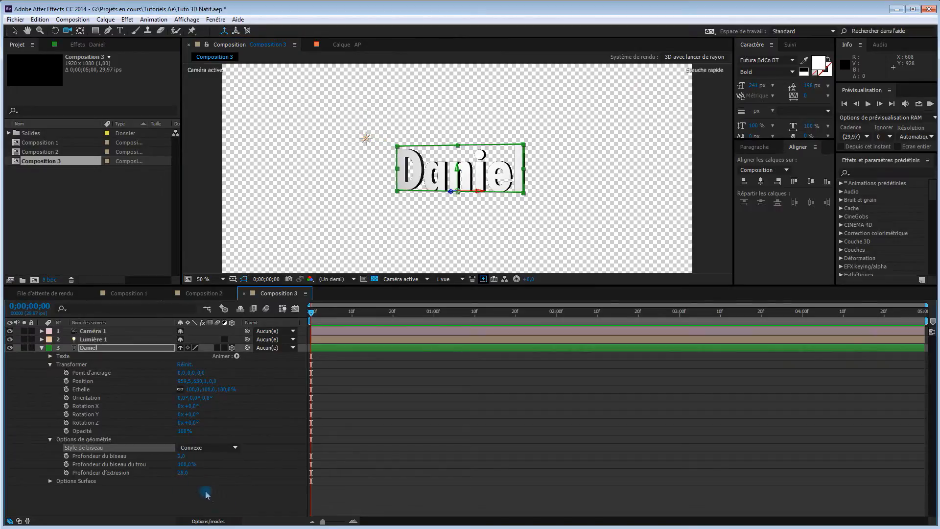
left_click_drag(489, 205, 446, 293)
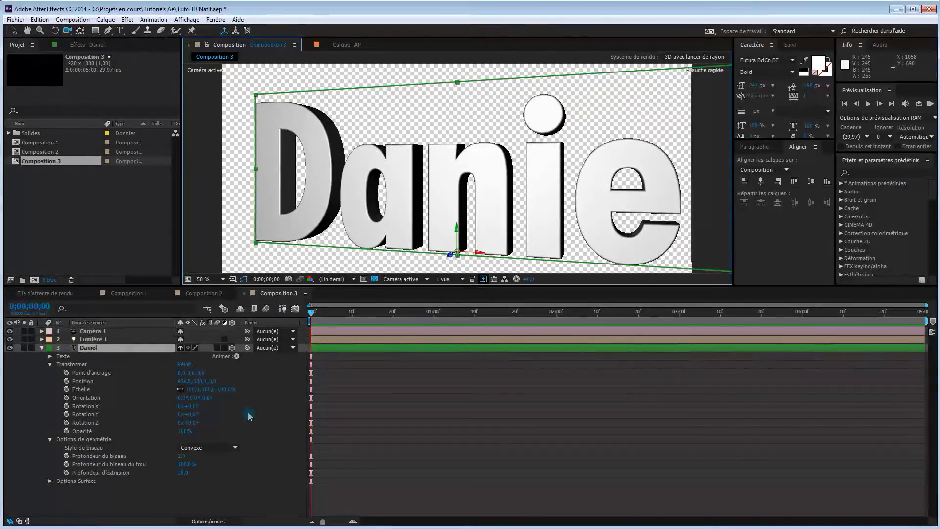
left_click_drag(183, 456, 198, 464)
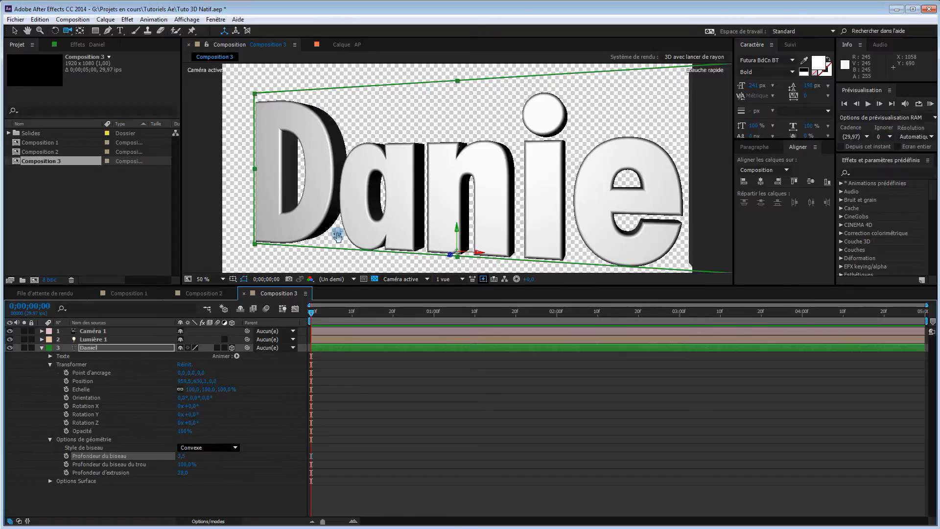
scroll(446, 213, "down", 4)
scroll(445, 214, "up", 1)
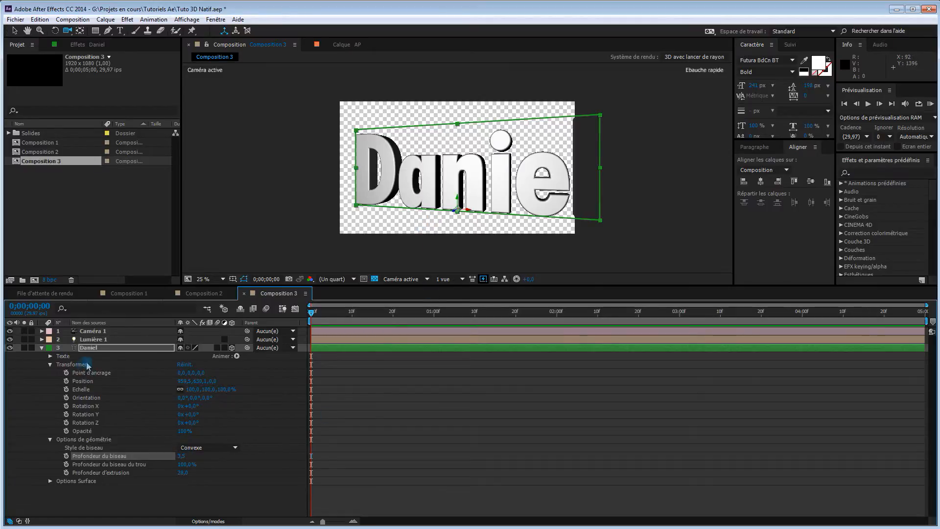
Collapse and deselect the text layer, and draw a large five-pointed star over the text as a new shape layer.
left_click(41, 349)
right_click(176, 408)
mouse_move(204, 417)
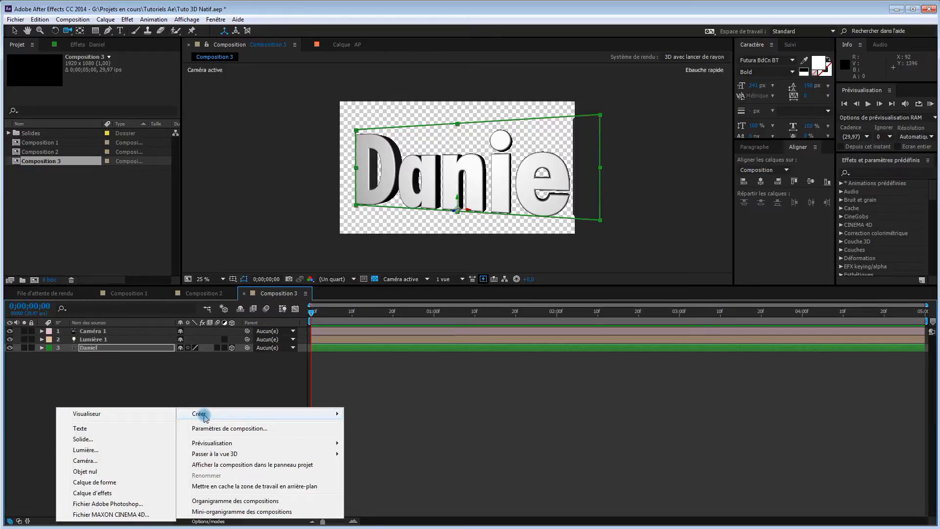
left_click(139, 377)
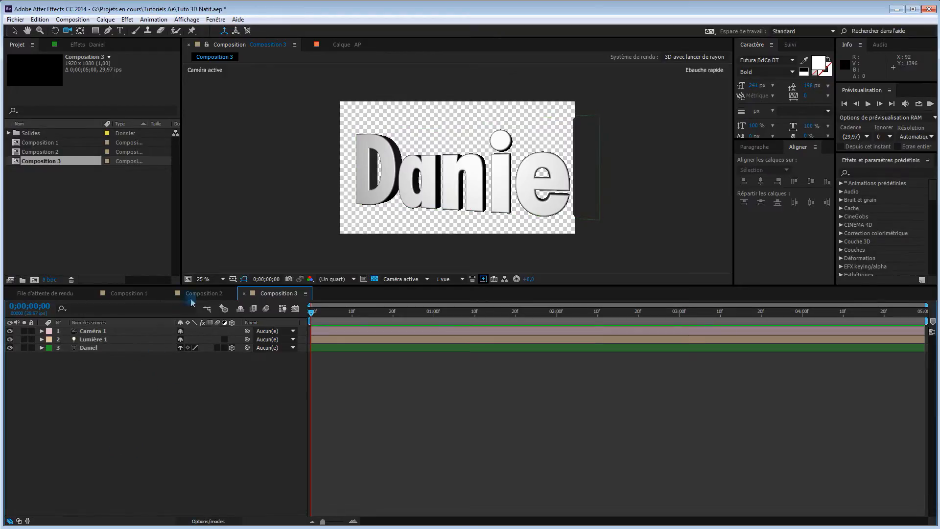
left_click(95, 30)
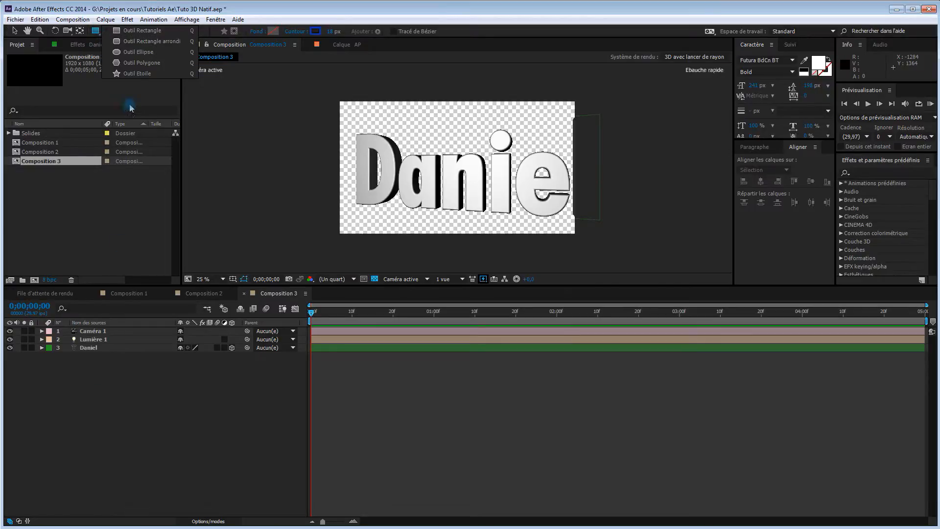
left_click(131, 73)
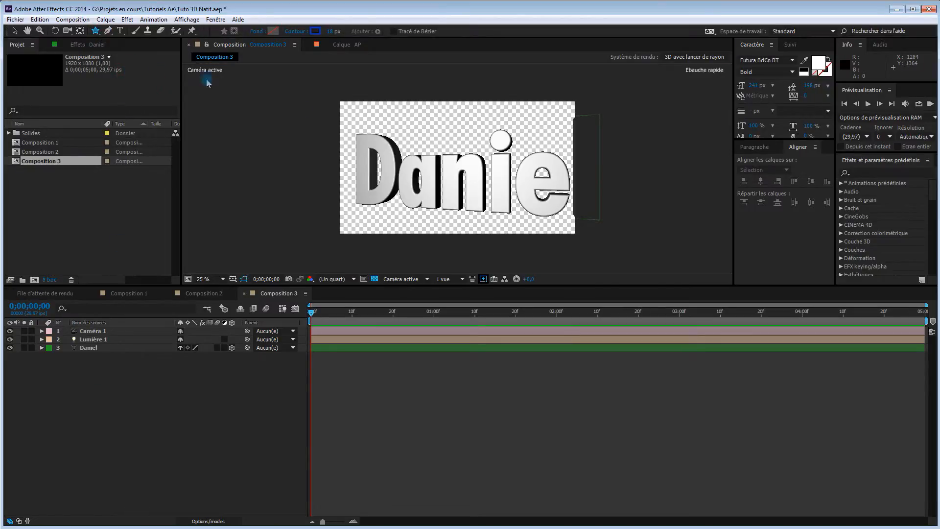
left_click_drag(436, 129, 472, 179)
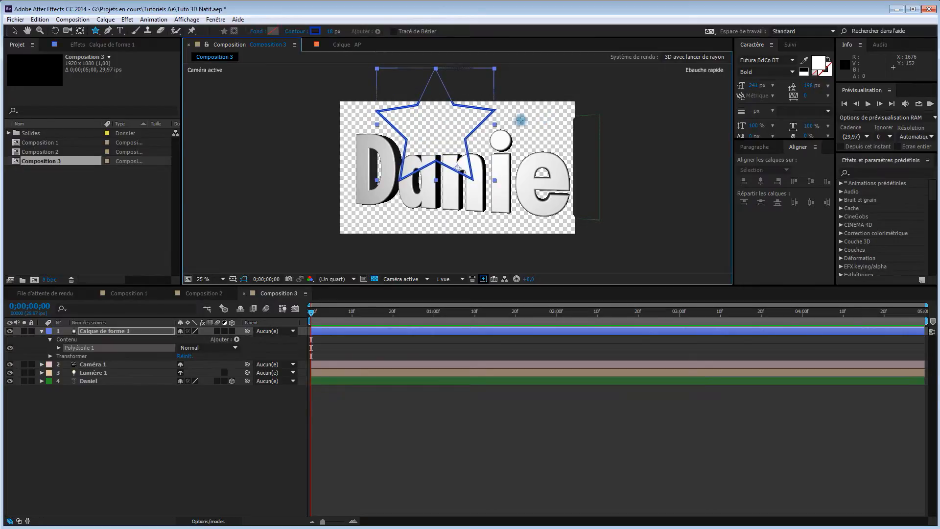
Give the star a solid red fill and set its outline to Aucun.
left_click(252, 32)
left_click(17, 28)
left_click(52, 84)
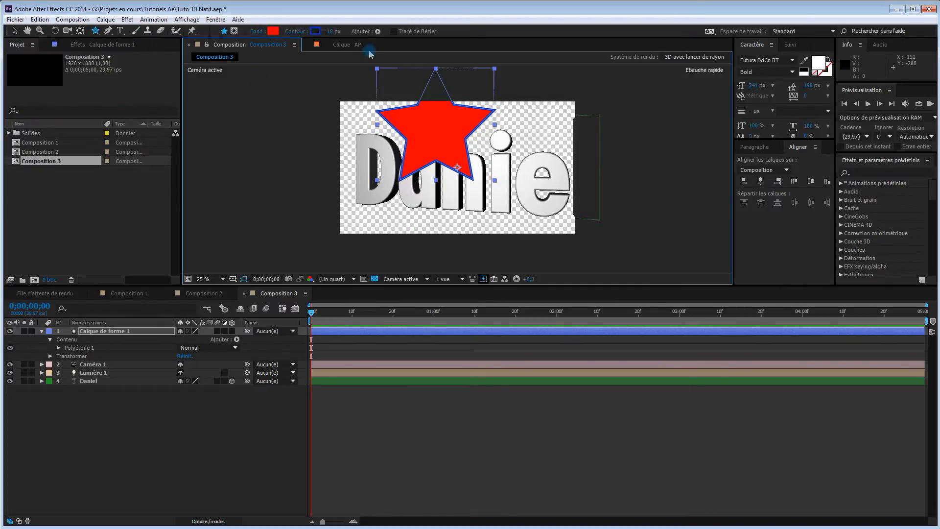
left_click(297, 32)
left_click(17, 28)
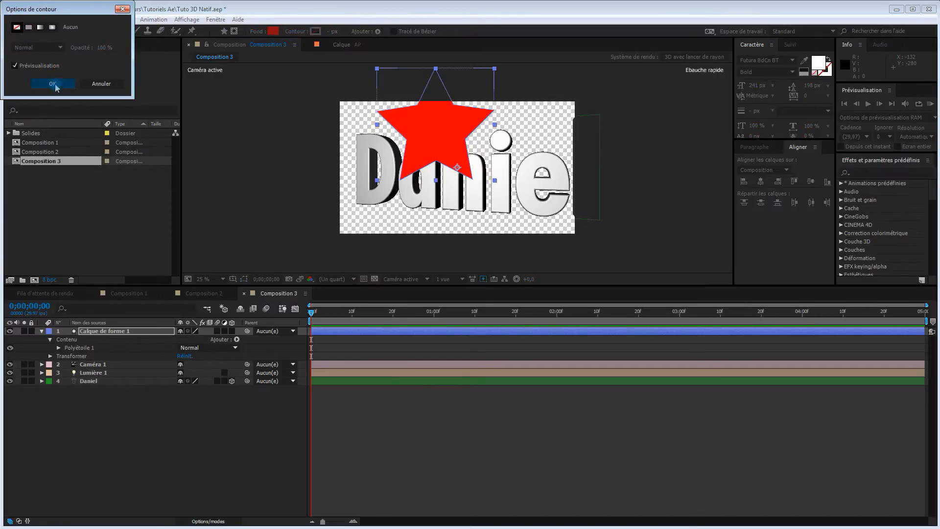
left_click(53, 83)
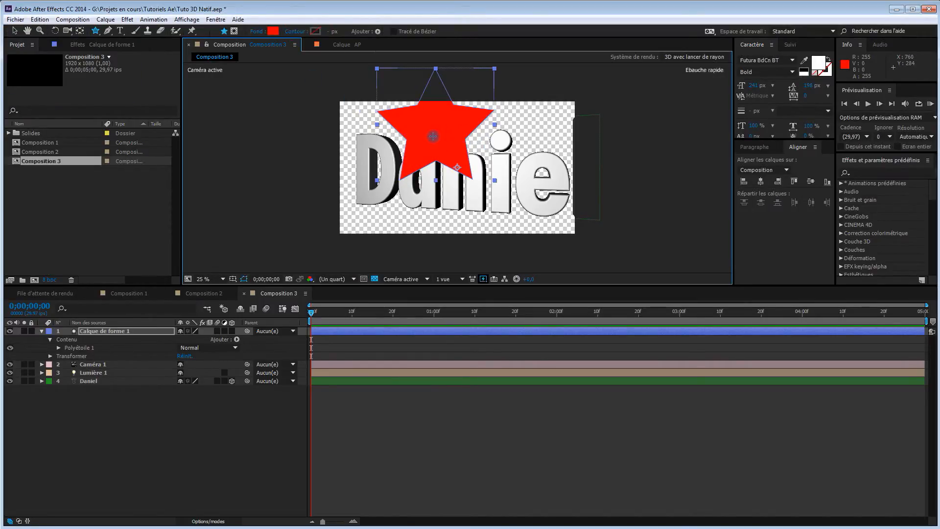
Move the red star down to the middle of the composition and hide the text layer beneath it.
key("v")
left_click_drag(433, 137, 434, 169)
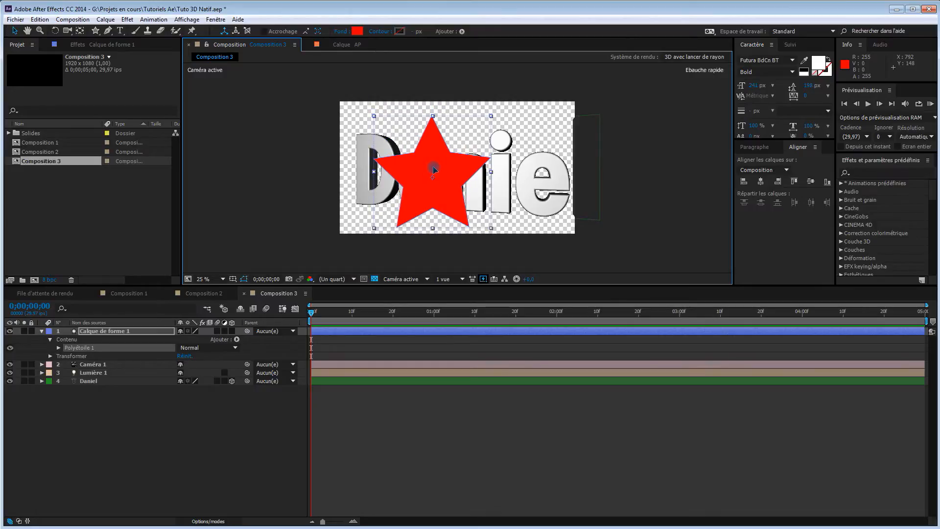
left_click(207, 308)
left_click(10, 381)
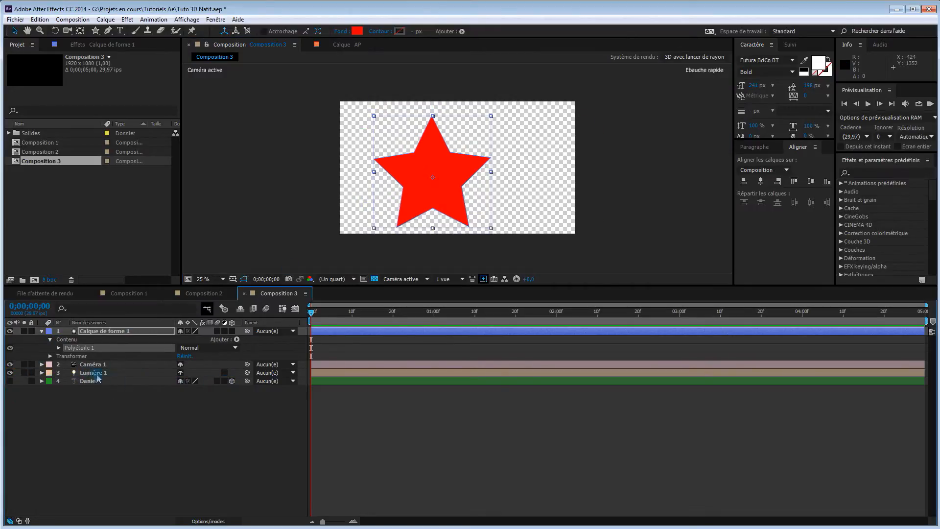
Make the star shape layer 3D, reset the camera's transform, and orbit the camera to view the star at an angle.
left_click(233, 332)
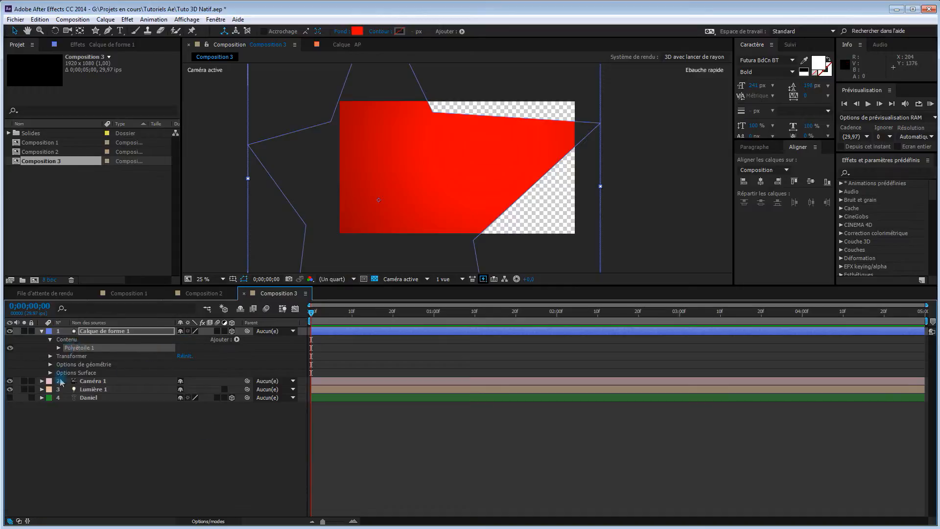
left_click(41, 382)
left_click(185, 389)
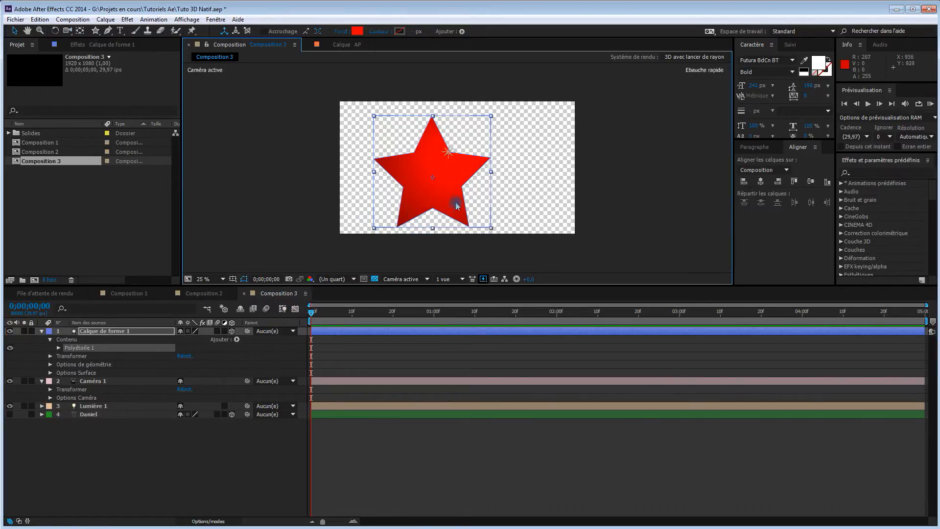
key("c")
left_click_drag(453, 204, 433, 210)
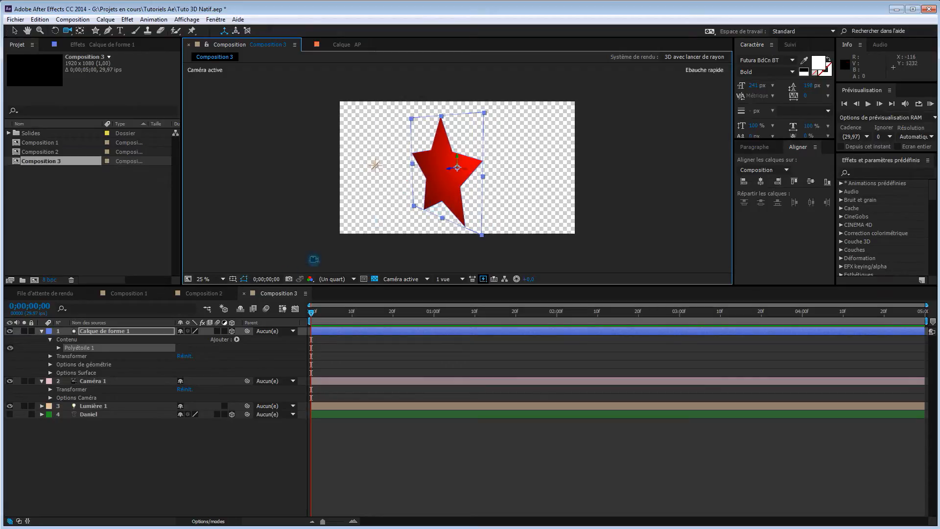
Extrude the star to a depth of about 86 and apply a Convexe bevel with a depth of about 9,2.
left_click(50, 364)
left_click_drag(183, 403, 231, 404)
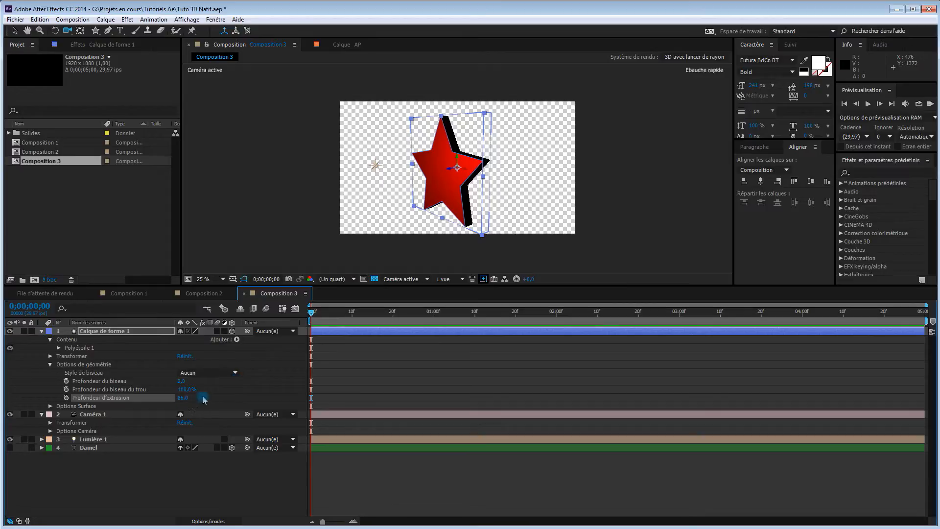
left_click(220, 374)
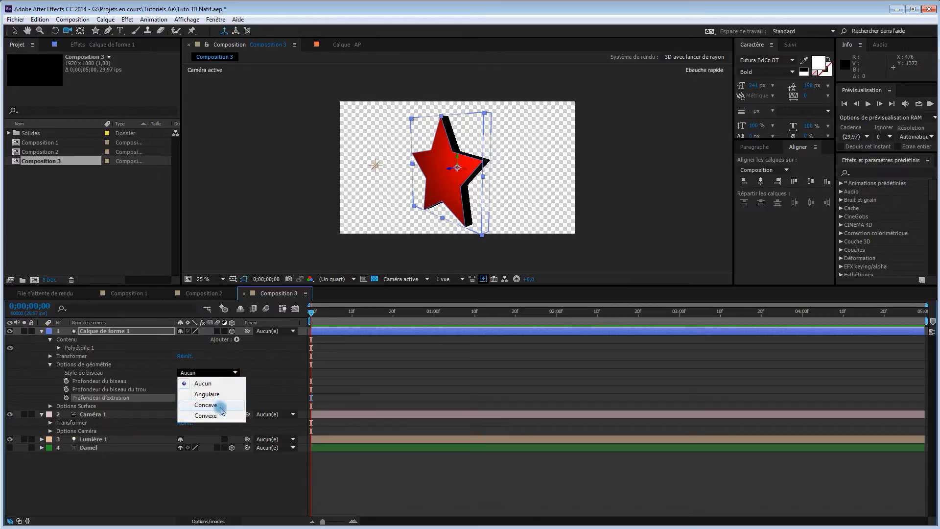
left_click(206, 416)
left_click_drag(180, 381, 225, 392)
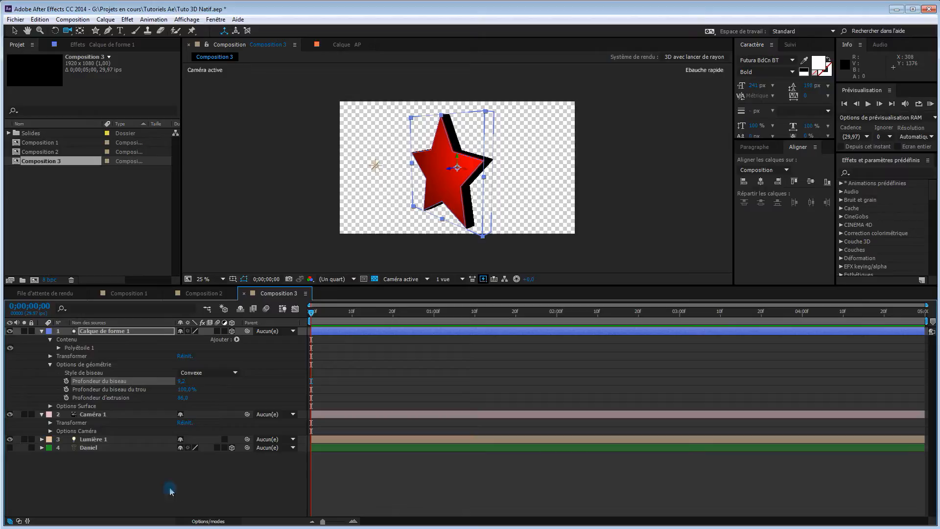
In Composition 2, return the playhead to the start, adjust the Y rotation of the controle rotation layer, and go back to Composition 3.
left_click(215, 294)
left_click_drag(509, 315, 310, 315)
left_click_drag(186, 389, 206, 390)
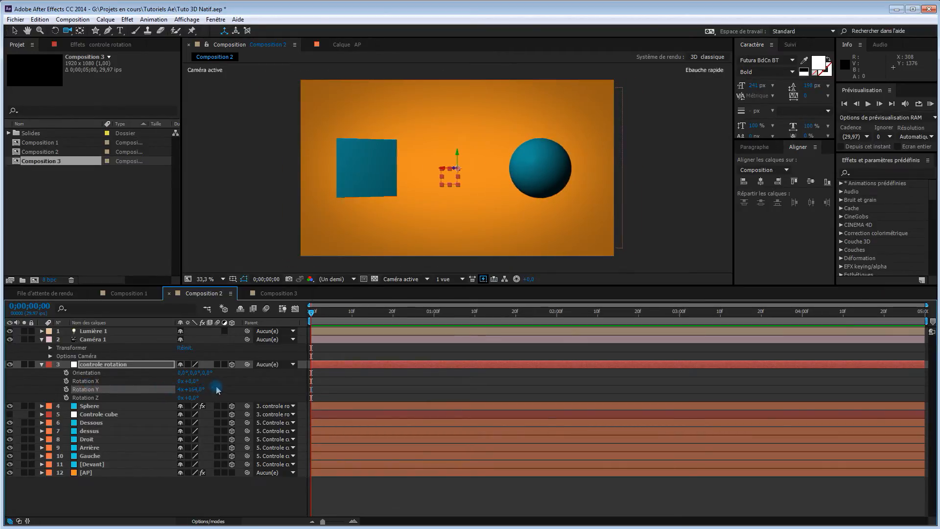
left_click(276, 294)
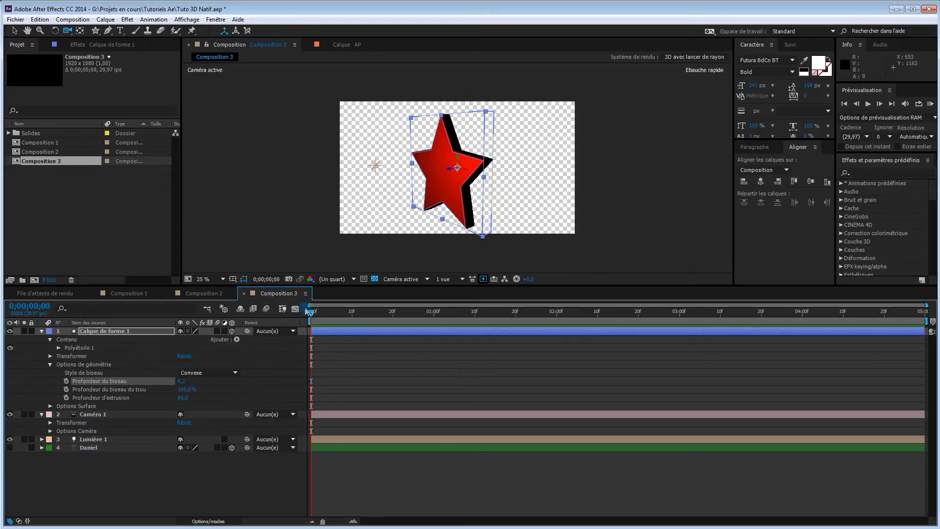
Return to Composition 2 and turn the controle rotation layer around its Y axis until two faces of the cube show.
left_click(204, 294)
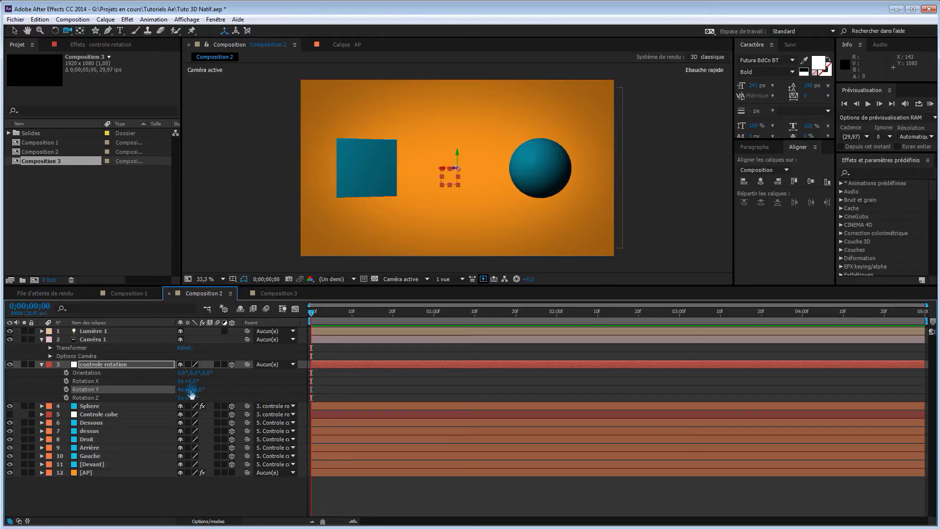
left_click_drag(186, 390, 255, 393)
left_click_drag(267, 392, 359, 375)
left_click_drag(264, 373, 170, 380)
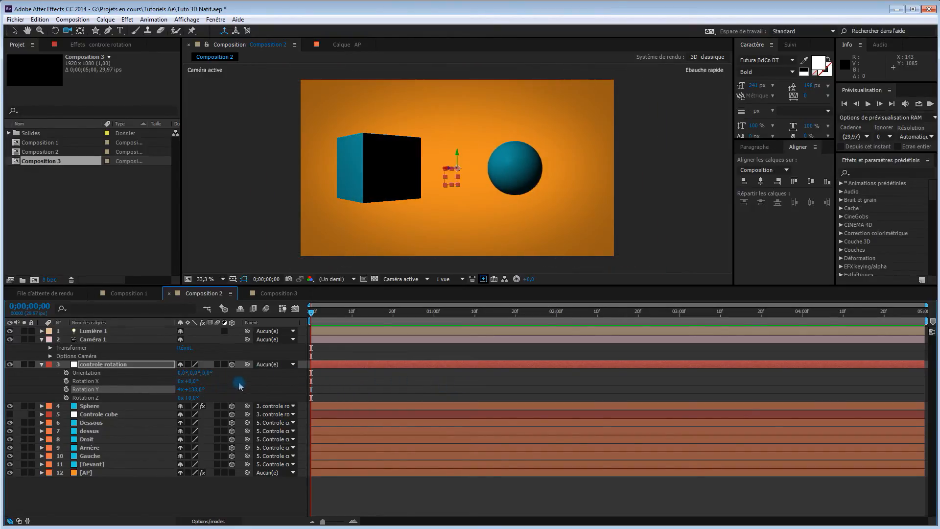